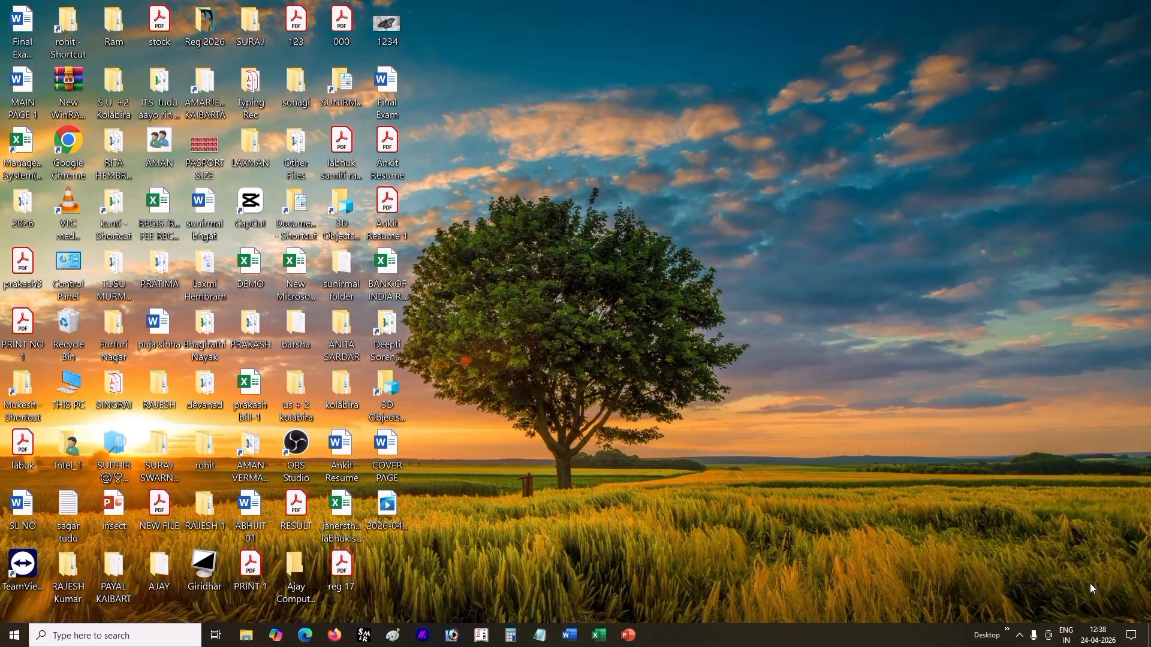
Step: Refresh the desktop, then open Notepad and move its window clear of the leftmost desktop icons
{"action": "right_click", "coordinate": [756, 296]}
{"action": "left_click", "coordinate": [779, 337]}
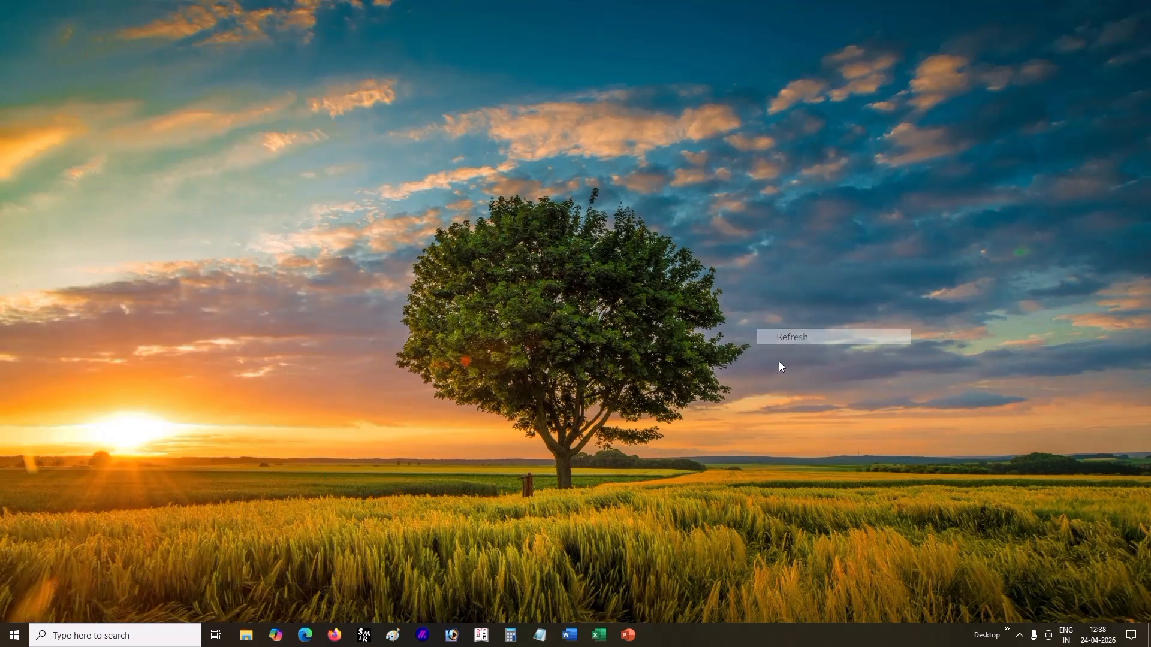
{"action": "left_click", "coordinate": [541, 636]}
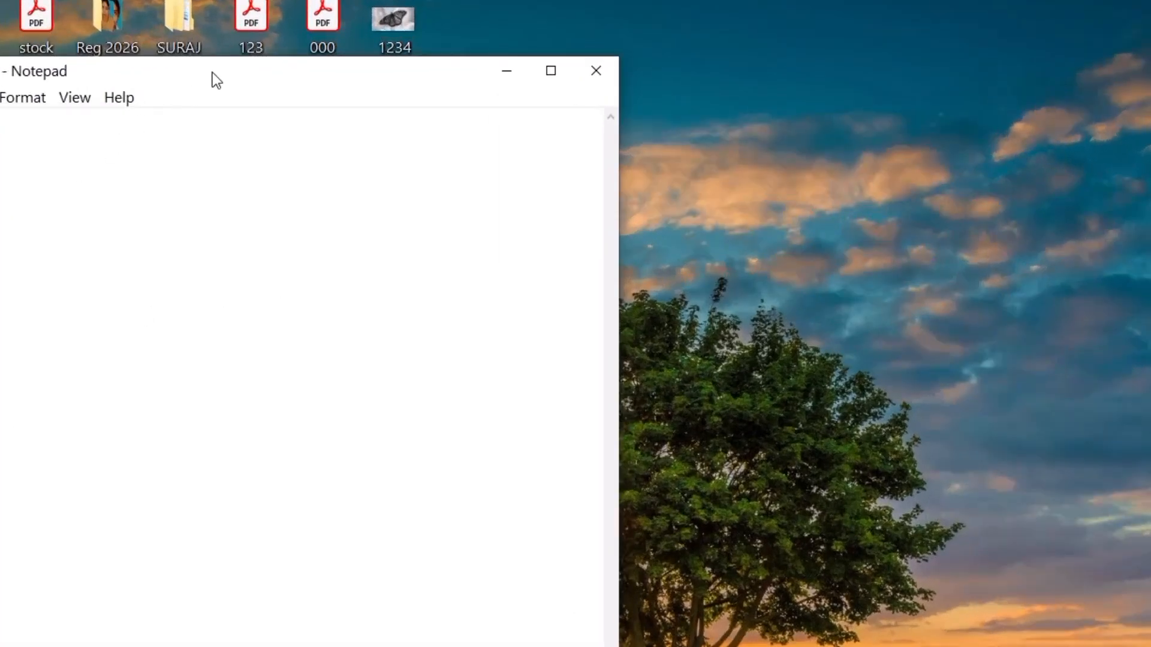
{"action": "left_click_drag", "start_coordinate": [212, 73], "coordinate": [675, 70]}
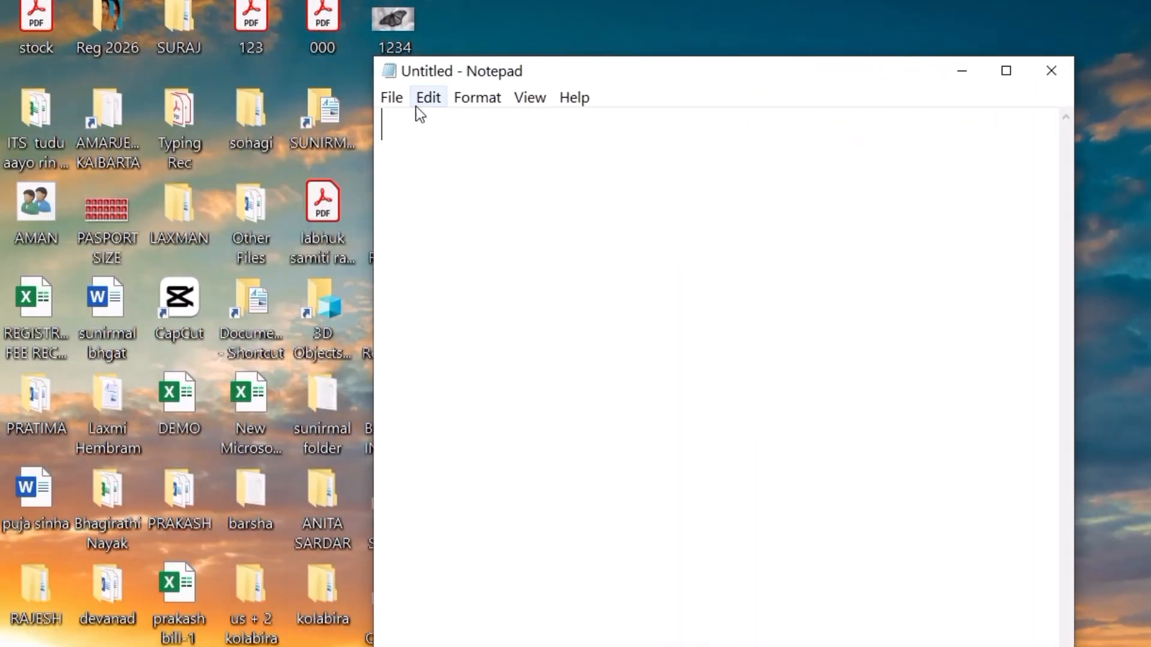
Step: Review the commands offered in Notepad's File, Edit, Format and View menus, including the Zoom options
{"action": "left_click", "coordinate": [391, 98]}
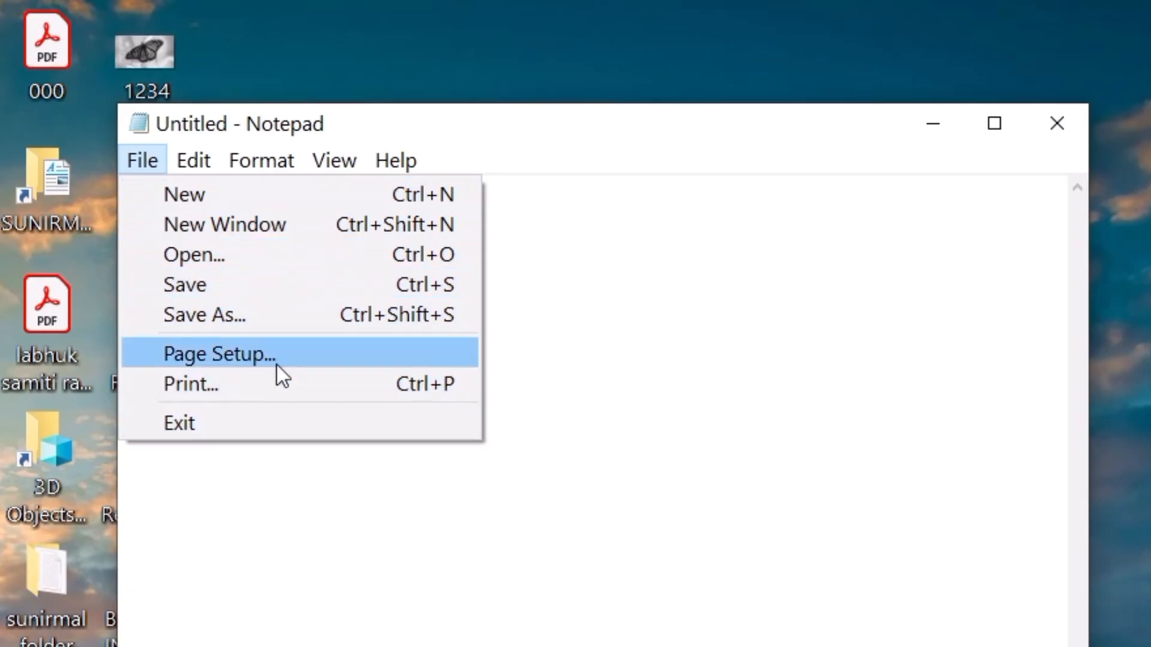
{"action": "mouse_move", "coordinate": [193, 160]}
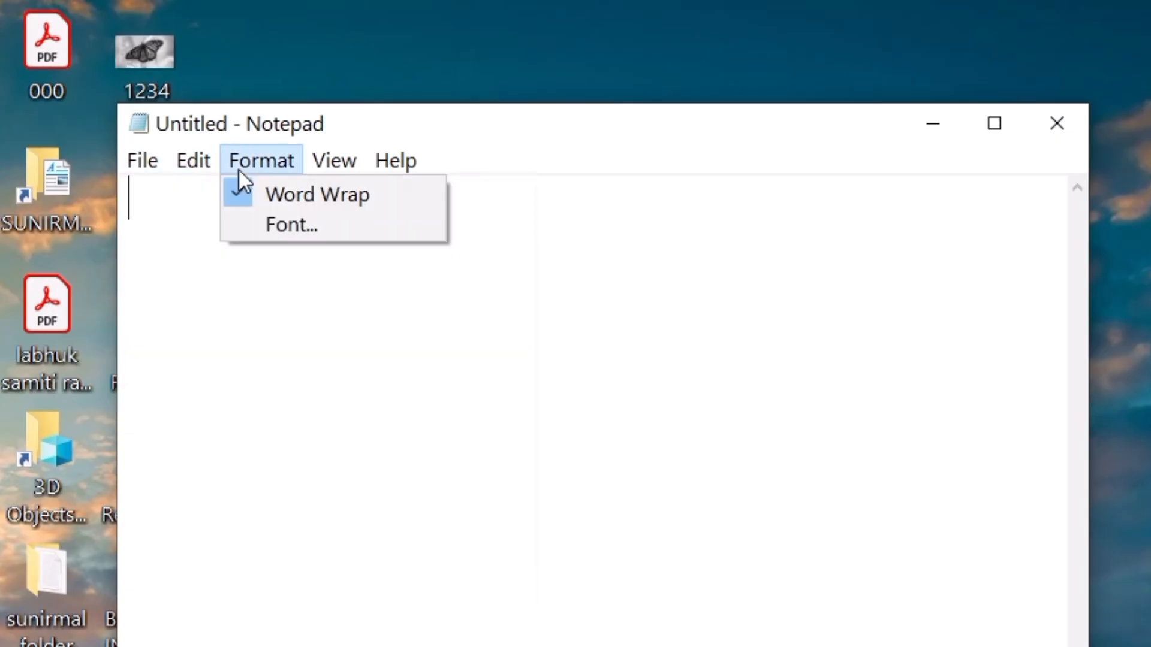
{"action": "mouse_move", "coordinate": [334, 160]}
{"action": "mouse_move", "coordinate": [392, 195]}
{"action": "left_click", "coordinate": [417, 313]}
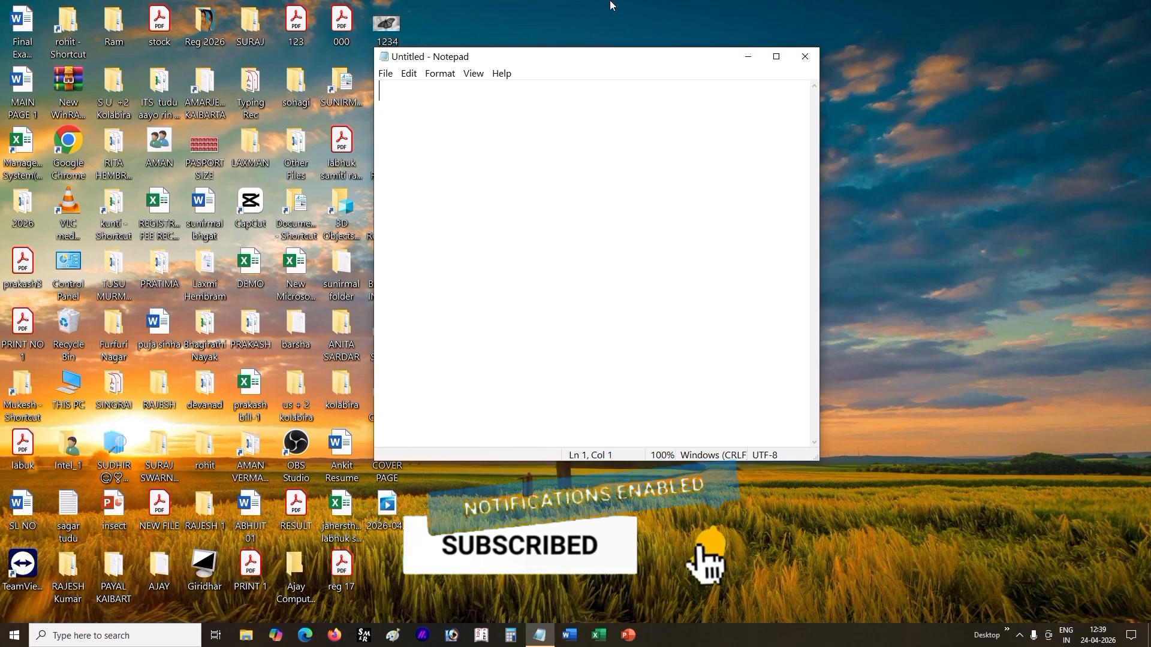
Step: Close the untitled Notepad window and refresh the desktop
{"action": "left_click", "coordinate": [804, 57]}
{"action": "right_click", "coordinate": [604, 155]}
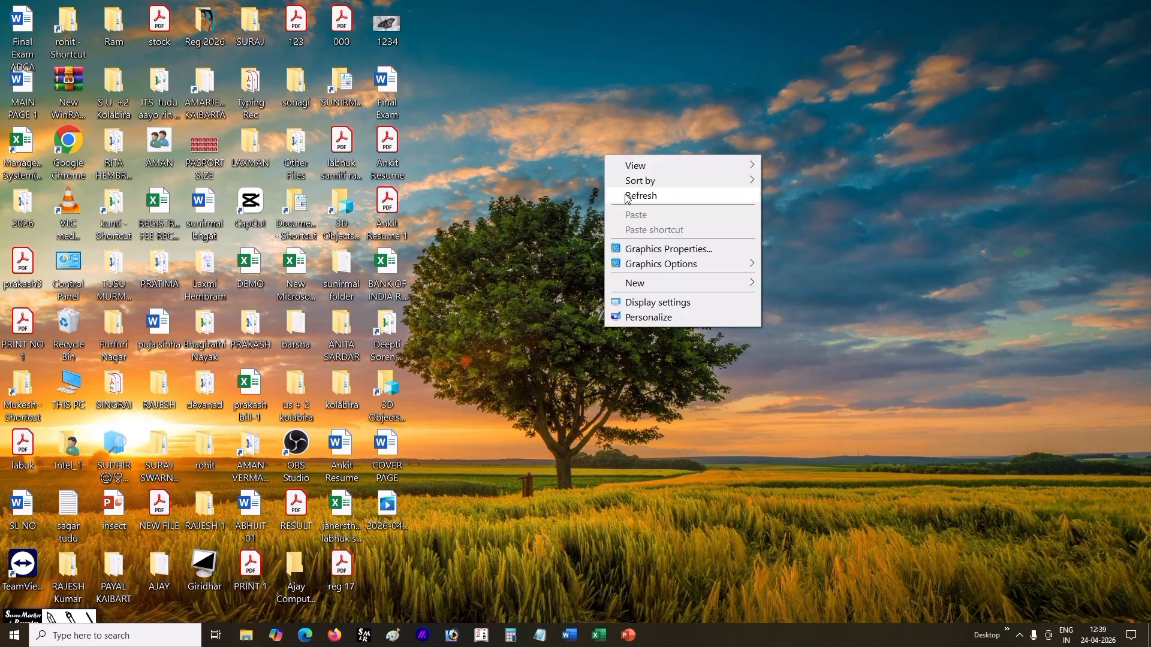
{"action": "left_click", "coordinate": [623, 195]}
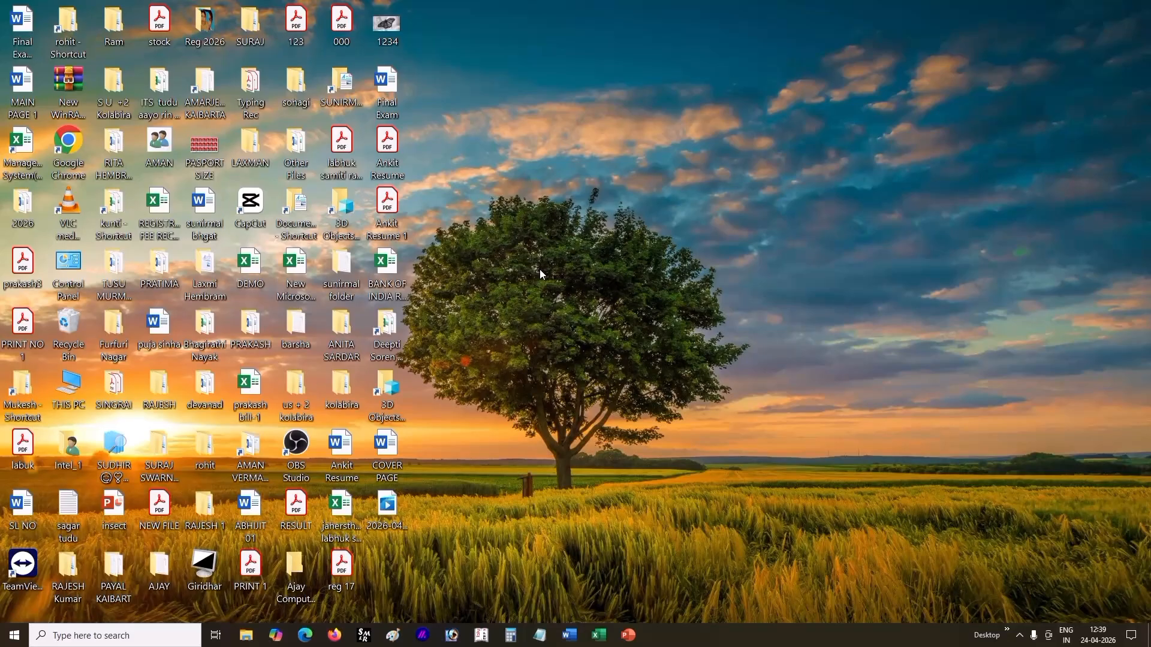
{"action": "right_click", "coordinate": [541, 265]}
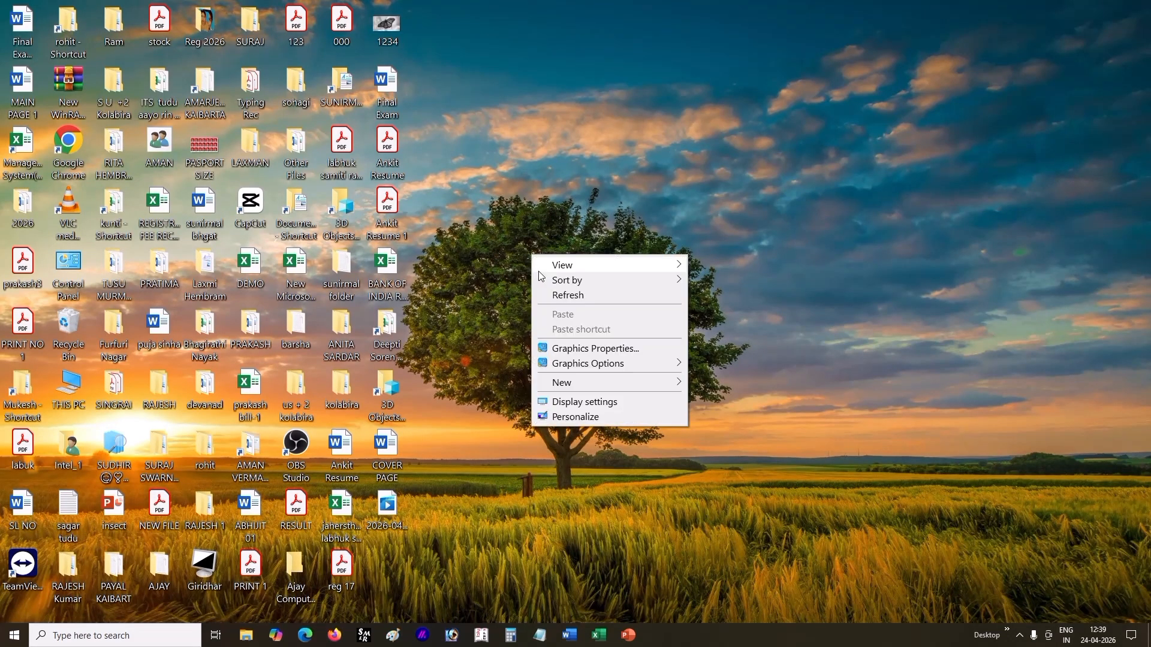
{"action": "left_click", "coordinate": [561, 293]}
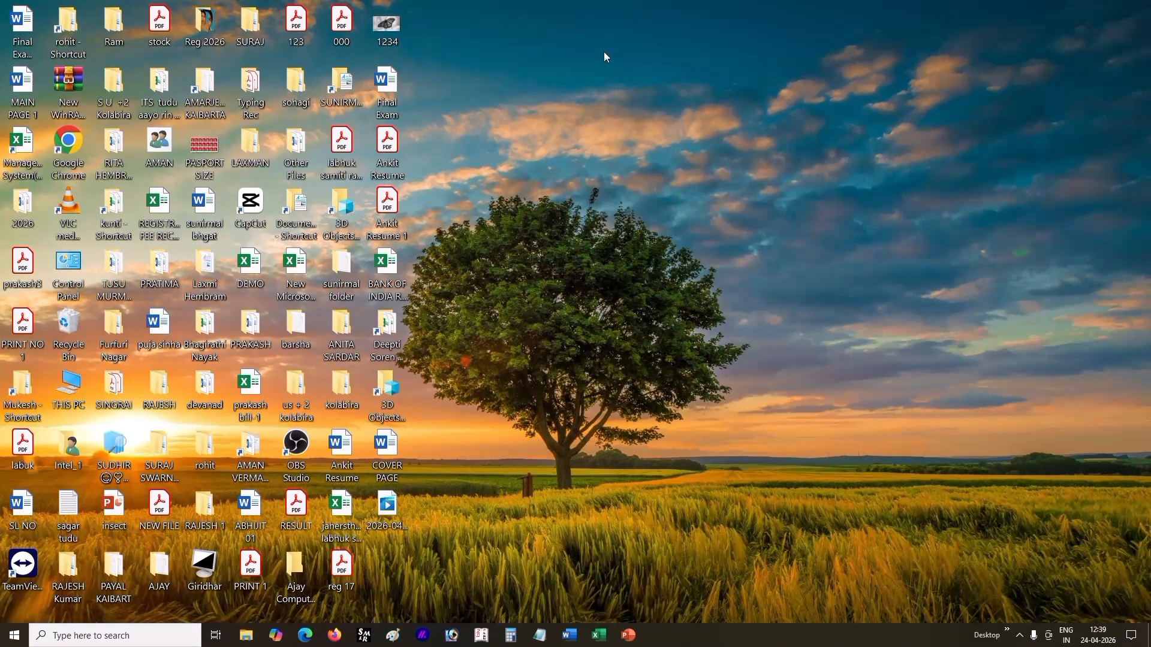
{"action": "left_click_drag", "start_coordinate": [478, 1], "coordinate": [1, 578]}
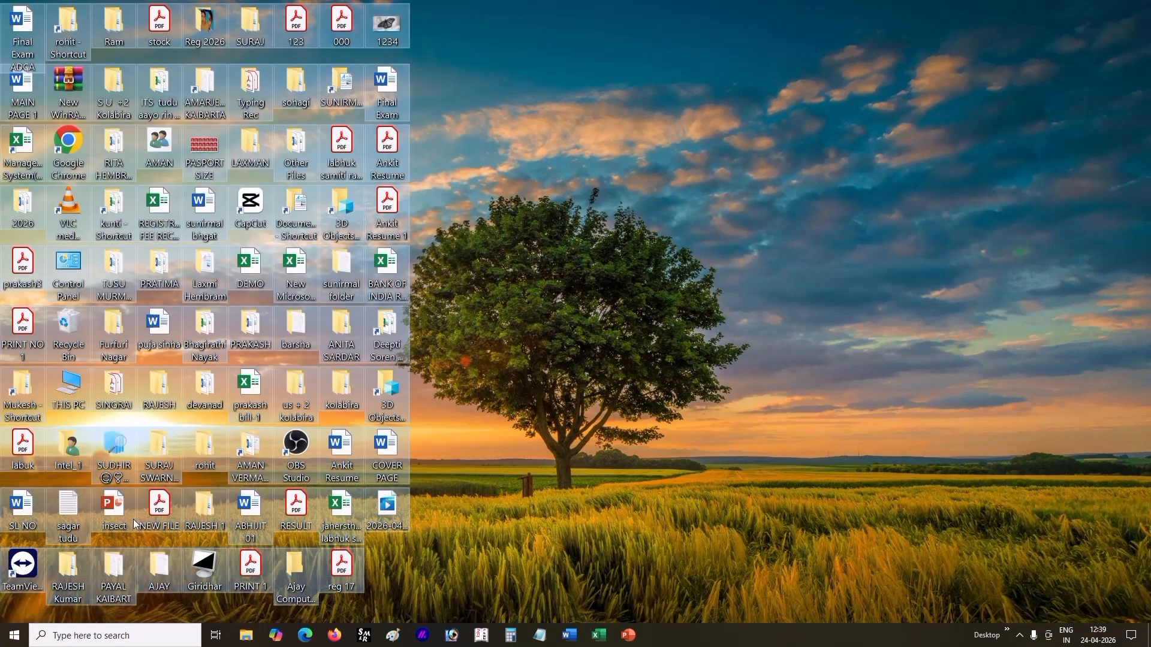
{"action": "left_click", "coordinate": [691, 228]}
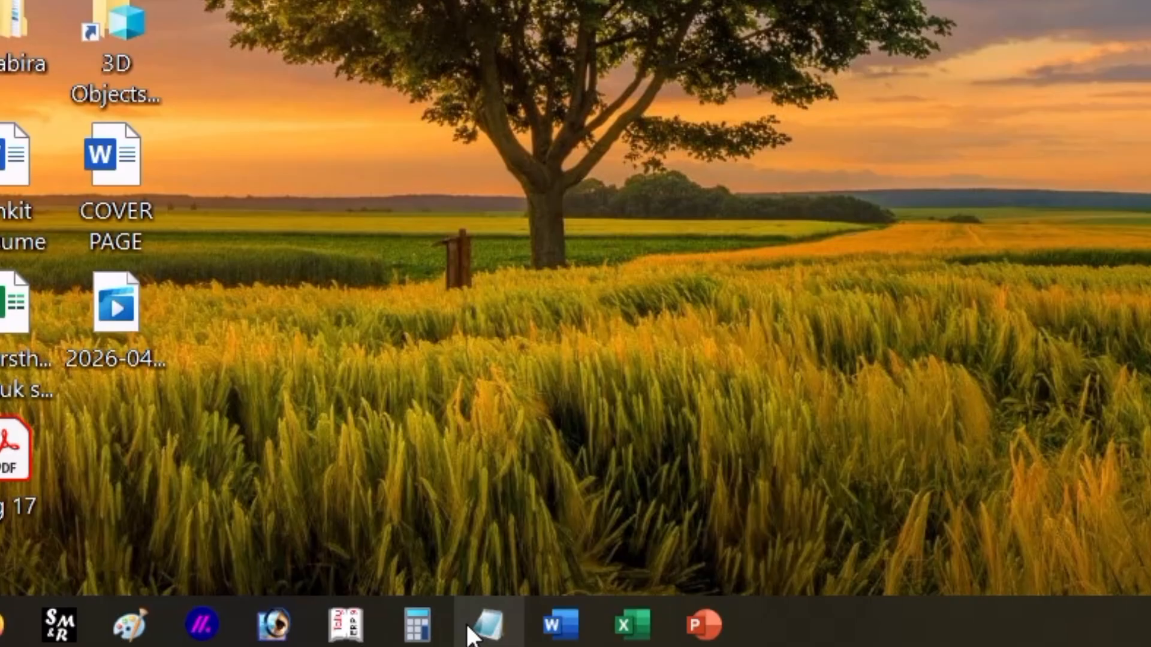
Step: Launch the pinned Notepad app, shift its empty window slightly and close it
{"action": "left_click", "coordinate": [473, 632]}
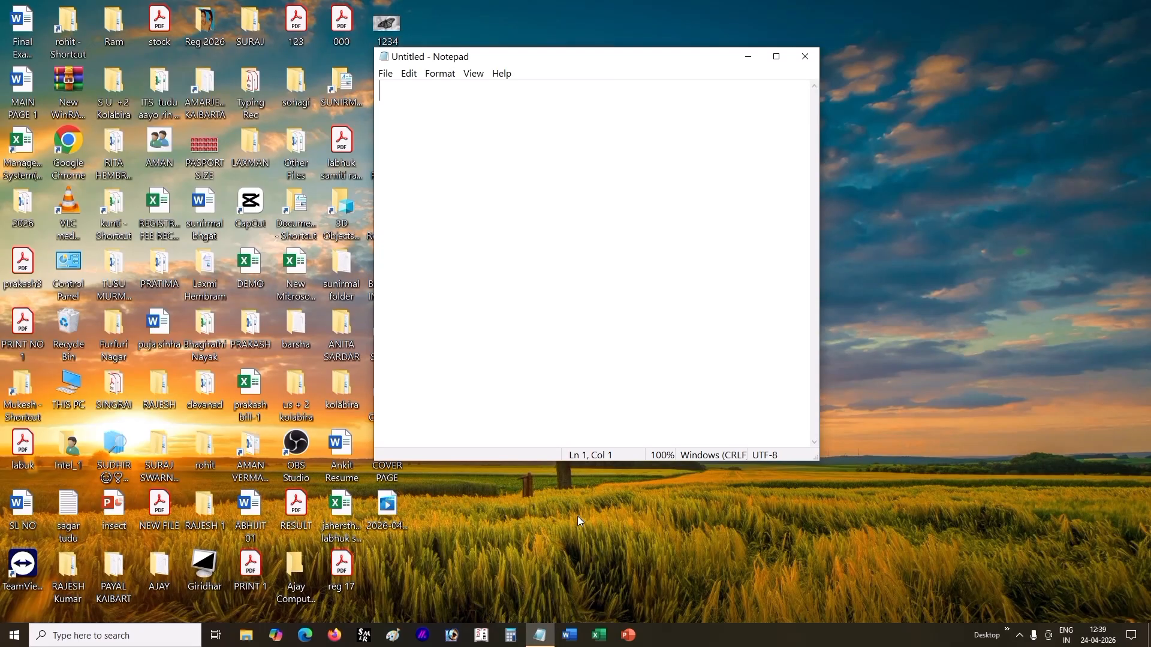
{"action": "left_click_drag", "start_coordinate": [574, 59], "coordinate": [659, 109]}
{"action": "left_click", "coordinate": [887, 108]}
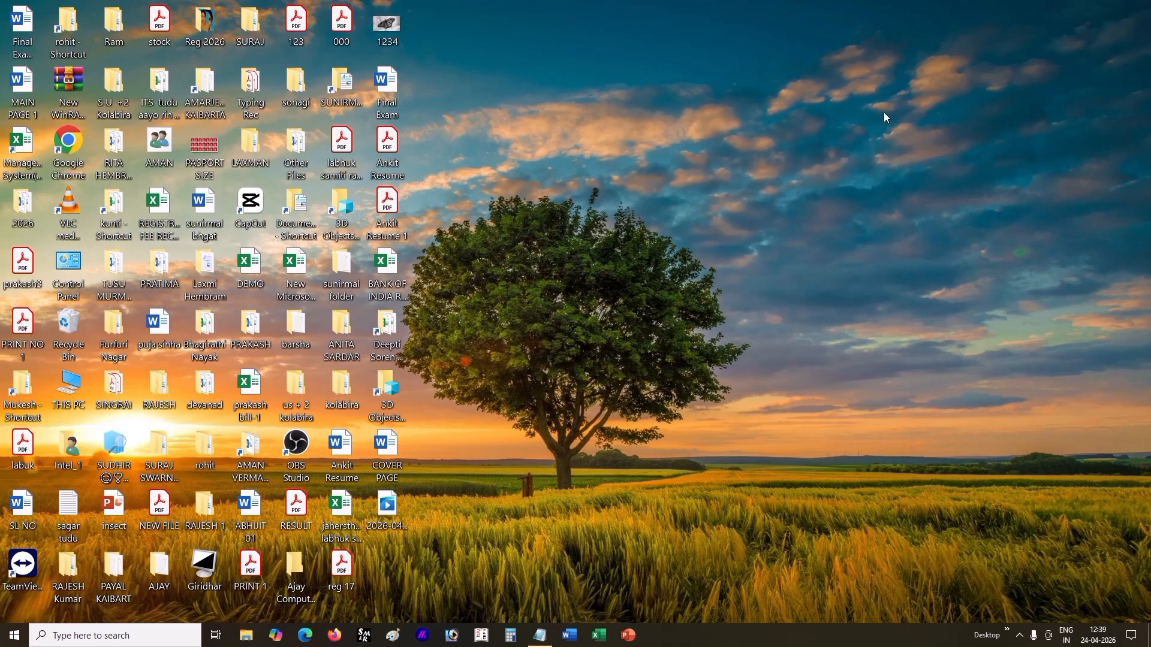
Step: Open Notepad through a Windows search for NOTEP and close its window again
{"action": "left_click", "coordinate": [84, 637]}
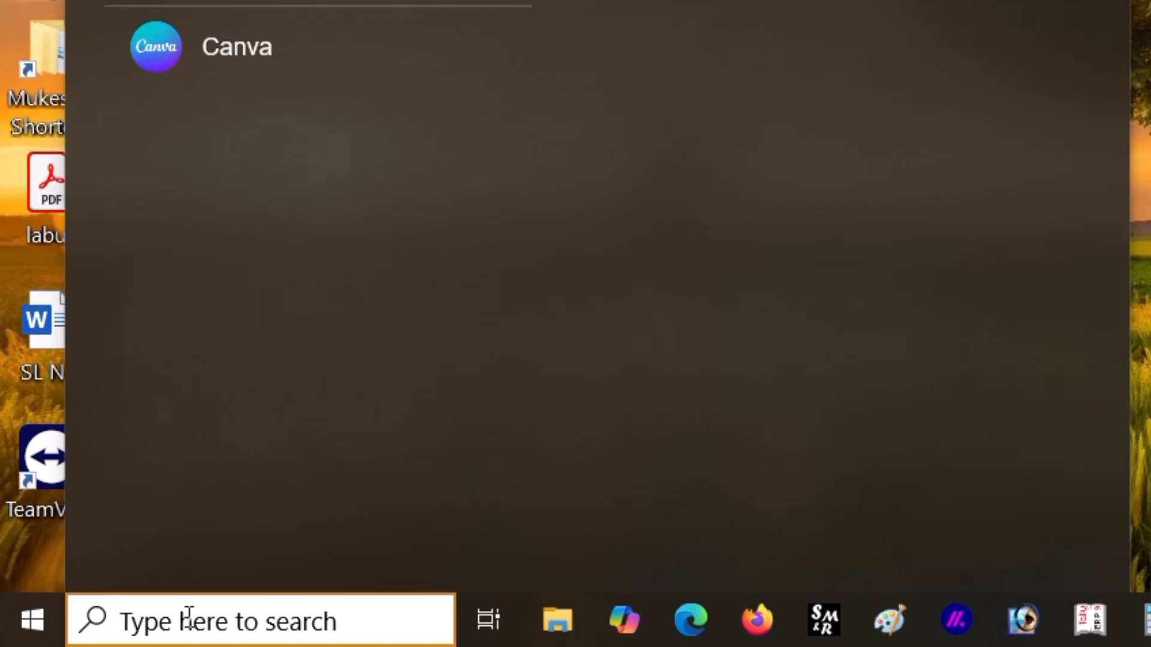
{"action": "type", "text": "NOTE"}
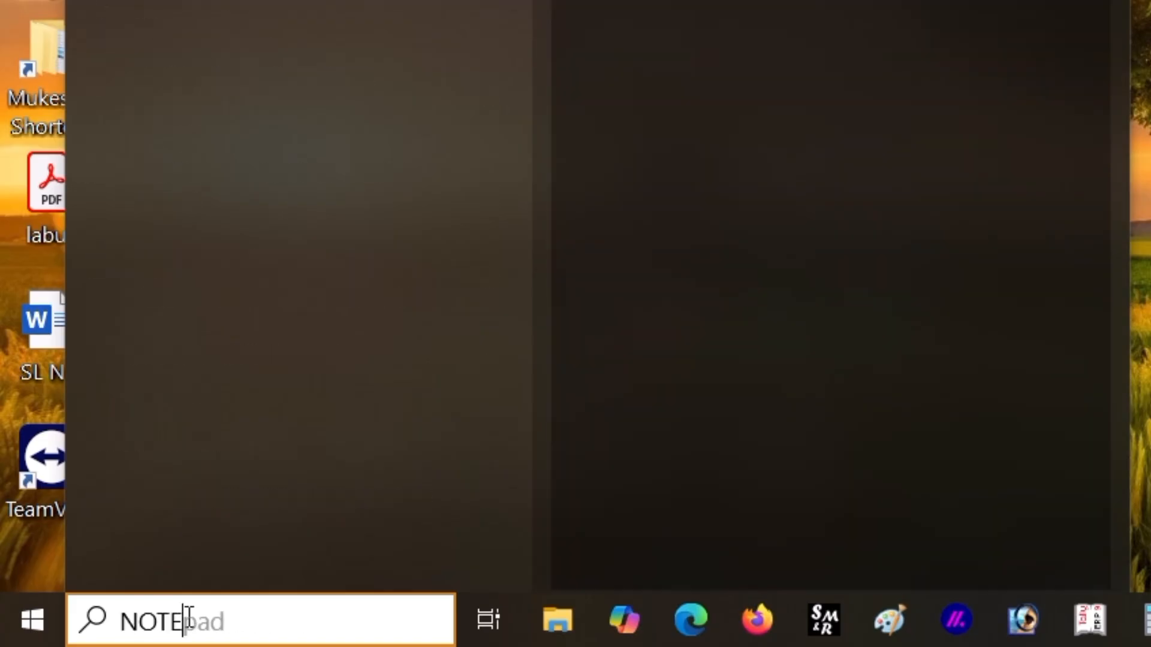
{"action": "type", "text": "P"}
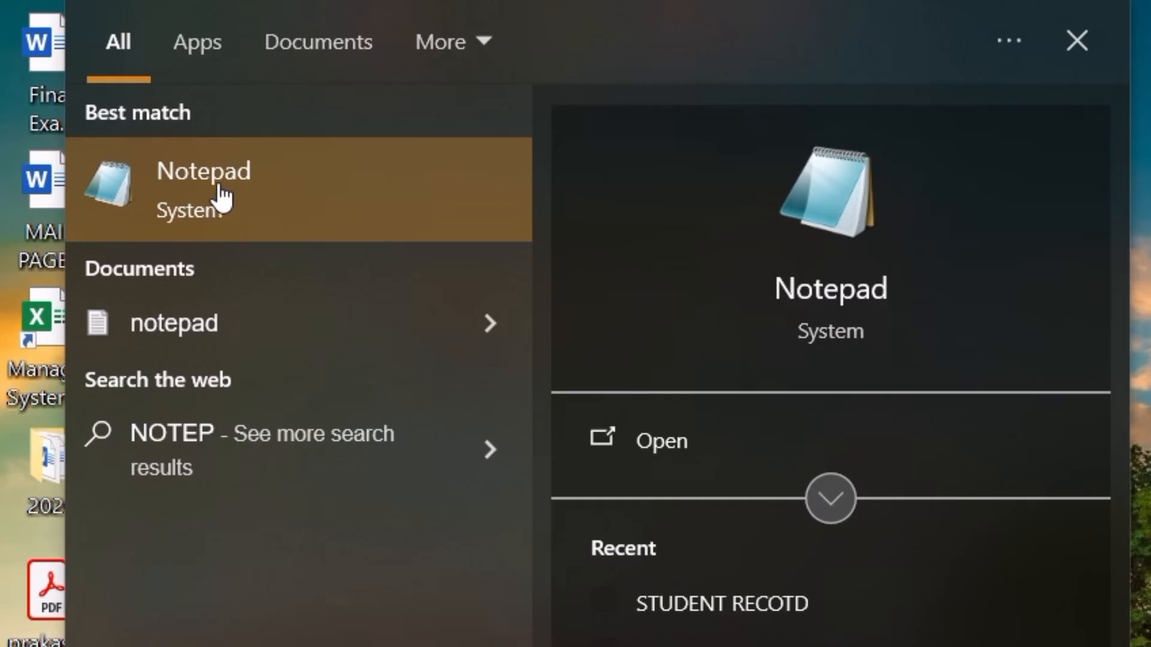
{"action": "left_click", "coordinate": [306, 183]}
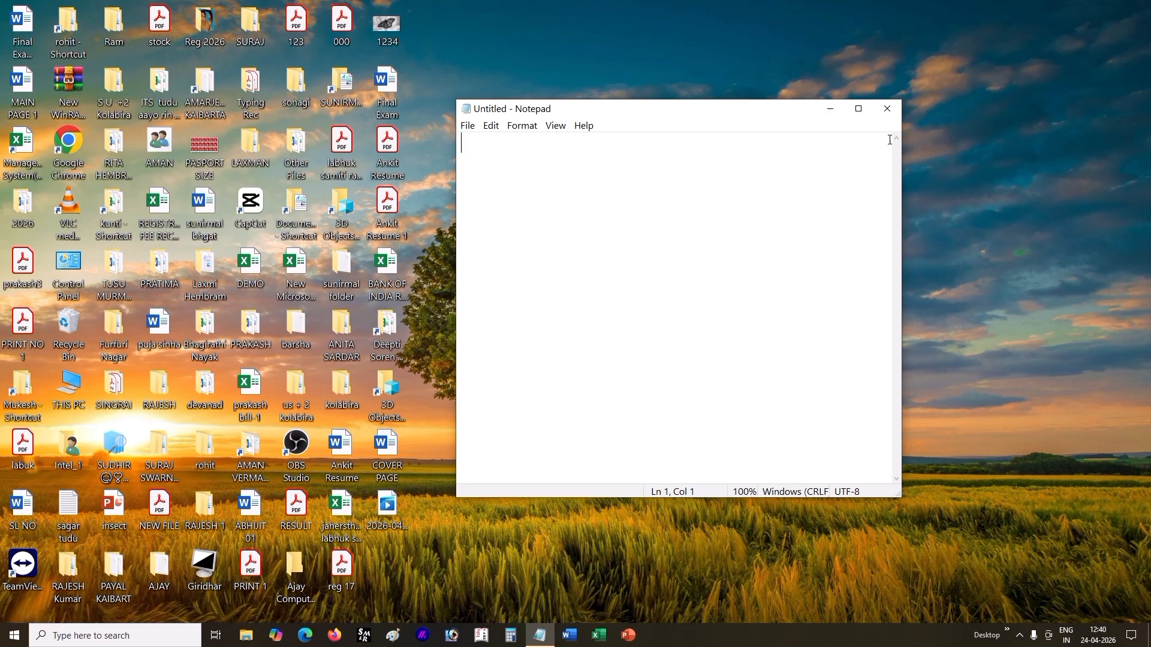
{"action": "left_click", "coordinate": [887, 108]}
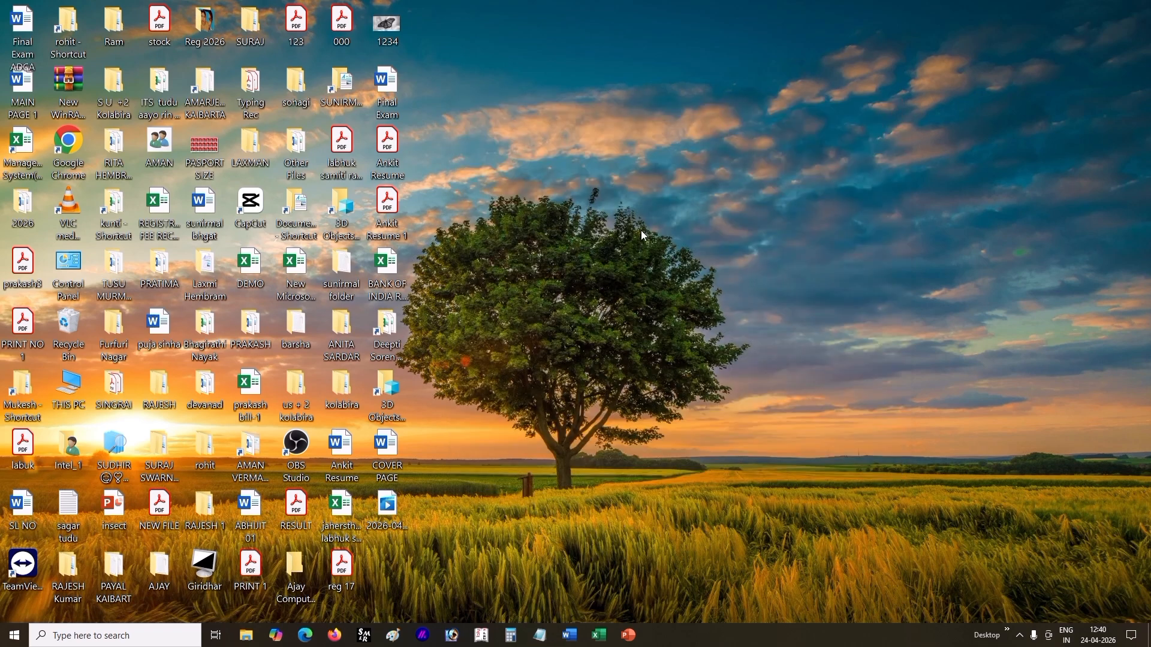
Step: Launch Notepad through the Run dialog with the command NOTEPAD and move its window closer to the desktop icons
{"action": "key", "text": "super+r"}
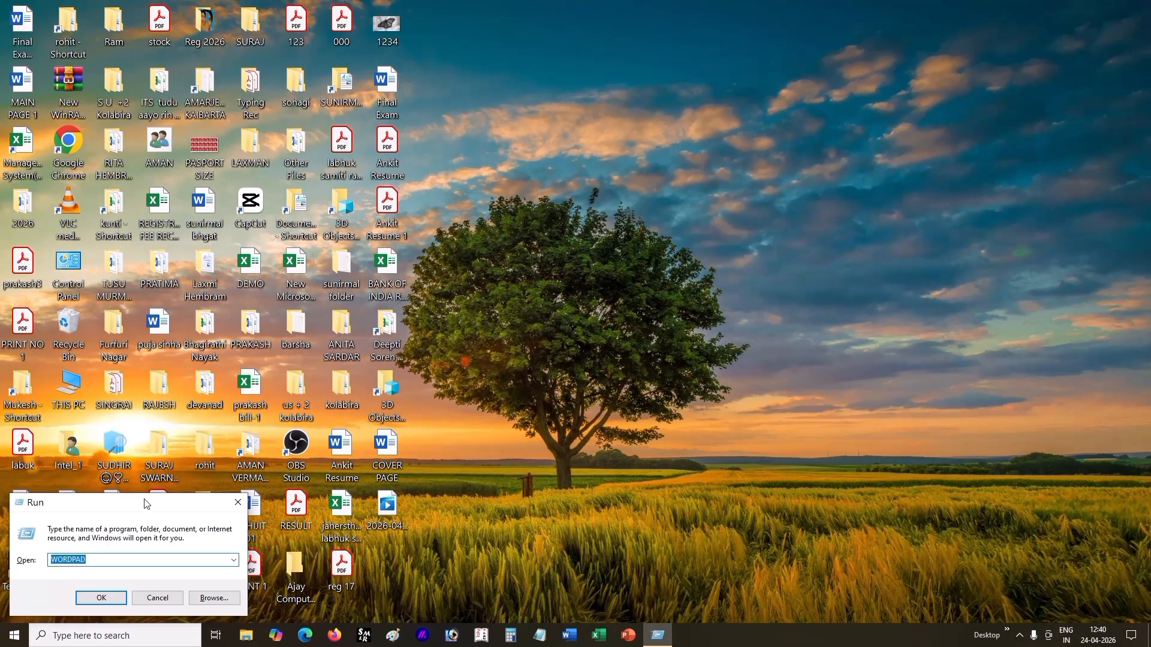
{"action": "left_click_drag", "start_coordinate": [147, 503], "coordinate": [666, 118]}
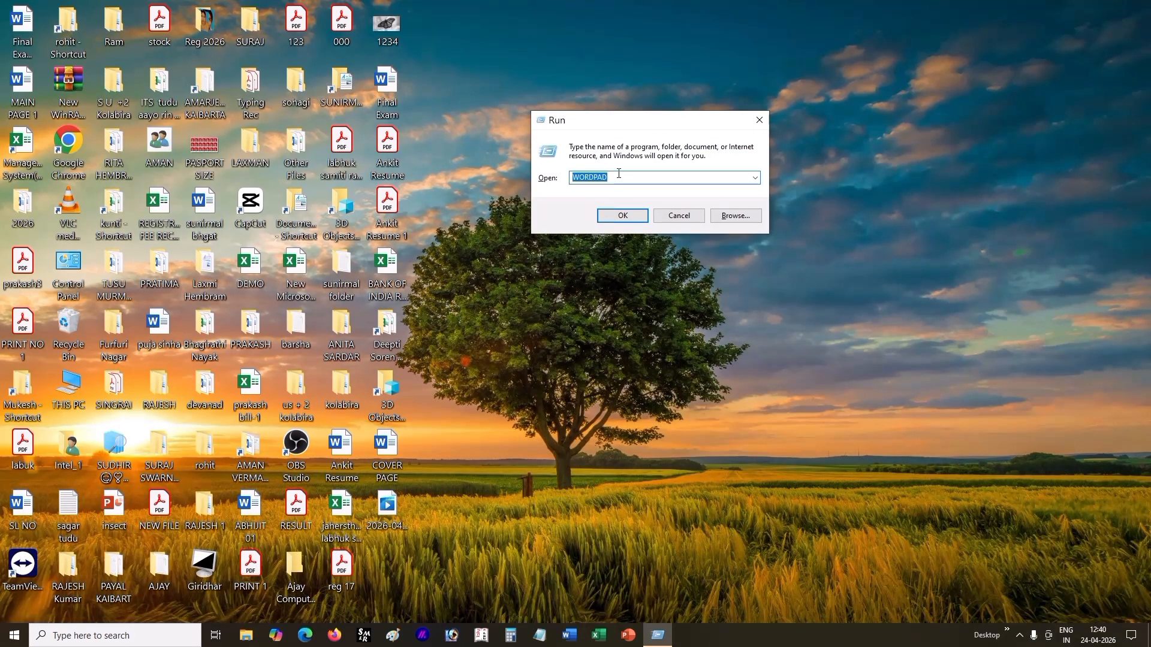
{"action": "left_click_drag", "start_coordinate": [607, 176], "coordinate": [594, 176]}
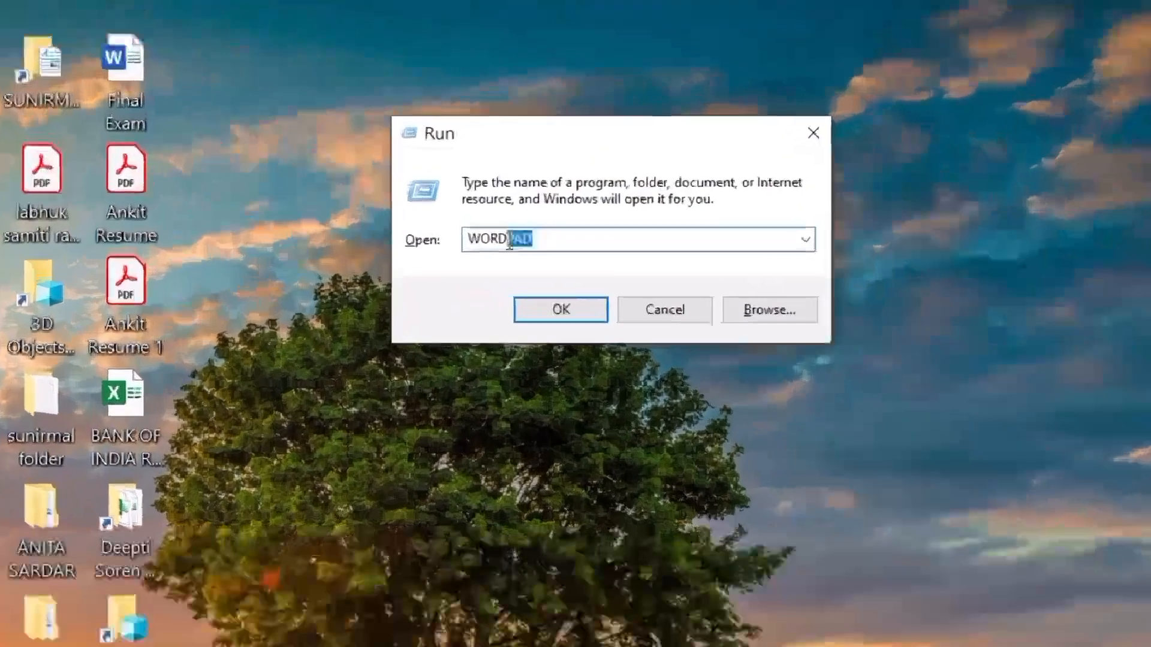
{"action": "left_click_drag", "start_coordinate": [510, 242], "coordinate": [391, 240]}
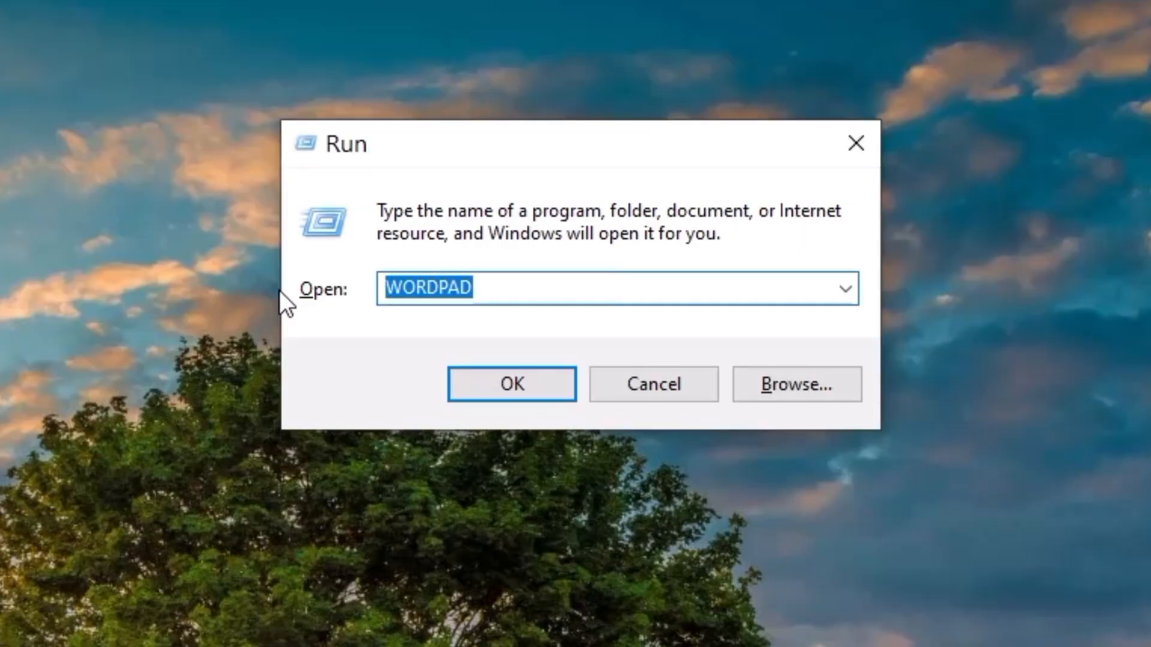
{"action": "key", "text": "BackSpace"}
{"action": "type", "text": "NOTEA"}
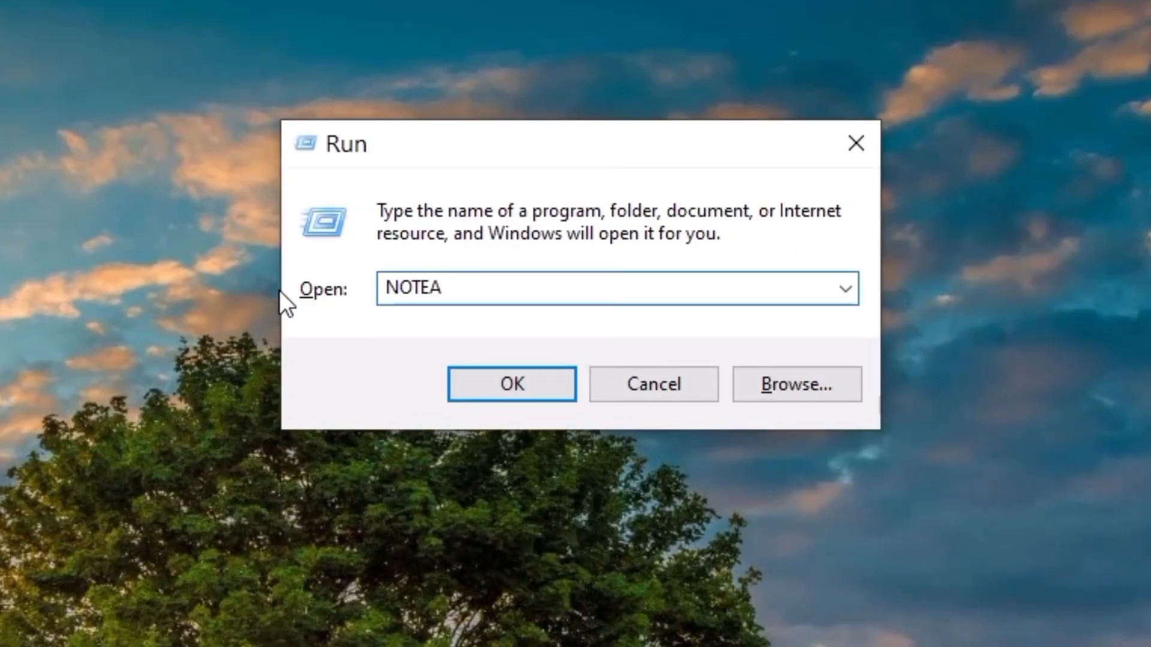
{"action": "key", "text": "BackSpace"}
{"action": "type", "text": "PAD"}
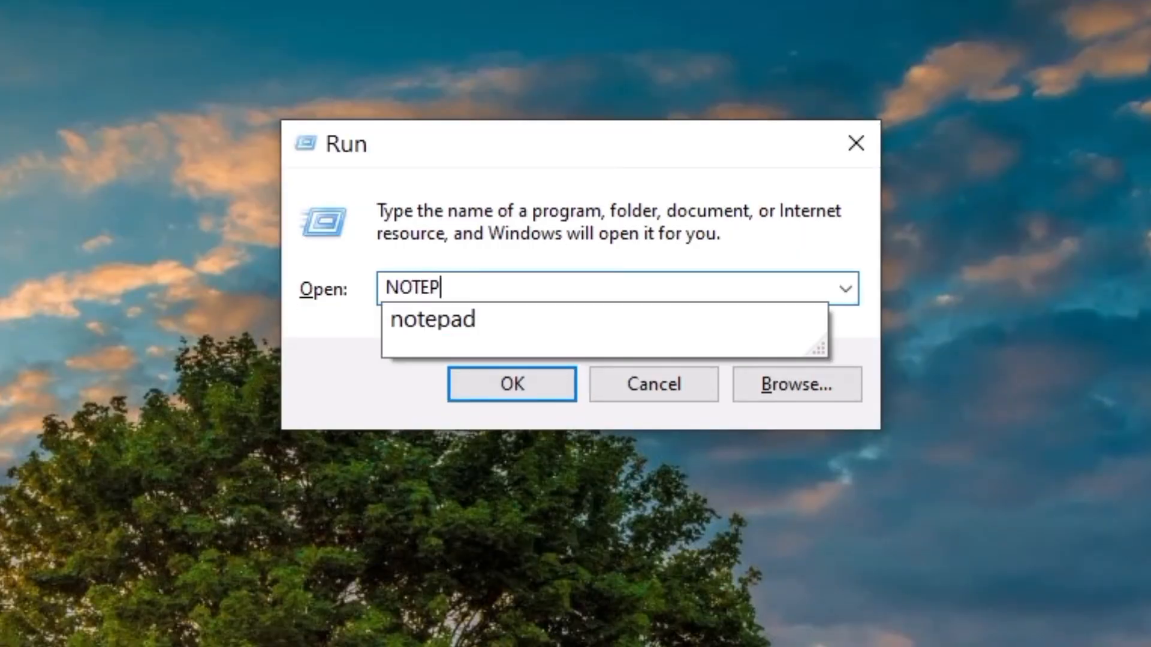
{"action": "key", "text": "Return"}
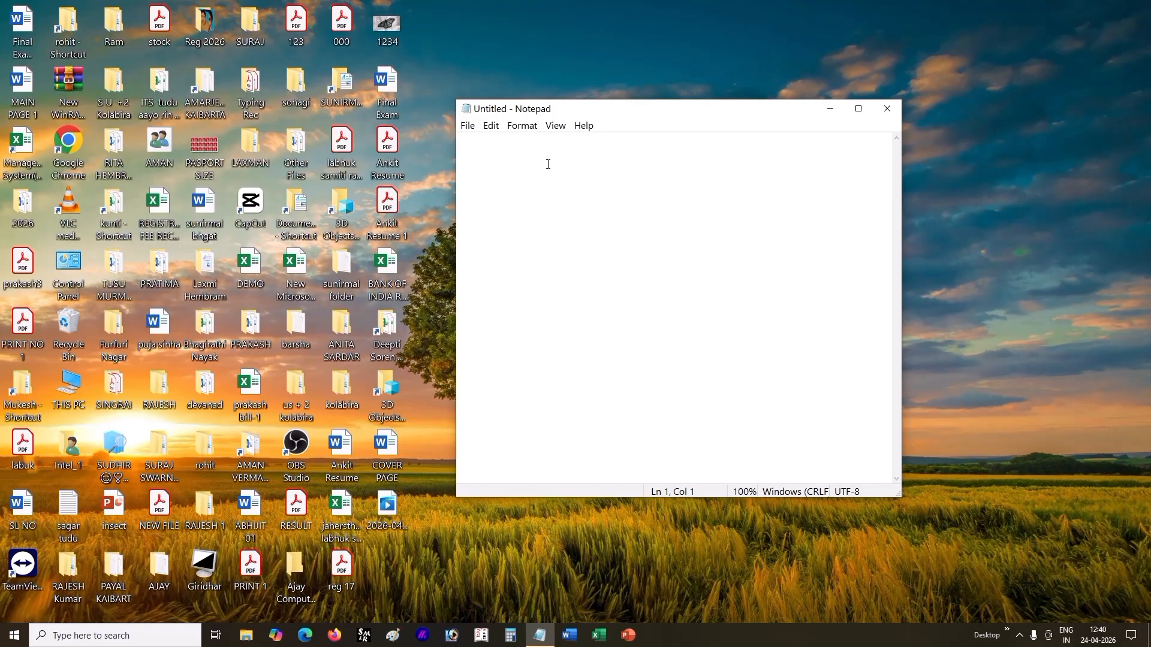
{"action": "left_click_drag", "start_coordinate": [594, 110], "coordinate": [483, 103]}
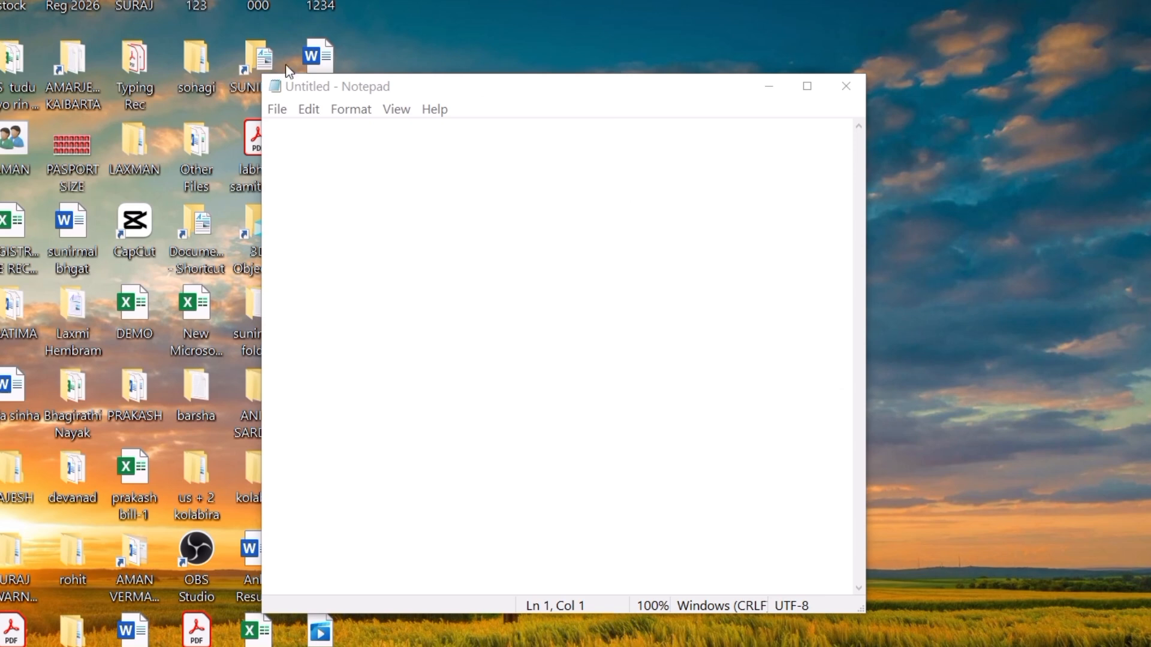
Step: Outline the Notepad window and its title bar with red rectangles, and draw red arrows to the title bar and menu bar
{"action": "mouse_move", "coordinate": [261, 72]}
{"action": "left_mouse_down"}
{"action": "mouse_move", "coordinate": [296, 128]}
{"action": "mouse_move", "coordinate": [597, 437]}
{"action": "mouse_move", "coordinate": [880, 621]}
{"action": "mouse_move", "coordinate": [869, 618]}
{"action": "left_mouse_up"}
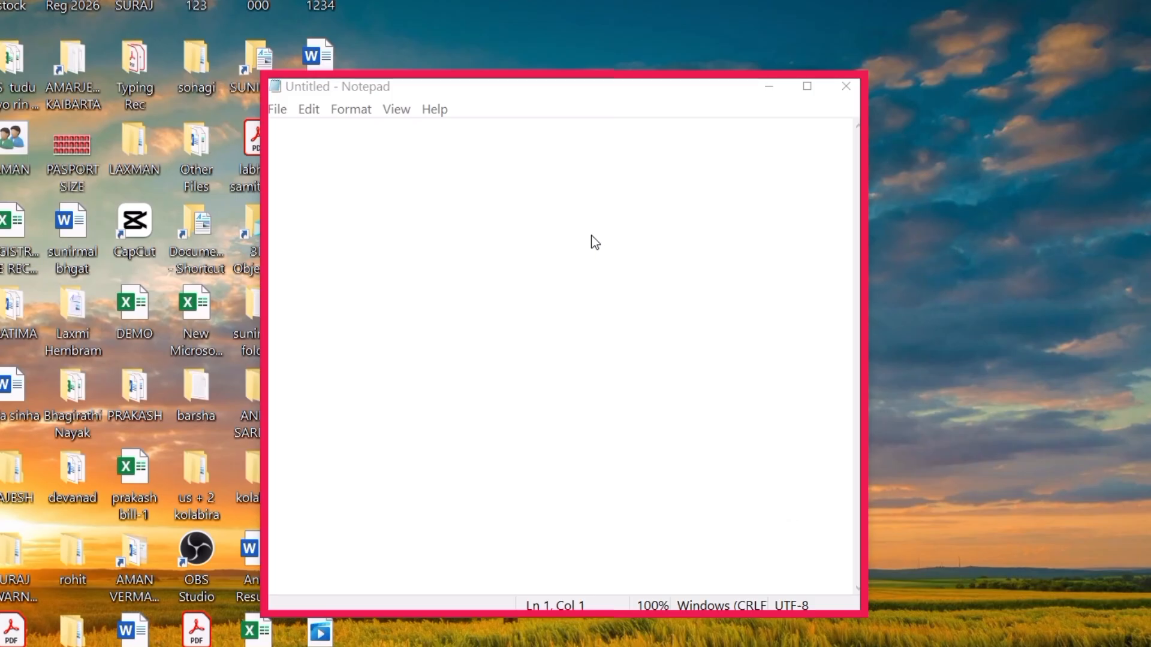
{"action": "mouse_move", "coordinate": [258, 69]}
{"action": "left_mouse_down"}
{"action": "mouse_move", "coordinate": [336, 103]}
{"action": "mouse_move", "coordinate": [423, 100]}
{"action": "left_mouse_up"}
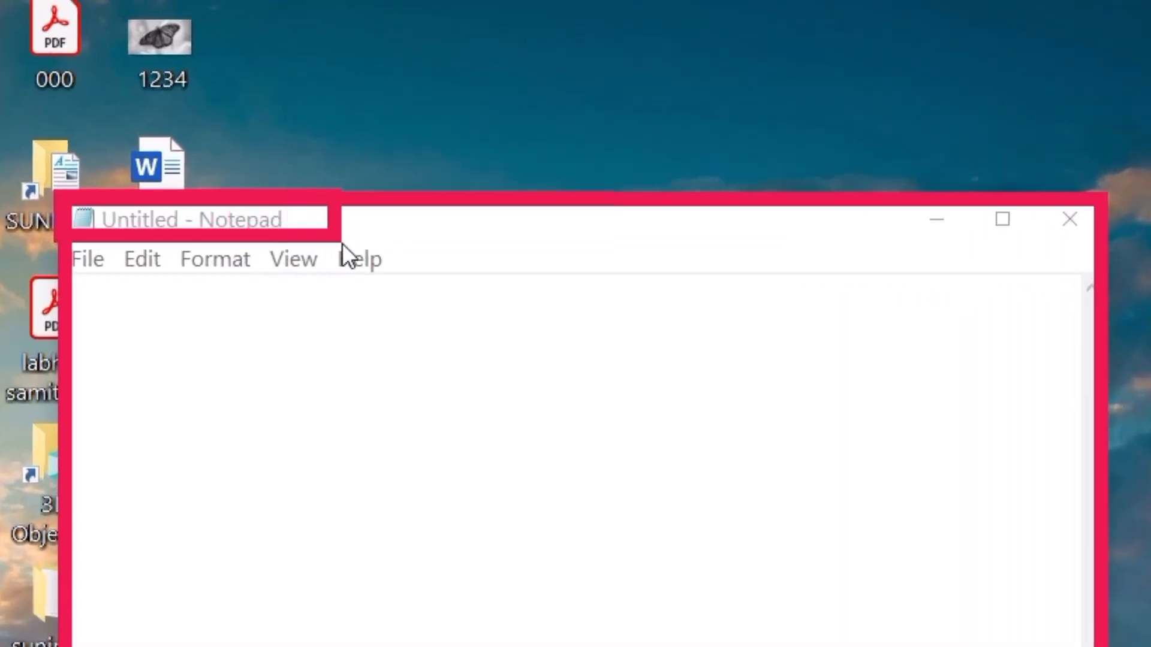
{"action": "left_click_drag", "start_coordinate": [342, 246], "coordinate": [1109, 251]}
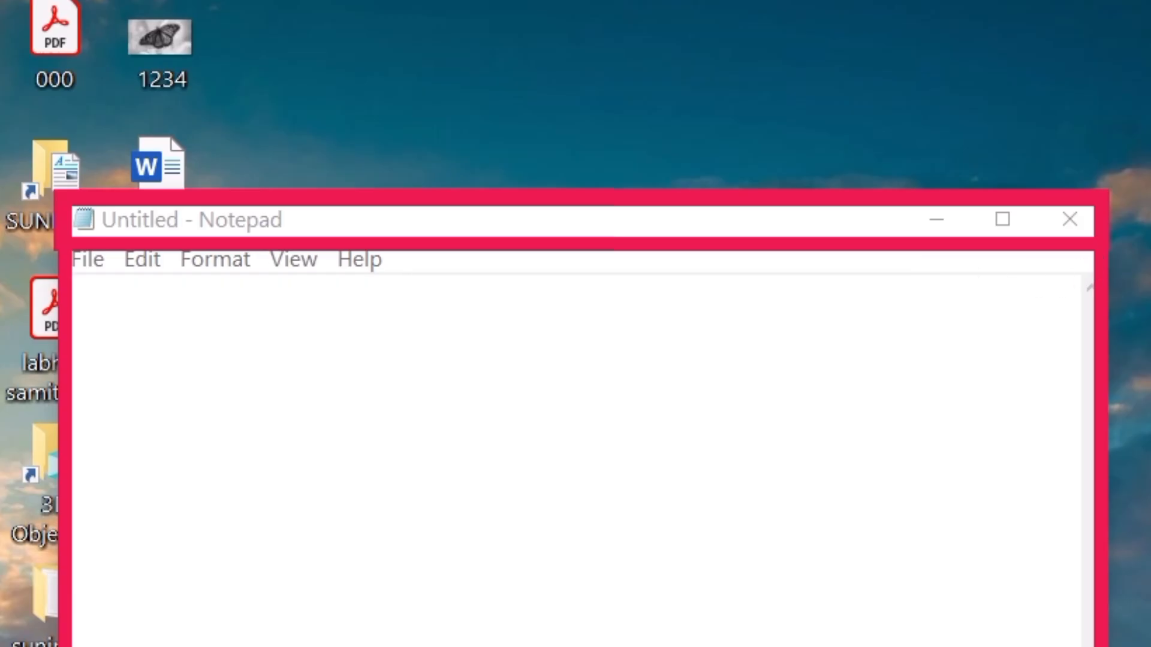
{"action": "left_click_drag", "start_coordinate": [1022, 30], "coordinate": [829, 171]}
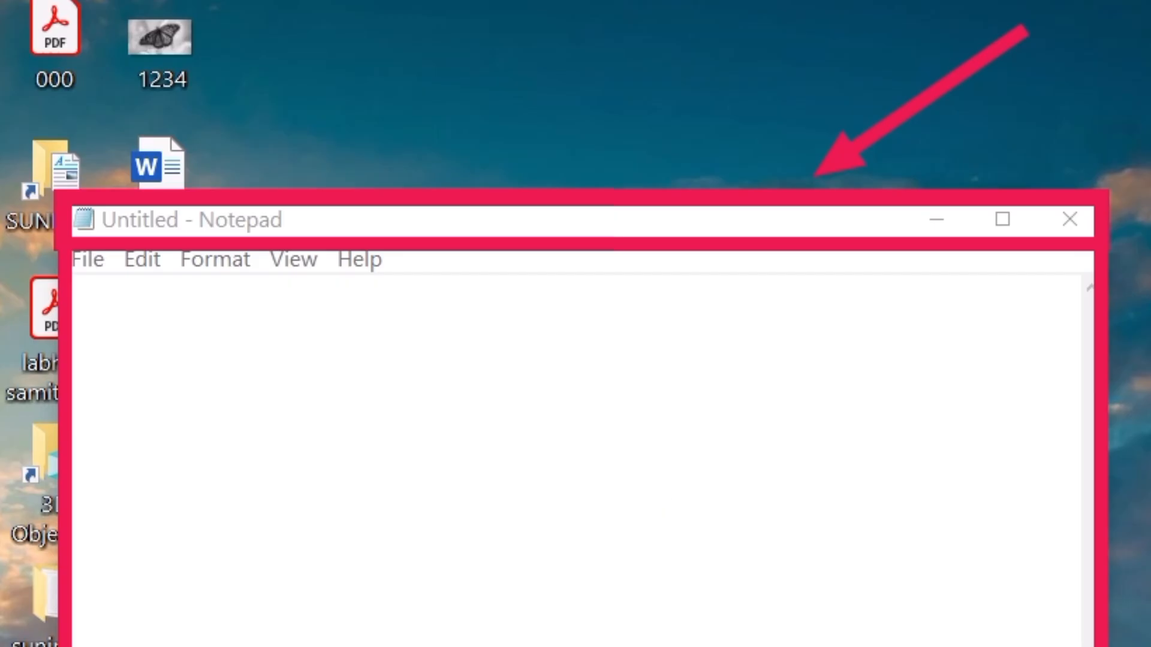
{"action": "mouse_move", "coordinate": [459, 646]}
{"action": "left_mouse_down"}
{"action": "mouse_move", "coordinate": [242, 285]}
{"action": "mouse_move", "coordinate": [264, 242]}
{"action": "left_mouse_up"}
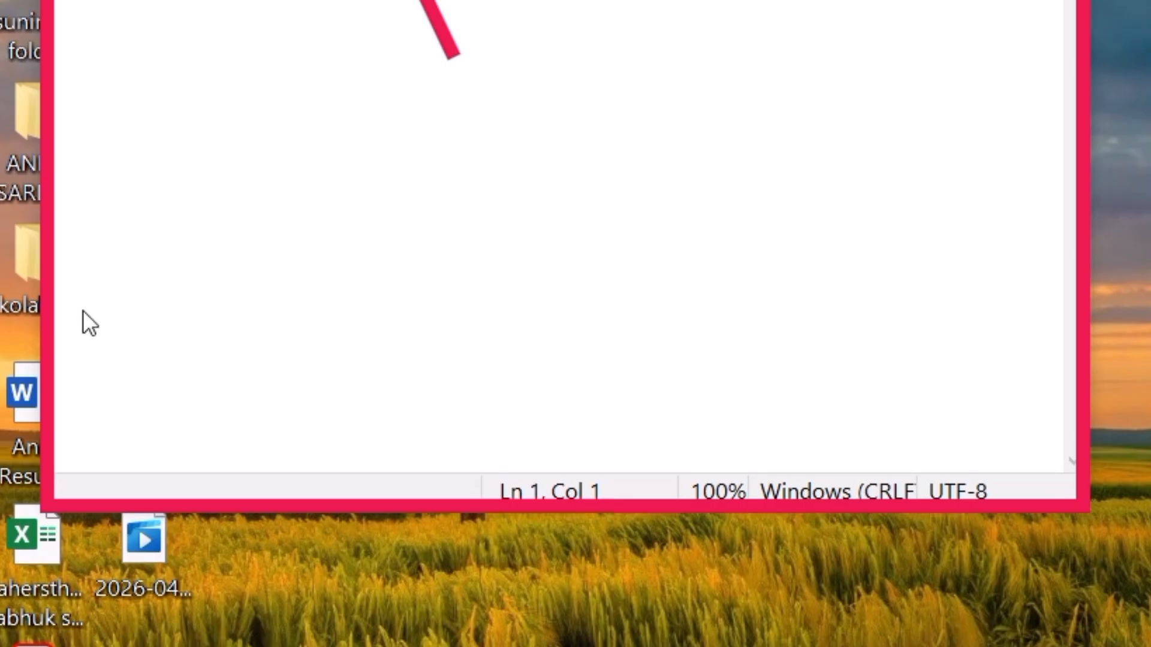
Step: Outline Notepad's status bar with a red rectangle and draw arrows pointing to its sections
{"action": "left_click_drag", "start_coordinate": [83, 473], "coordinate": [1091, 517]}
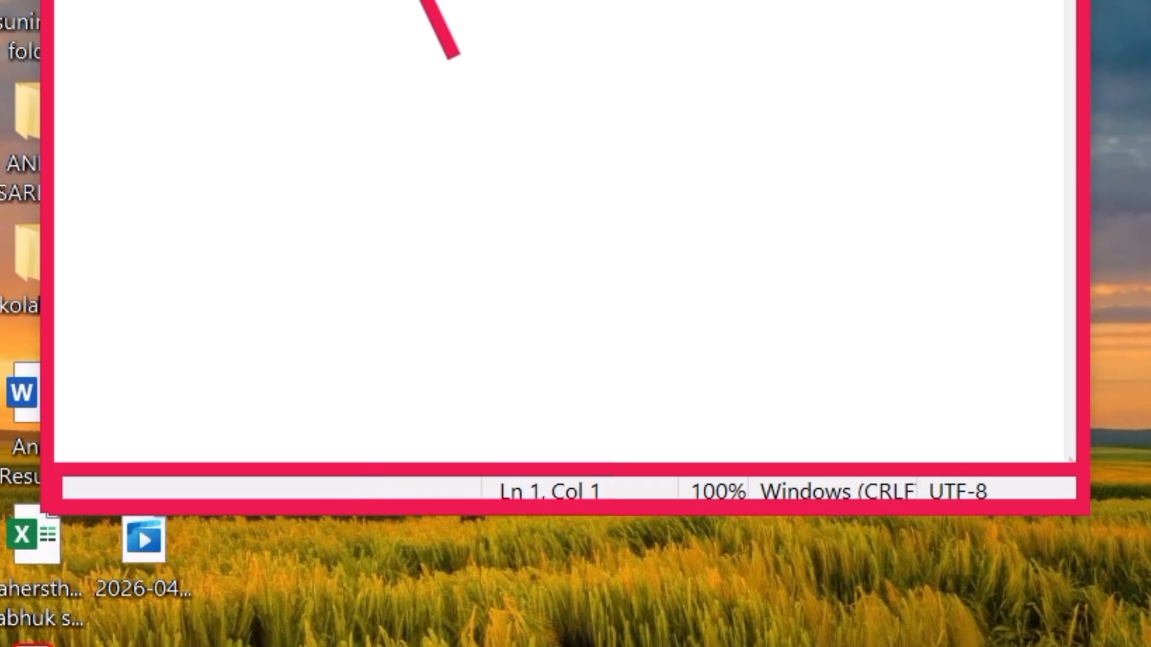
{"action": "left_click_drag", "start_coordinate": [746, 641], "coordinate": [714, 519]}
{"action": "mouse_move", "coordinate": [543, 639]}
{"action": "left_mouse_down"}
{"action": "mouse_move", "coordinate": [519, 544]}
{"action": "mouse_move", "coordinate": [573, 519]}
{"action": "left_mouse_up"}
{"action": "left_click_drag", "start_coordinate": [466, 645], "coordinate": [476, 597]}
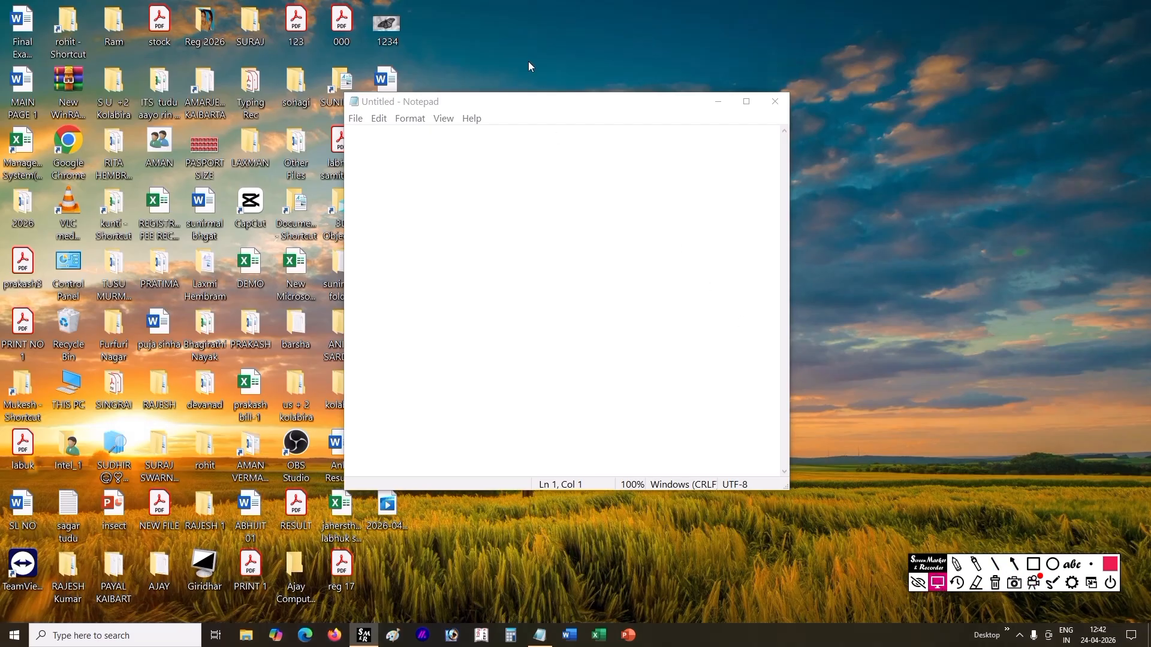
Step: Reposition the untitled Notepad window by its title bar and maximize it
{"action": "mouse_move", "coordinate": [509, 102]}
{"action": "left_mouse_down"}
{"action": "mouse_move", "coordinate": [527, 62]}
{"action": "mouse_move", "coordinate": [507, 89]}
{"action": "left_mouse_up"}
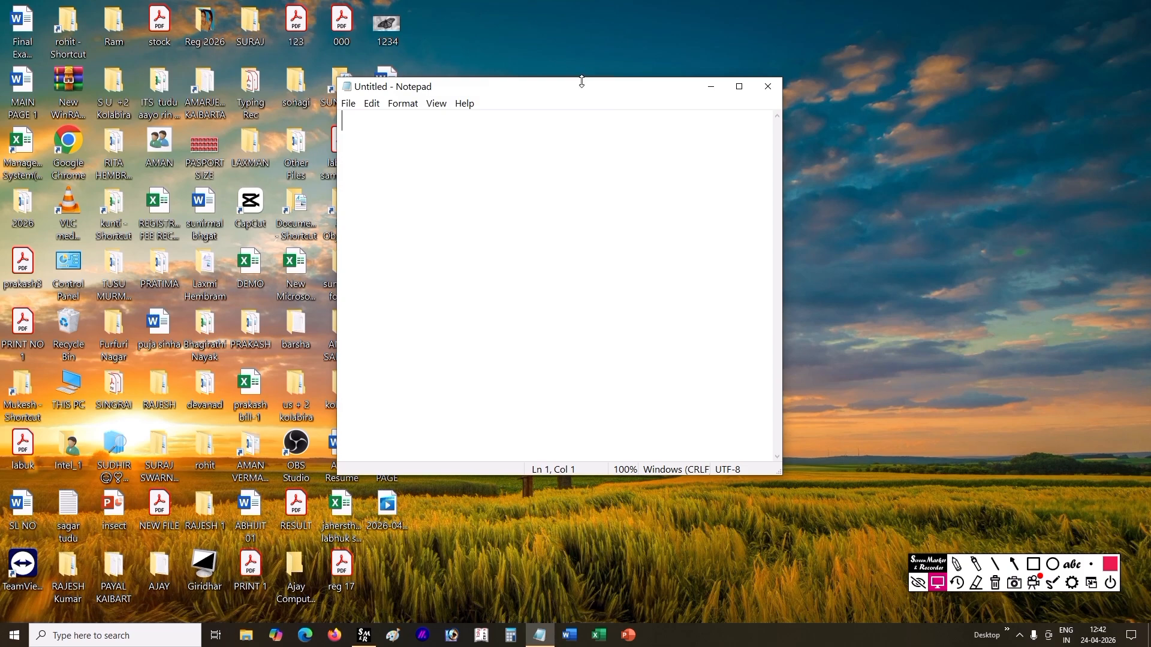
{"action": "left_click_drag", "start_coordinate": [558, 89], "coordinate": [490, 77]}
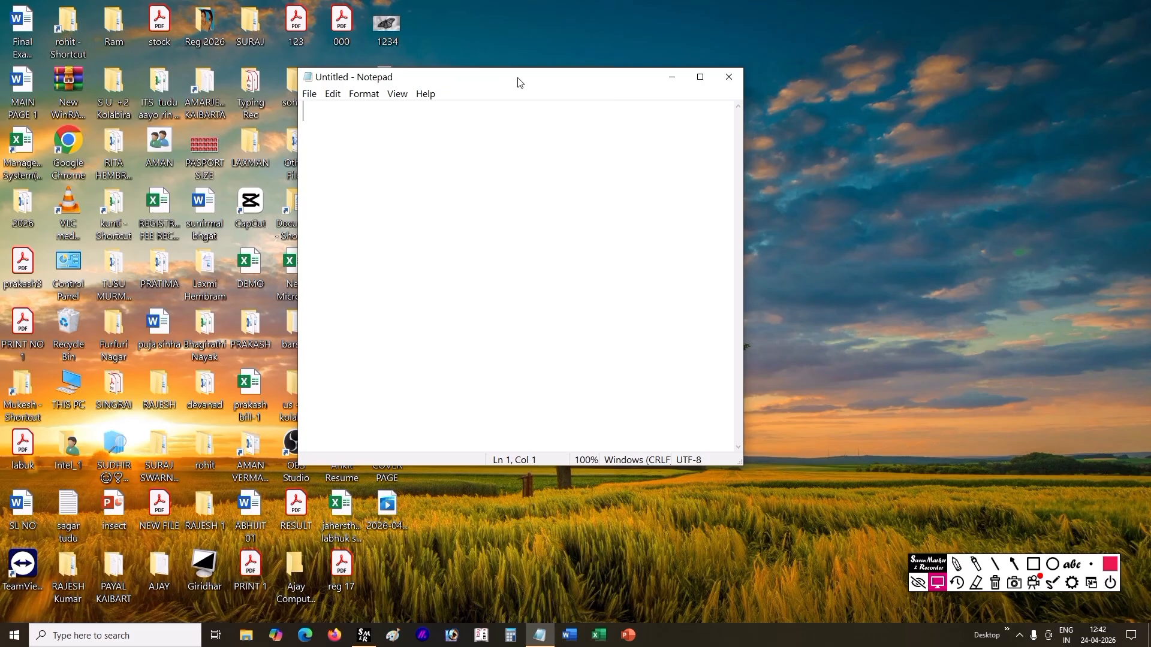
{"action": "mouse_move", "coordinate": [519, 82]}
{"action": "left_mouse_down"}
{"action": "mouse_move", "coordinate": [576, 141]}
{"action": "mouse_move", "coordinate": [452, 62]}
{"action": "mouse_move", "coordinate": [521, 100]}
{"action": "left_mouse_up"}
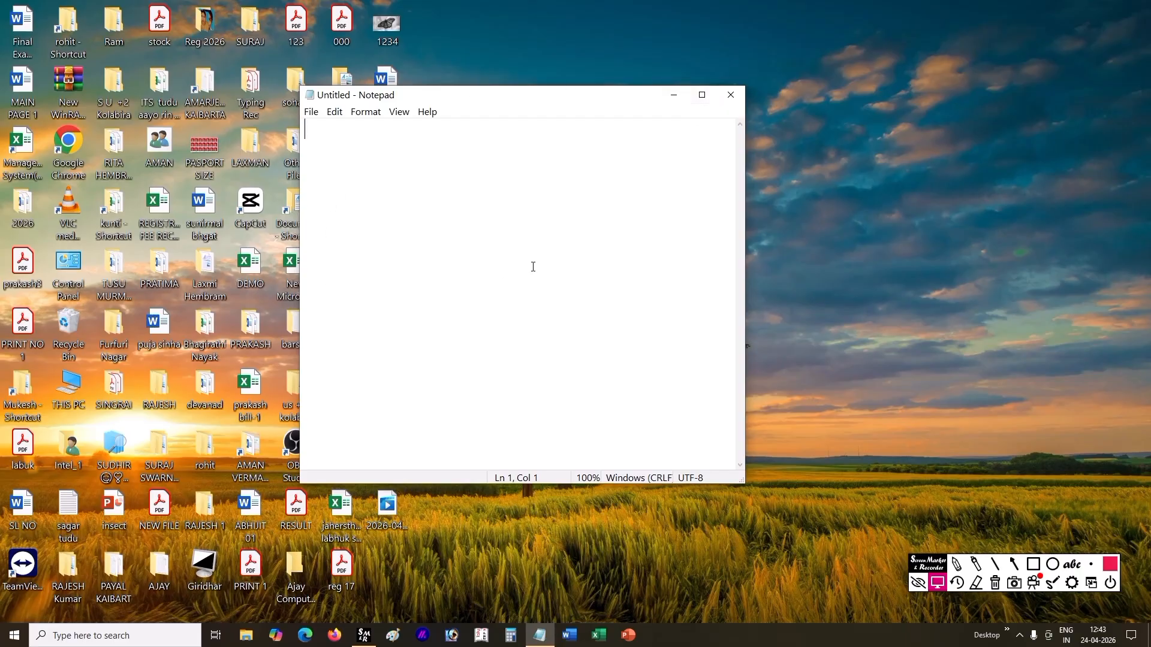
{"action": "left_click", "coordinate": [700, 95]}
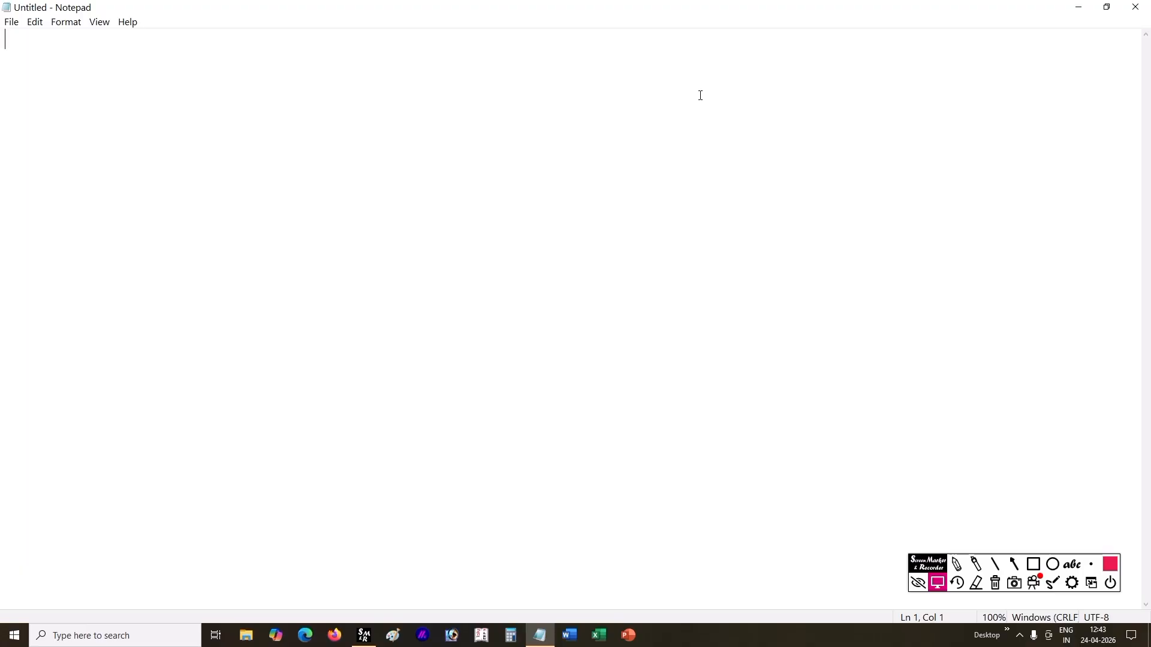
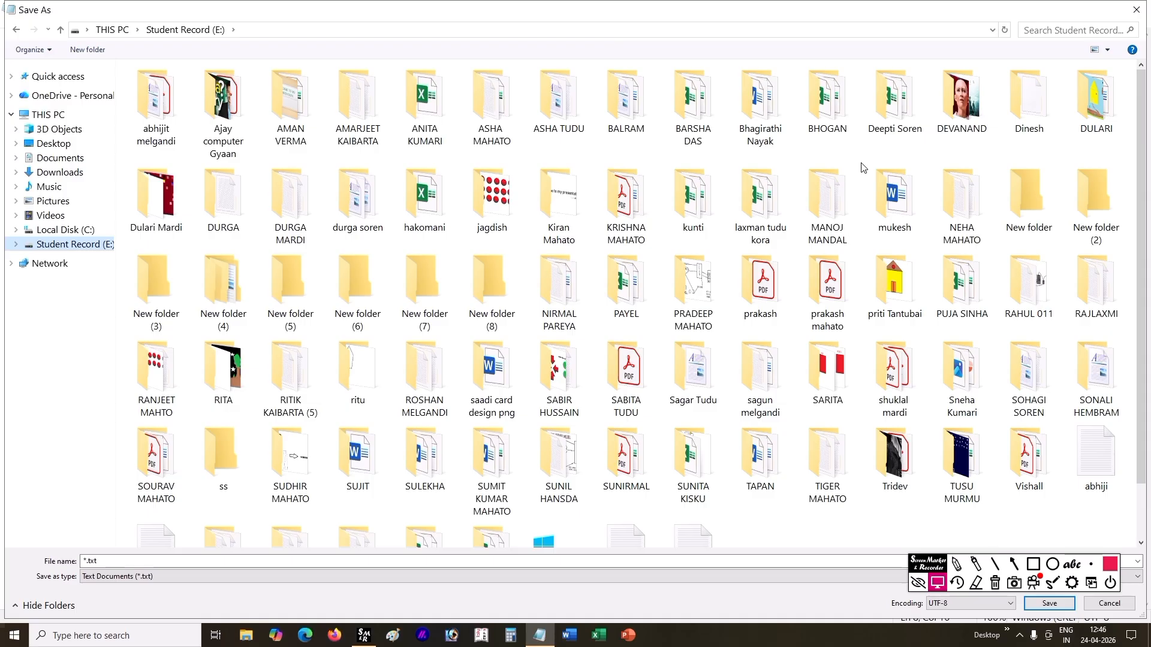
Step: Create a new folder on the Student Record (E:) drive in the Save As dialog and minimize the screen marker toolbar
{"action": "scroll", "coordinate": [695, 288], "scroll_direction": "down", "scroll_amount": 2}
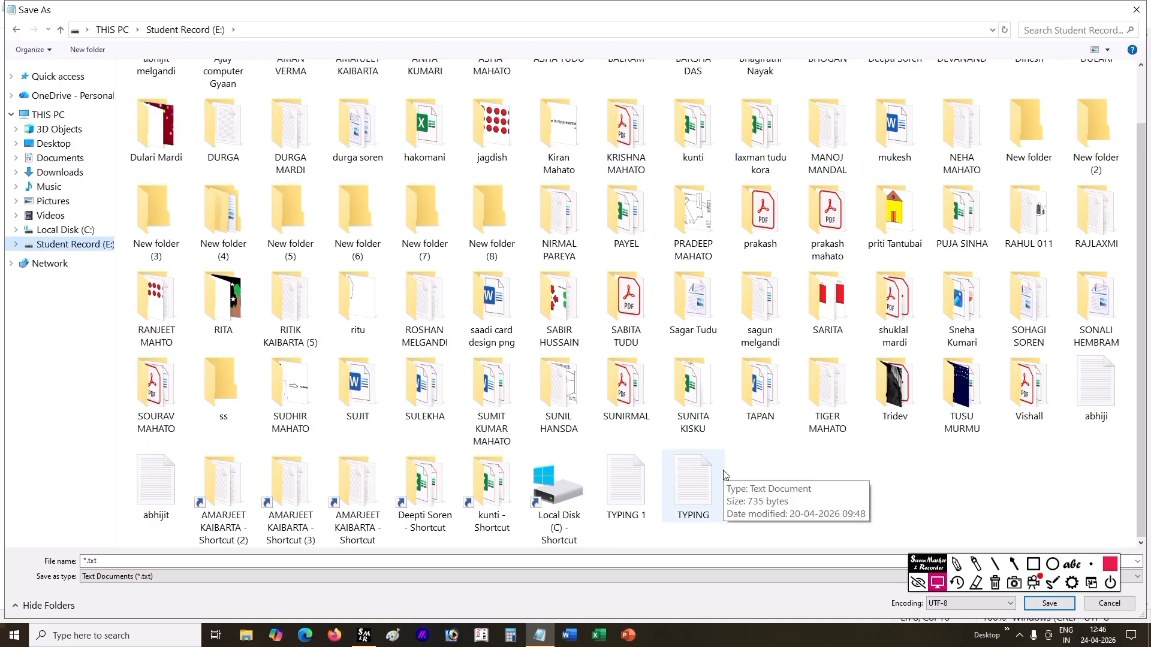
{"action": "scroll", "coordinate": [588, 234], "scroll_direction": "up", "scroll_amount": 1}
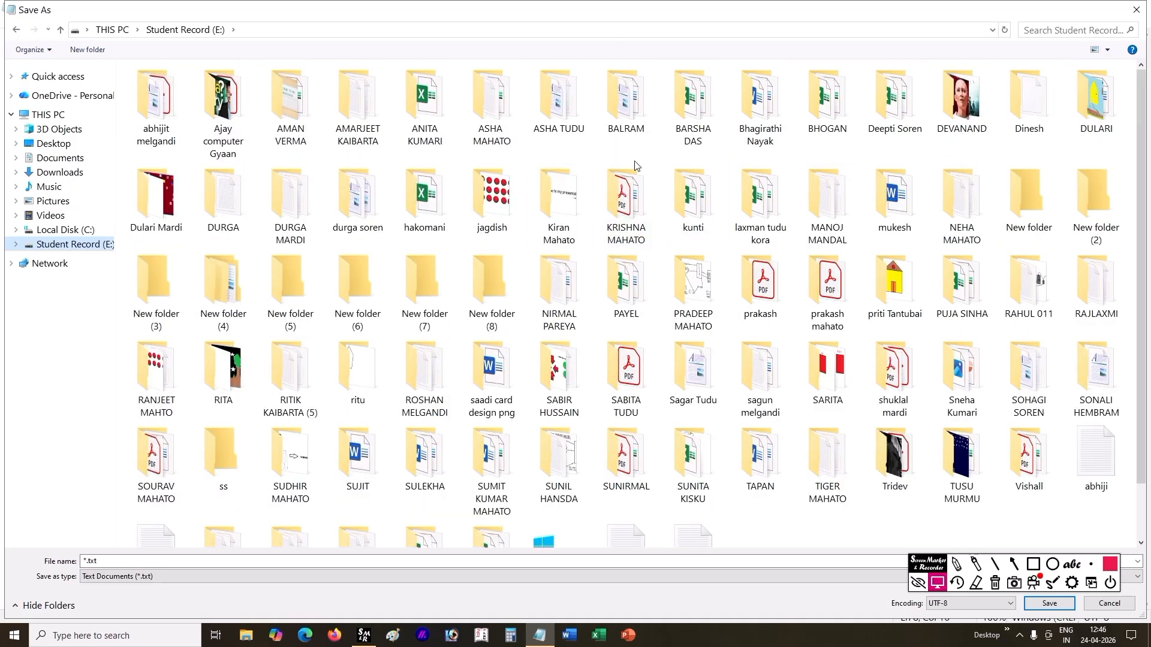
{"action": "left_click", "coordinate": [90, 49]}
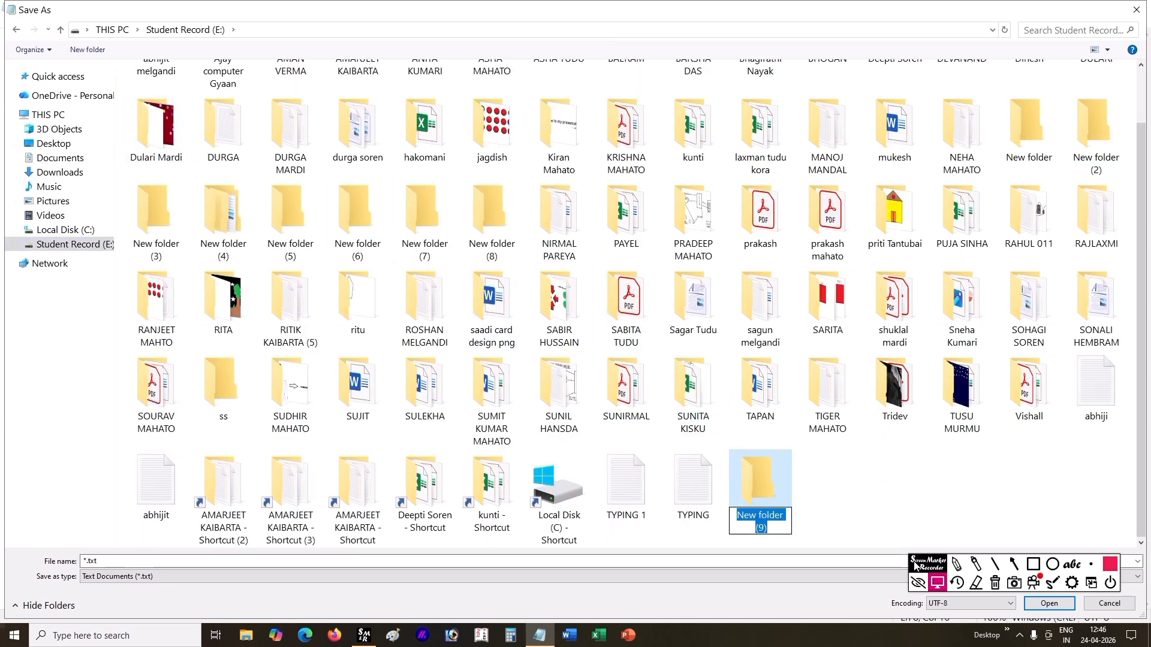
{"action": "left_click", "coordinate": [1086, 581]}
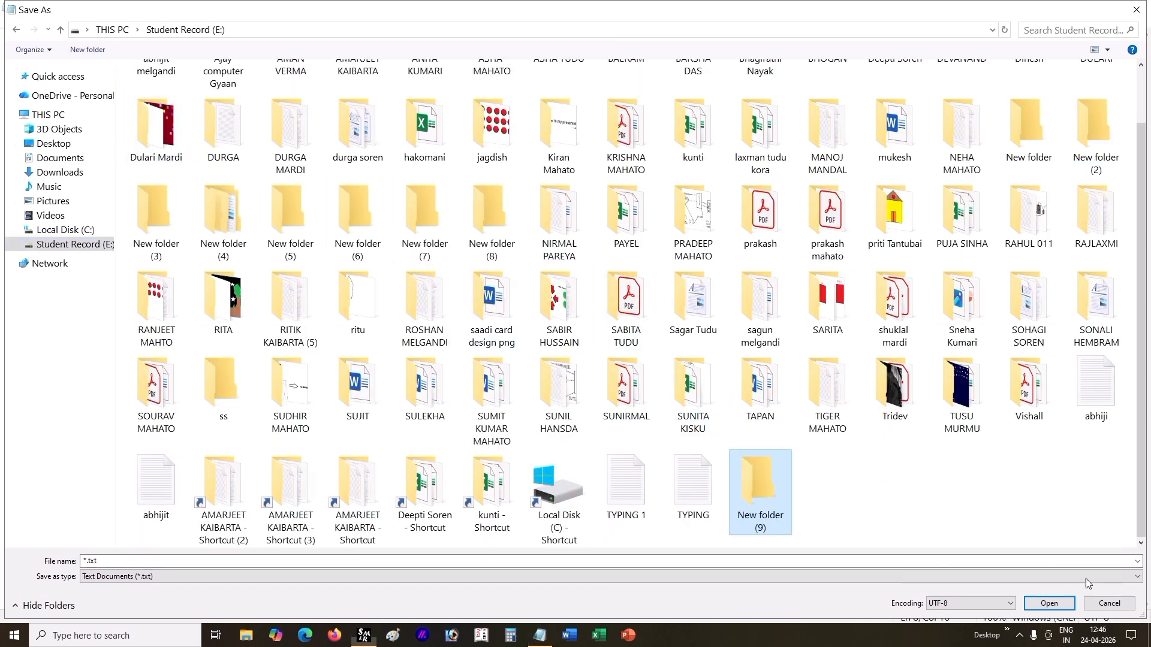
Step: Rename the newly created folder on the E: drive with the student's first name in capital letters
{"action": "right_click", "coordinate": [755, 501]}
{"action": "left_click", "coordinate": [797, 473]}
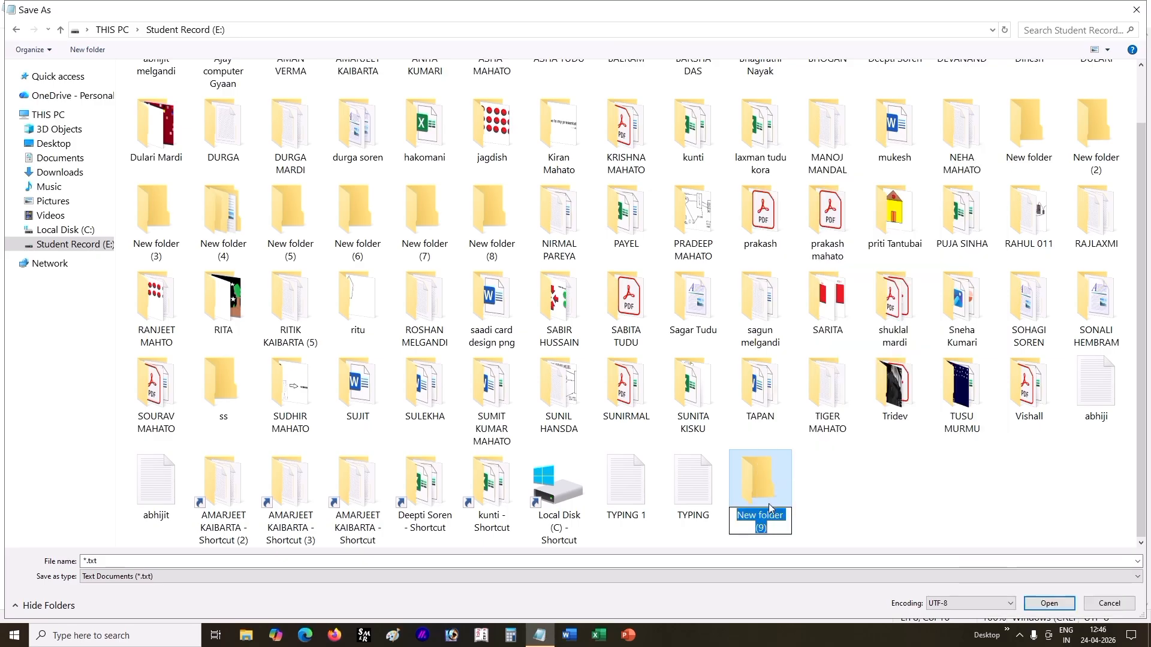
{"action": "key", "text": "BackSpace"}
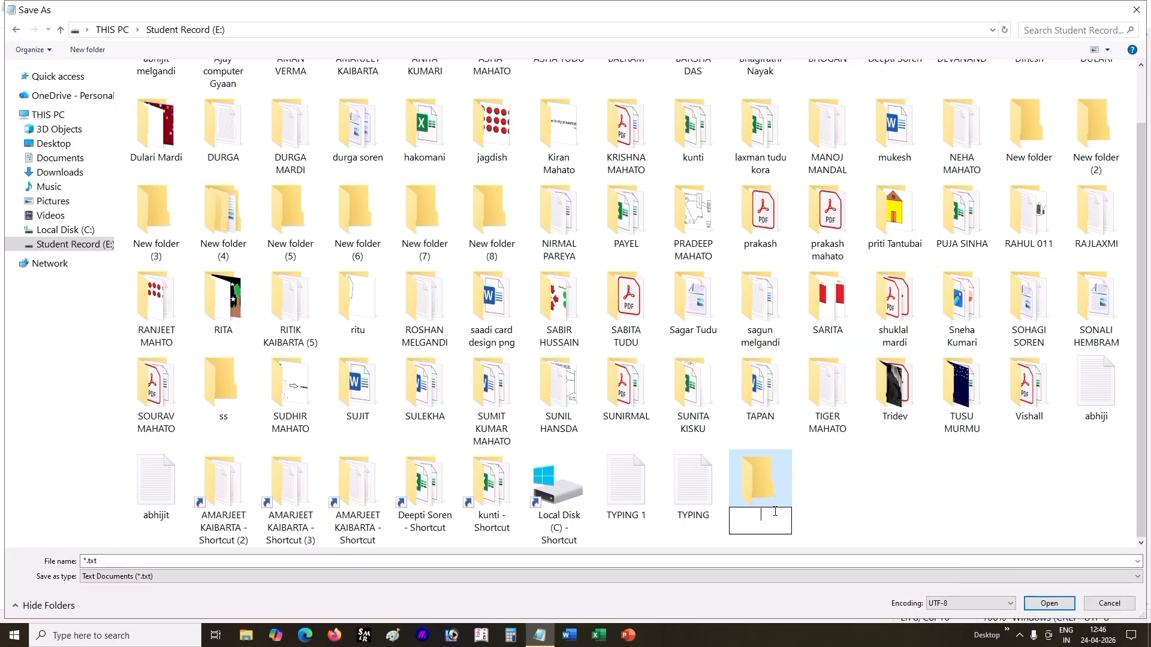
{"action": "type", "text": "uTT"}
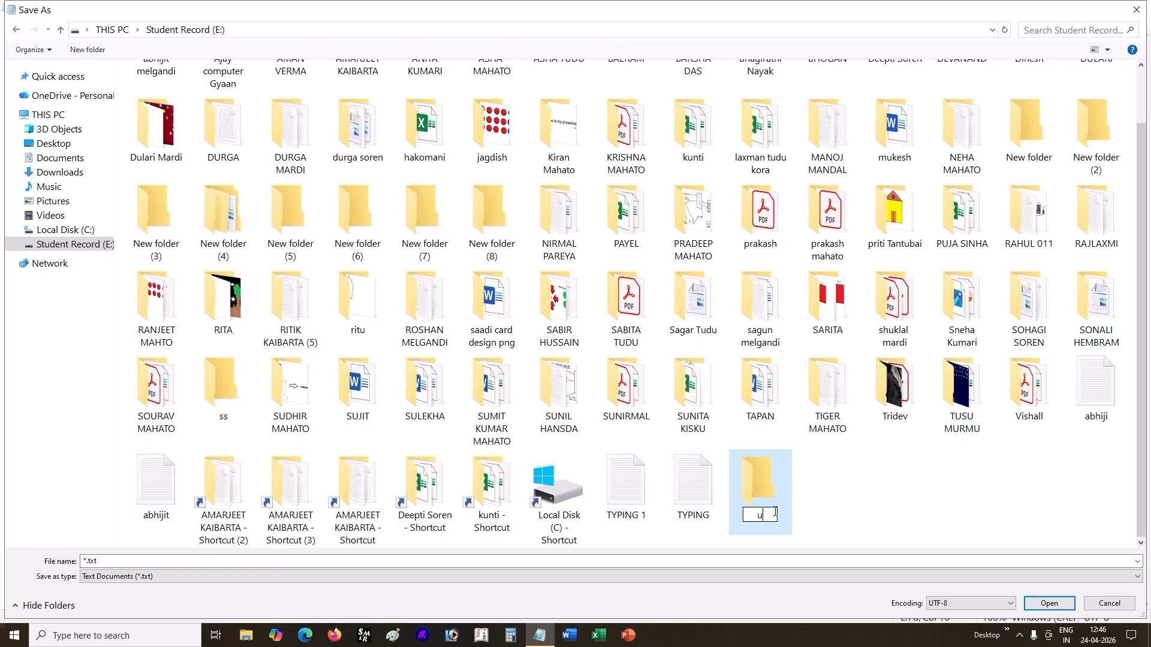
{"action": "key", "text": "BackSpace"}
{"action": "key", "text": "BackSpace"}
{"action": "key", "text": "BackSpace"}
{"action": "type", "text": "UTTAM"}
{"action": "key", "text": "Return"}
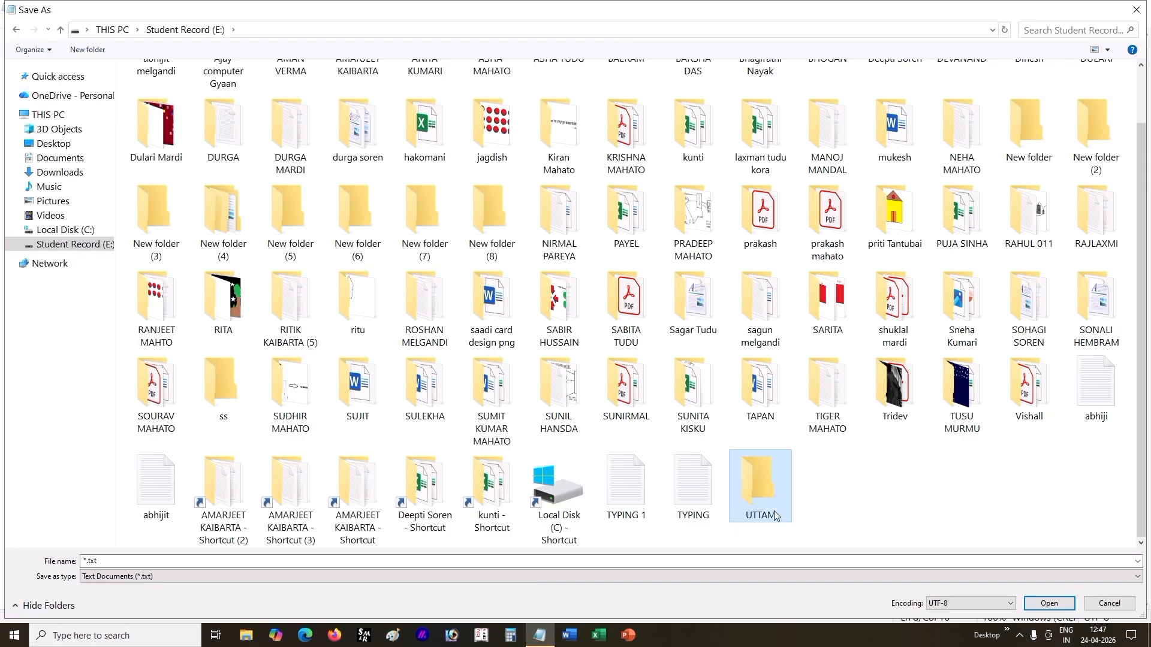
Step: Open the newly named student folder as the save location
{"action": "left_click", "coordinate": [810, 496]}
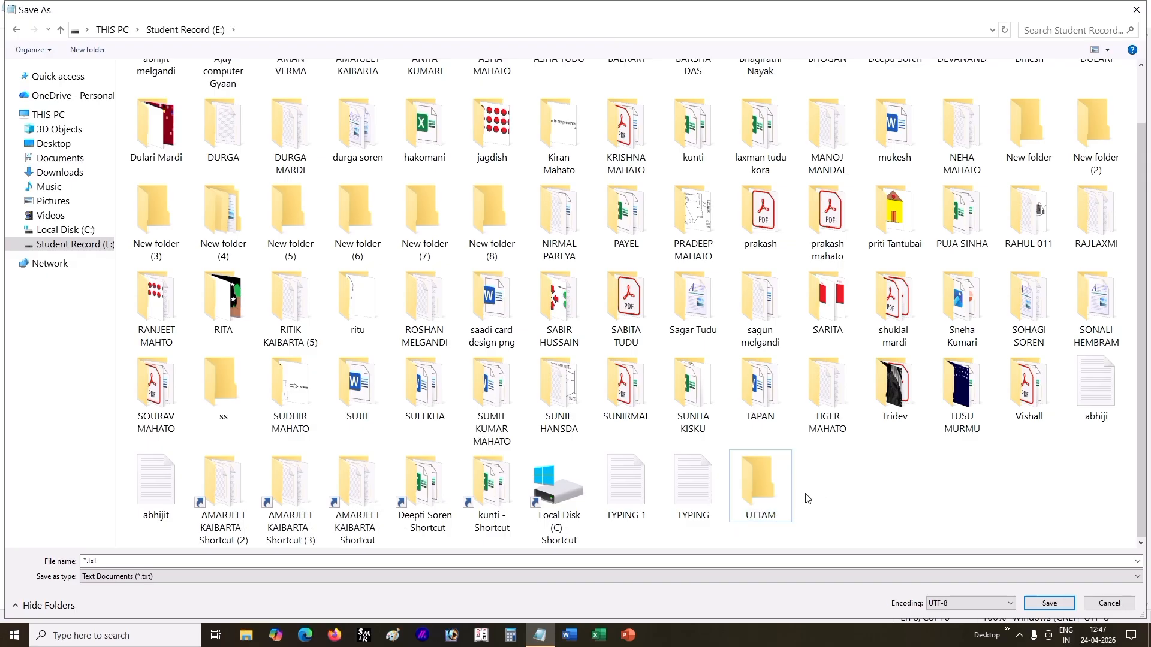
{"action": "left_click", "coordinate": [771, 491]}
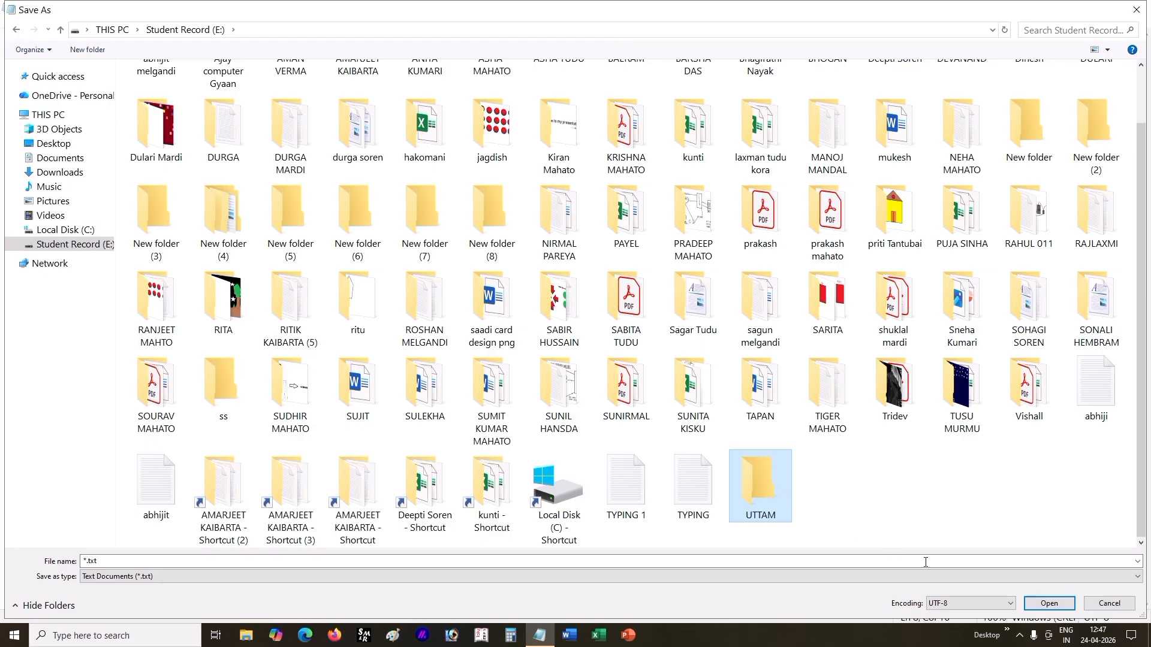
{"action": "left_click", "coordinate": [1053, 605]}
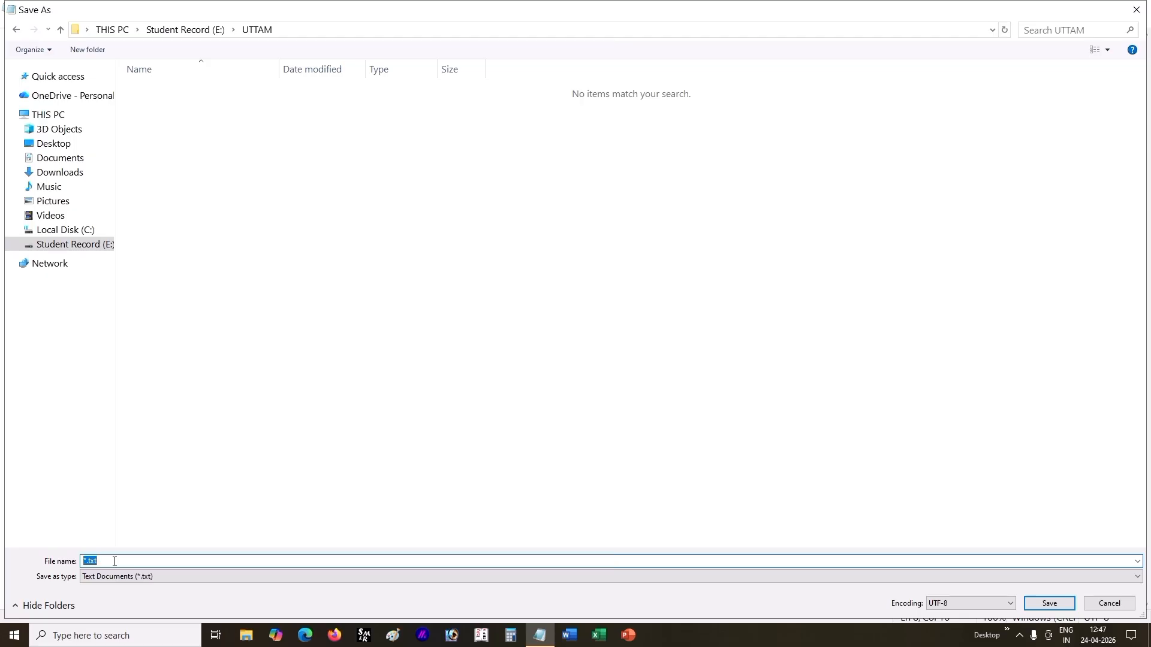
Step: Save the text document in the student's folder under the file name ABOUT COMPUTER
{"action": "key", "text": "BackSpace"}
{"action": "type", "text": "ABOO"}
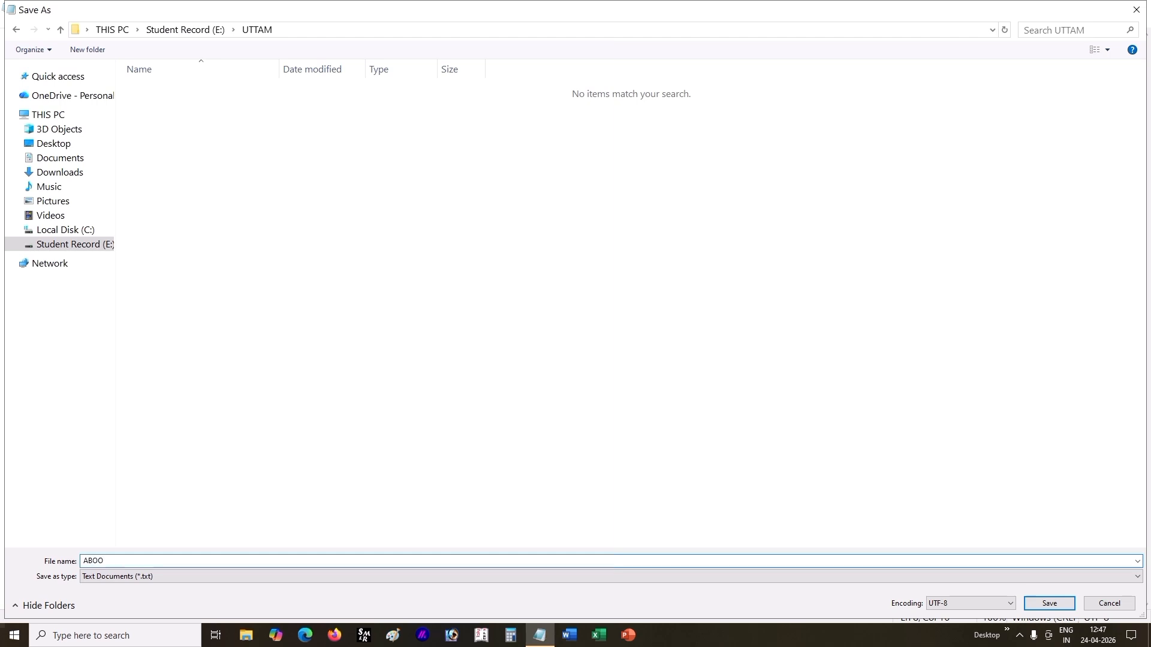
{"action": "key", "text": "BackSpace"}
{"action": "key", "text": "BackSpace"}
{"action": "key", "text": "BackSpace"}
{"action": "key", "text": "BackSpace"}
{"action": "type", "text": "ABOUT COMPUTER"}
{"action": "left_click", "coordinate": [1058, 604]}
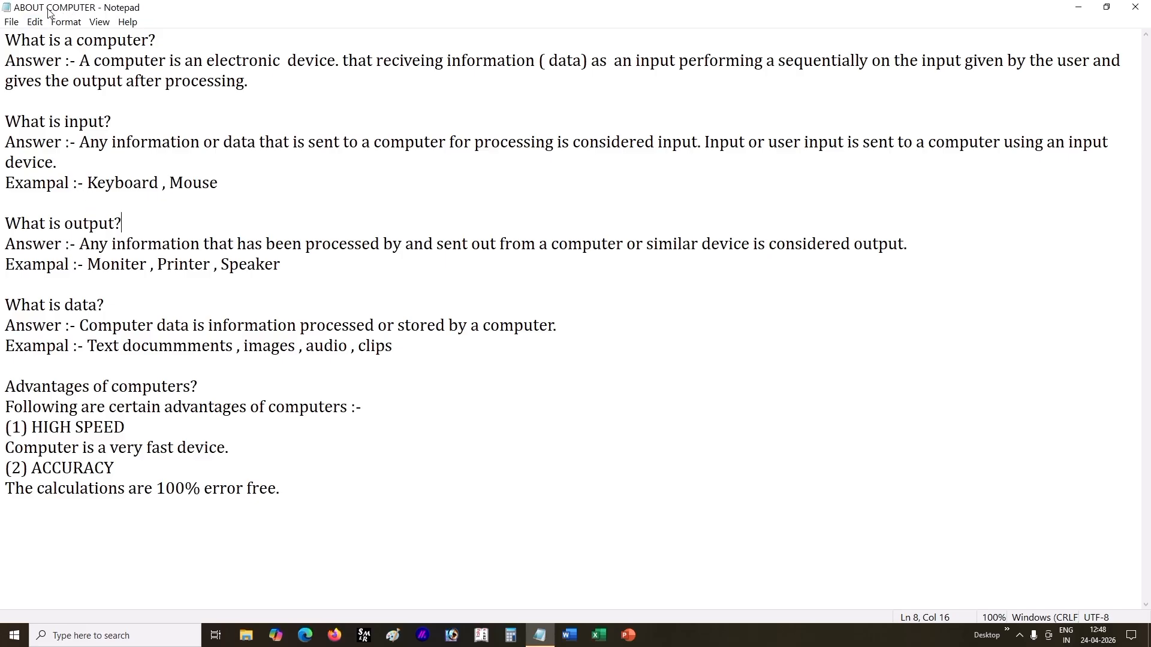
Step: Start a new blank document and reopen the saved ABOUT COMPUTER file from the student's folder
{"action": "left_click", "coordinate": [12, 22]}
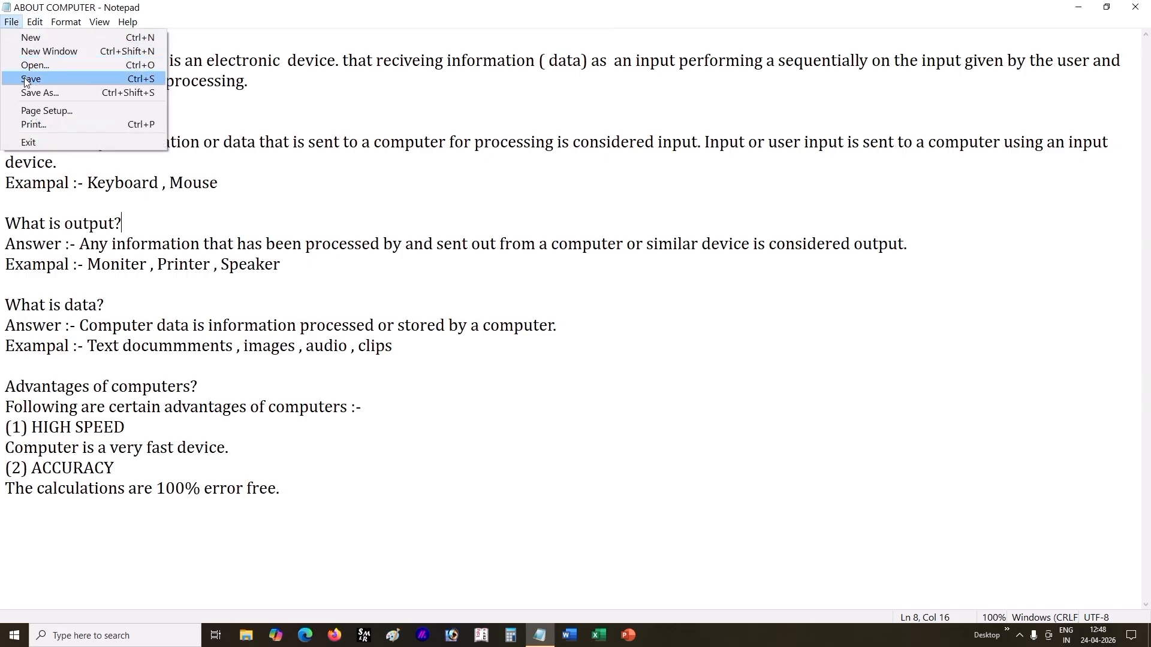
{"action": "left_click", "coordinate": [48, 38]}
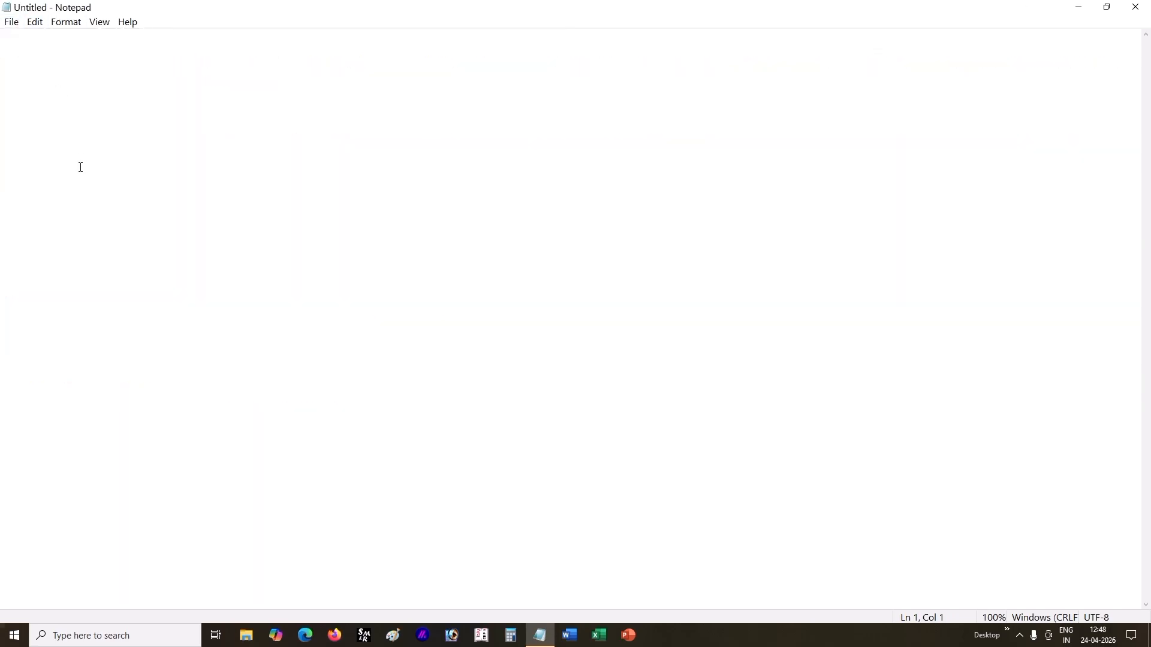
{"action": "left_click", "coordinate": [17, 27]}
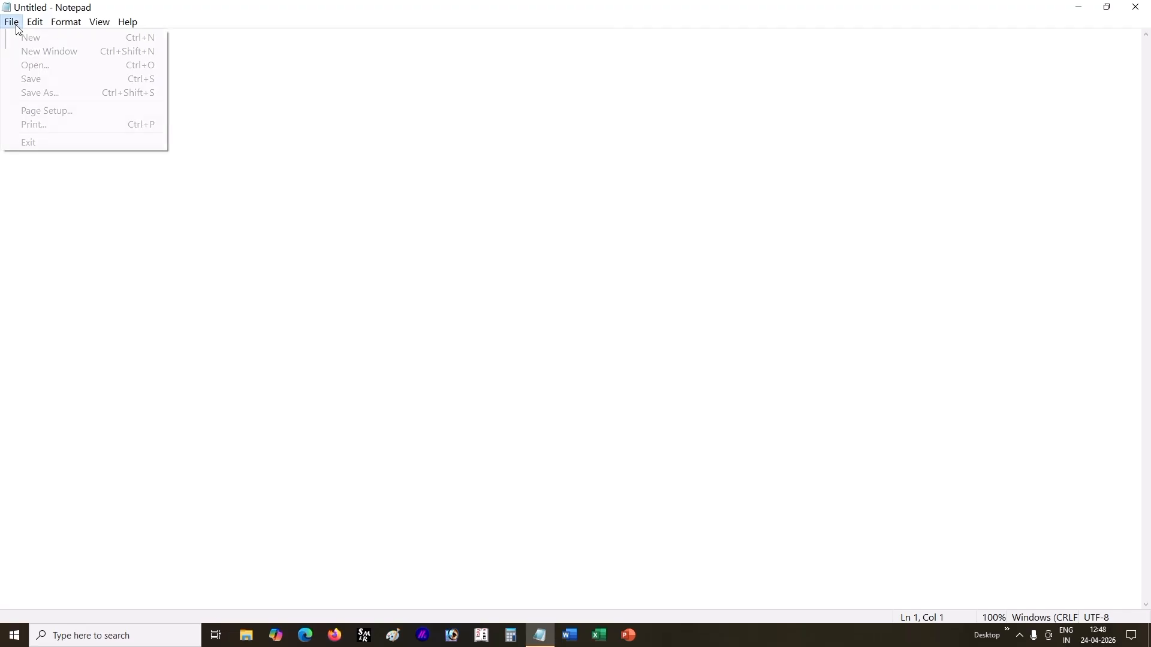
{"action": "left_click", "coordinate": [67, 66]}
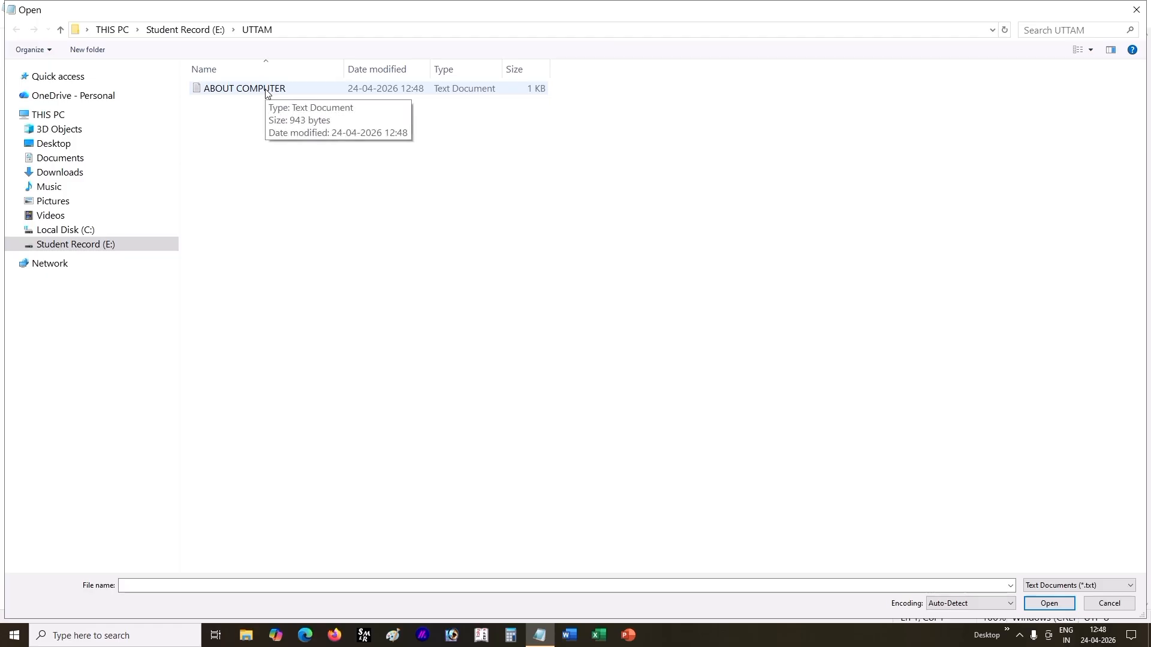
{"action": "left_click", "coordinate": [267, 93]}
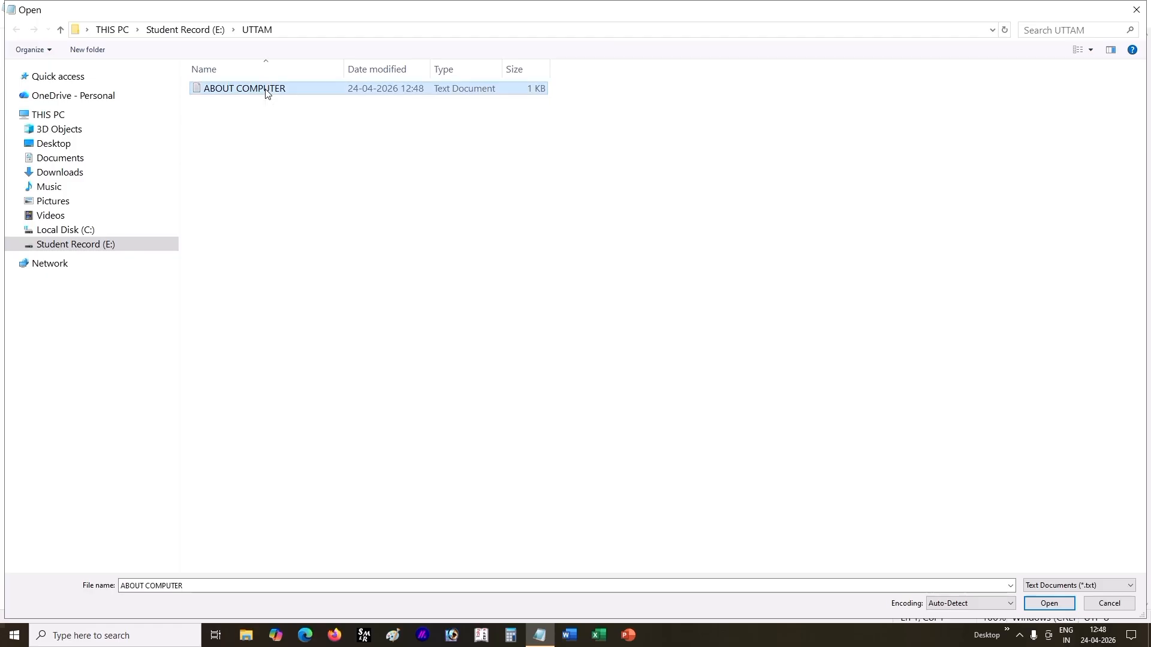
{"action": "left_click", "coordinate": [1048, 603]}
Step: Start another blank document and search the Student Record (E:) drive for the student's folder in the Open dialog
{"action": "left_click", "coordinate": [11, 22]}
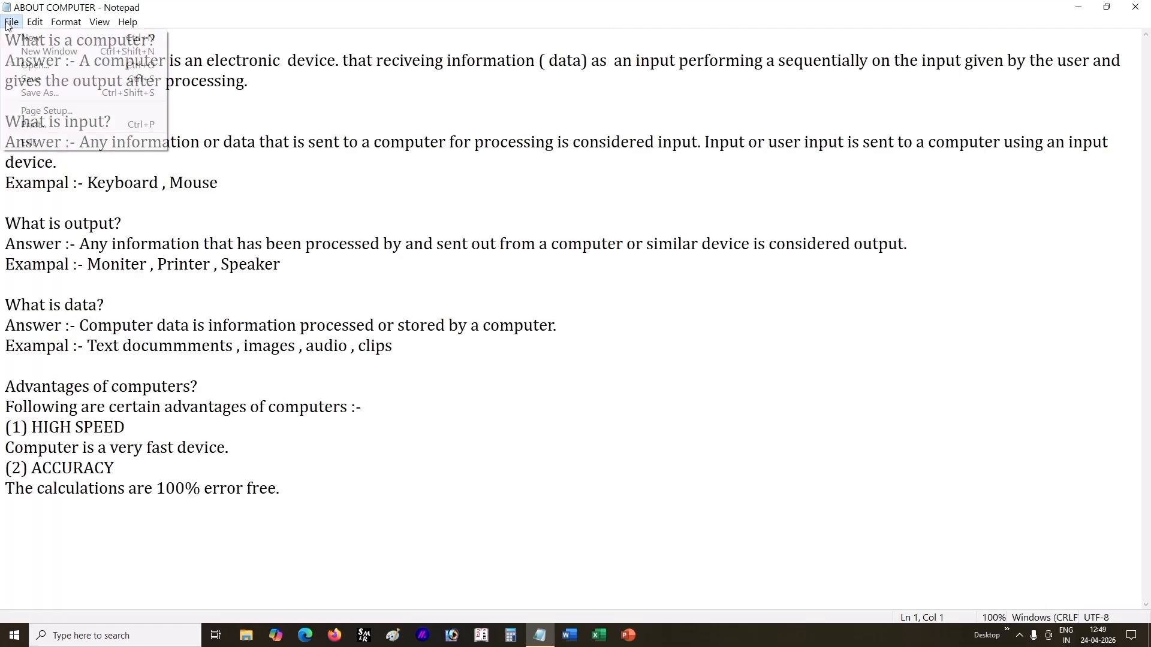
{"action": "left_click", "coordinate": [30, 37]}
{"action": "left_click", "coordinate": [11, 21]}
{"action": "left_click", "coordinate": [36, 69]}
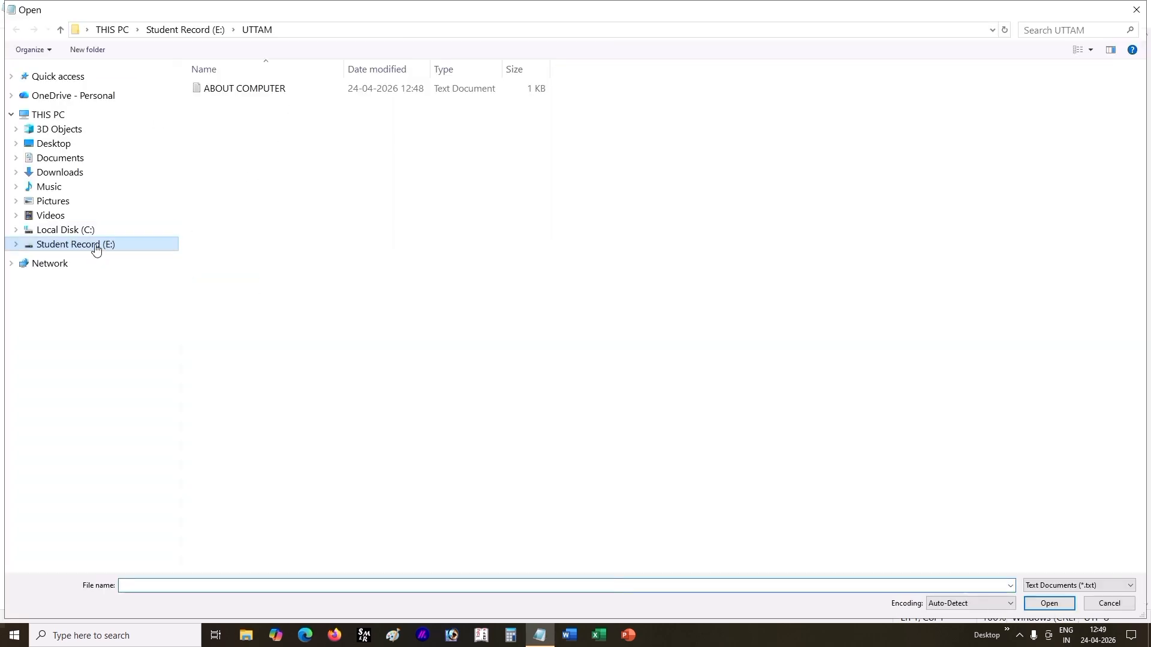
{"action": "left_click", "coordinate": [110, 246]}
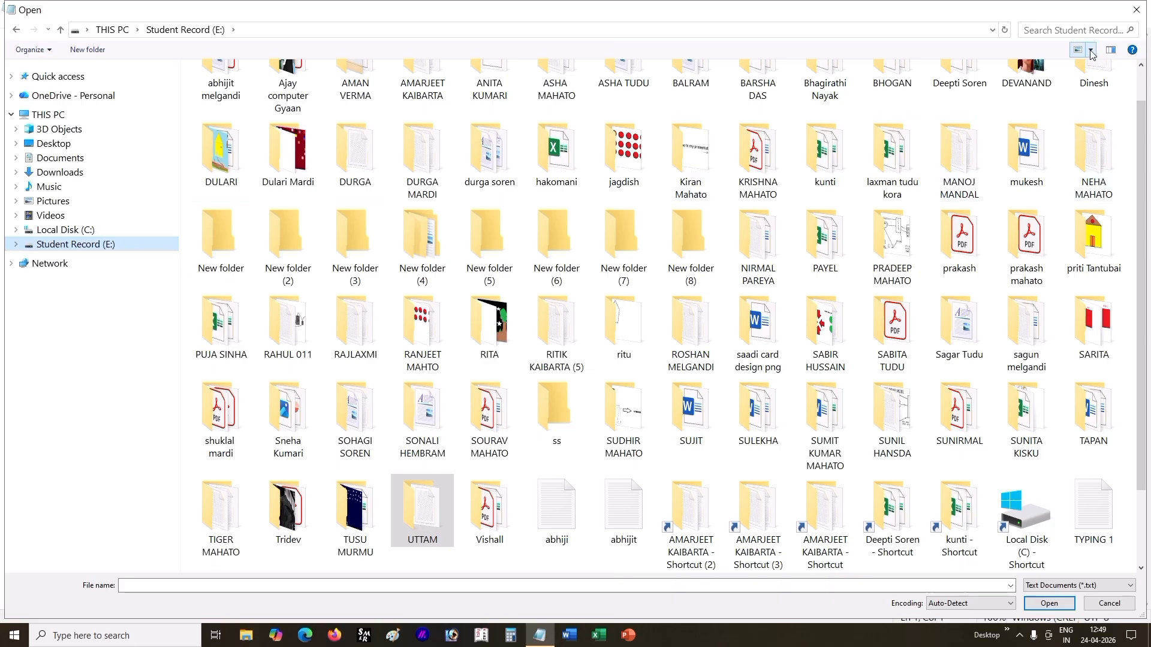
{"action": "left_click", "coordinate": [1071, 30]}
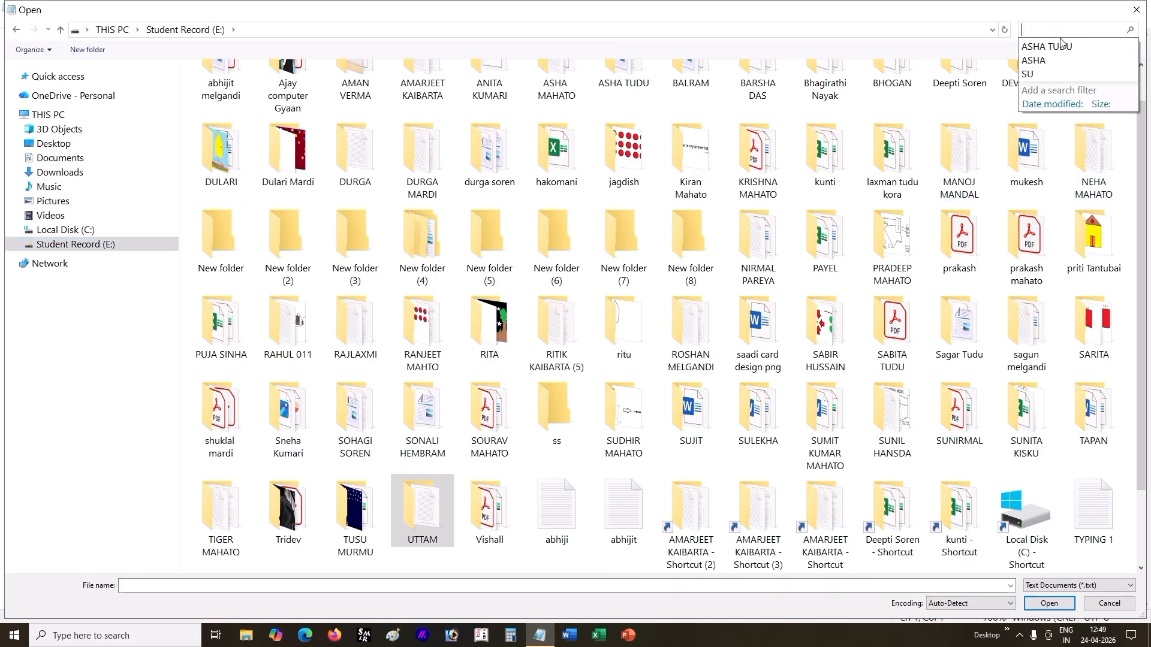
{"action": "type", "text": "UTTAM"}
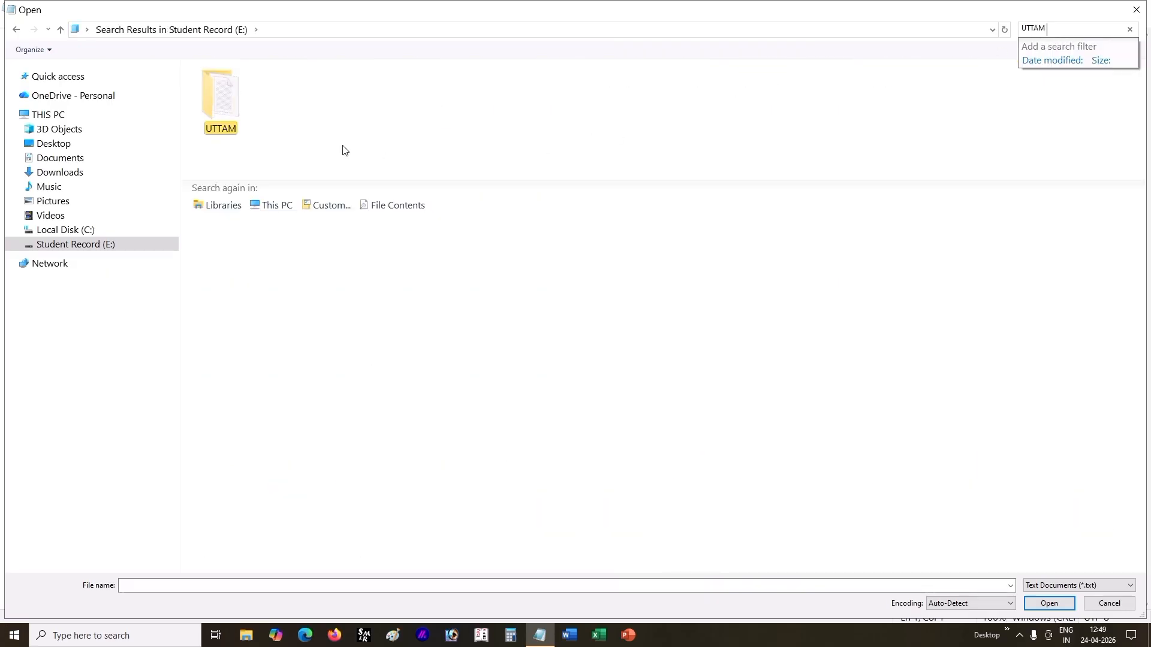
Step: Open the ABOUT COMPUTER file from the student's folder in the search results
{"action": "left_click", "coordinate": [210, 99]}
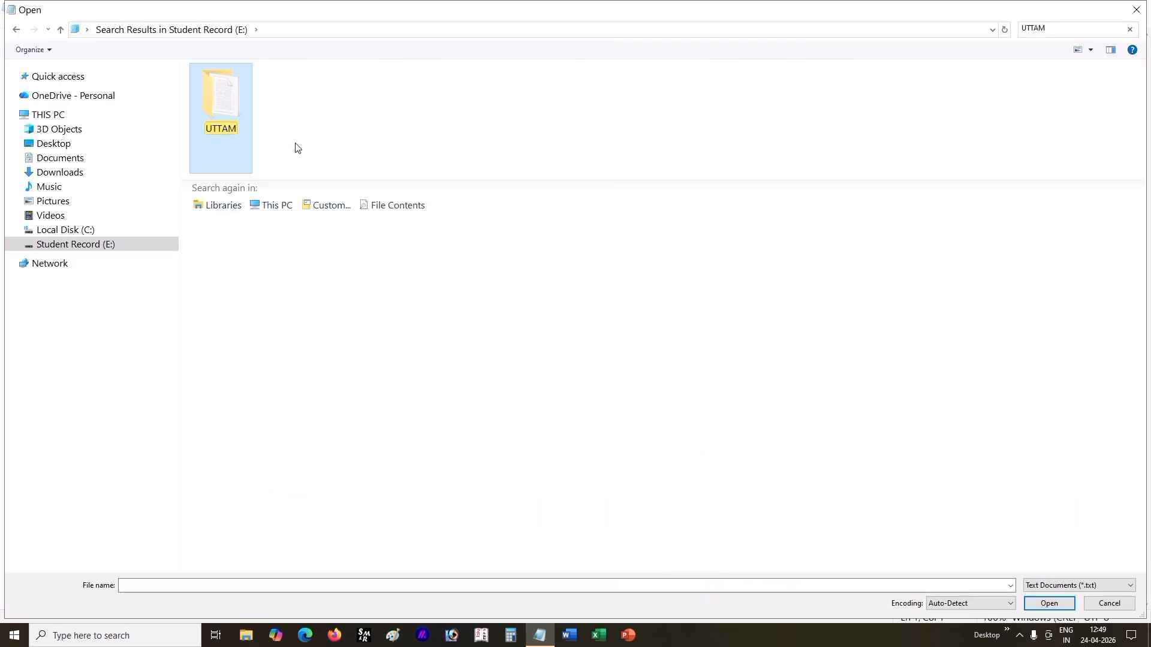
{"action": "double_click", "coordinate": [231, 100]}
{"action": "left_click", "coordinate": [271, 90]}
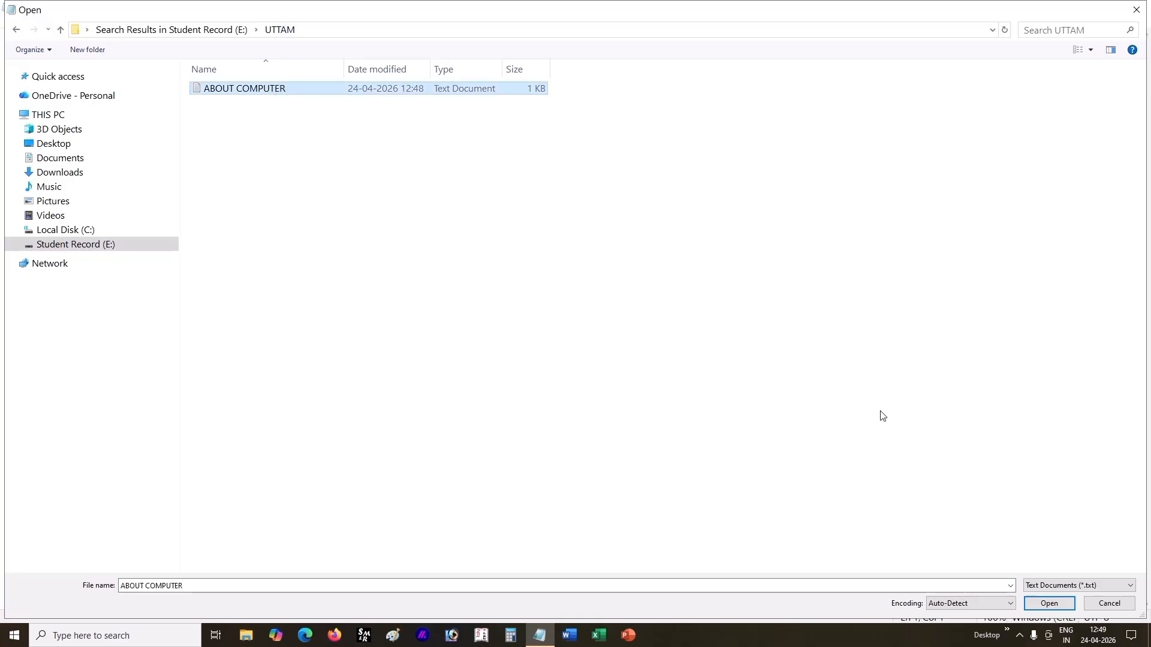
{"action": "left_click", "coordinate": [1047, 607]}
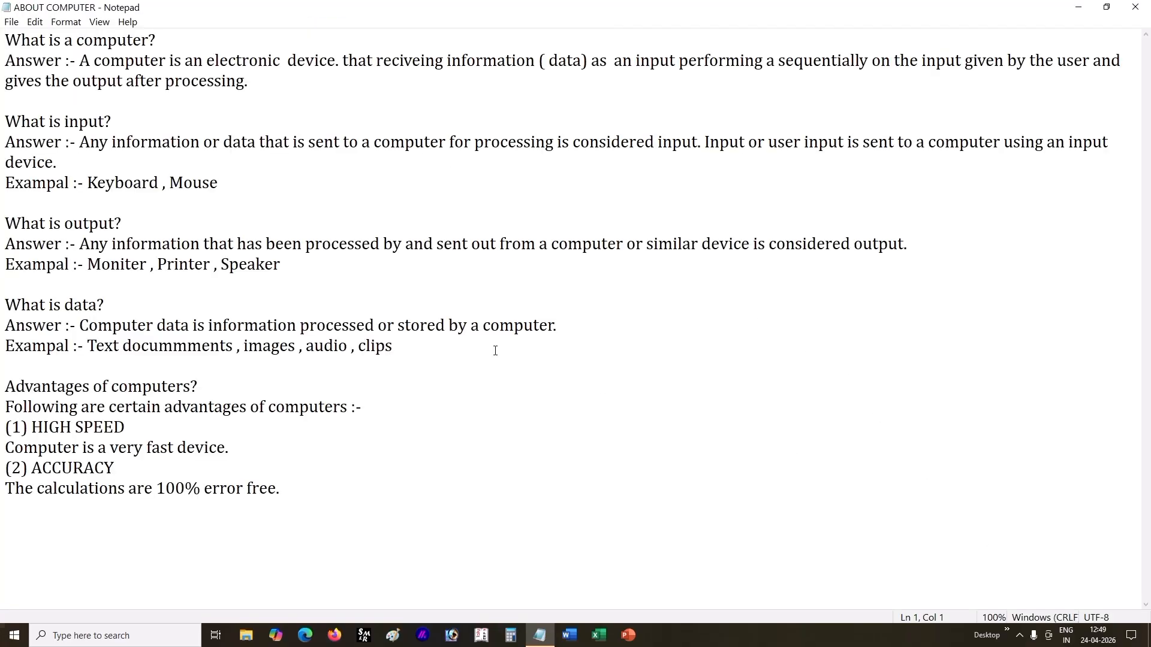
Step: Restore the maximized ABOUT COMPUTER window to a smaller size and place it beside the desktop icons
{"action": "left_click", "coordinate": [11, 21]}
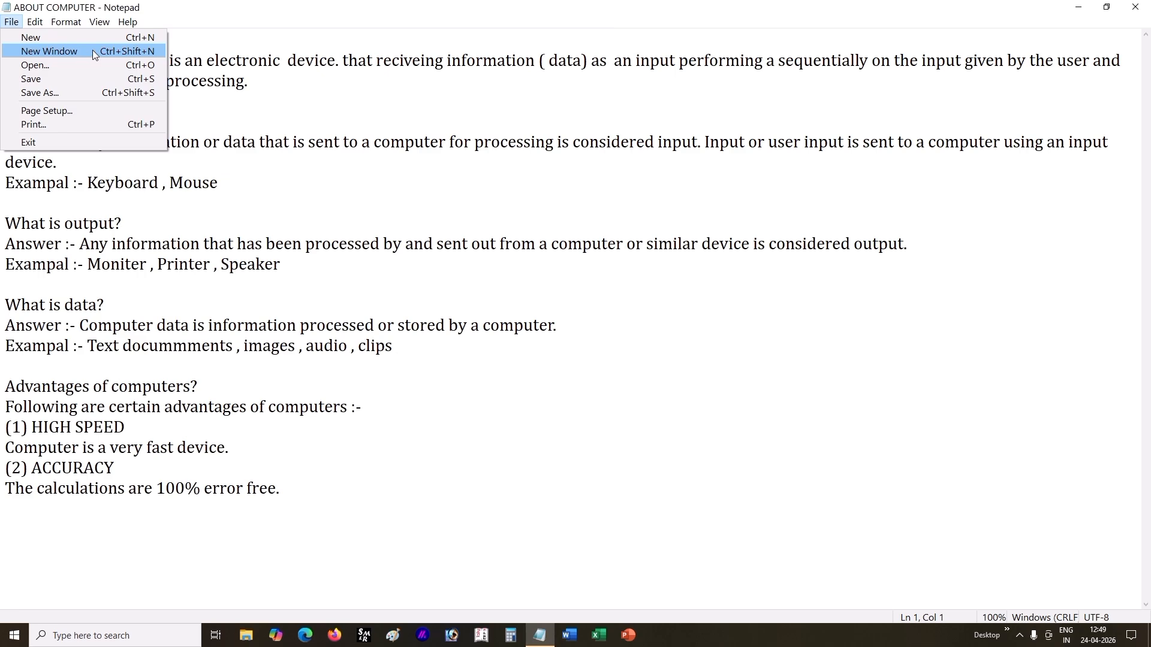
{"action": "left_click", "coordinate": [242, 37]}
{"action": "left_click_drag", "start_coordinate": [231, 12], "coordinate": [306, 102]}
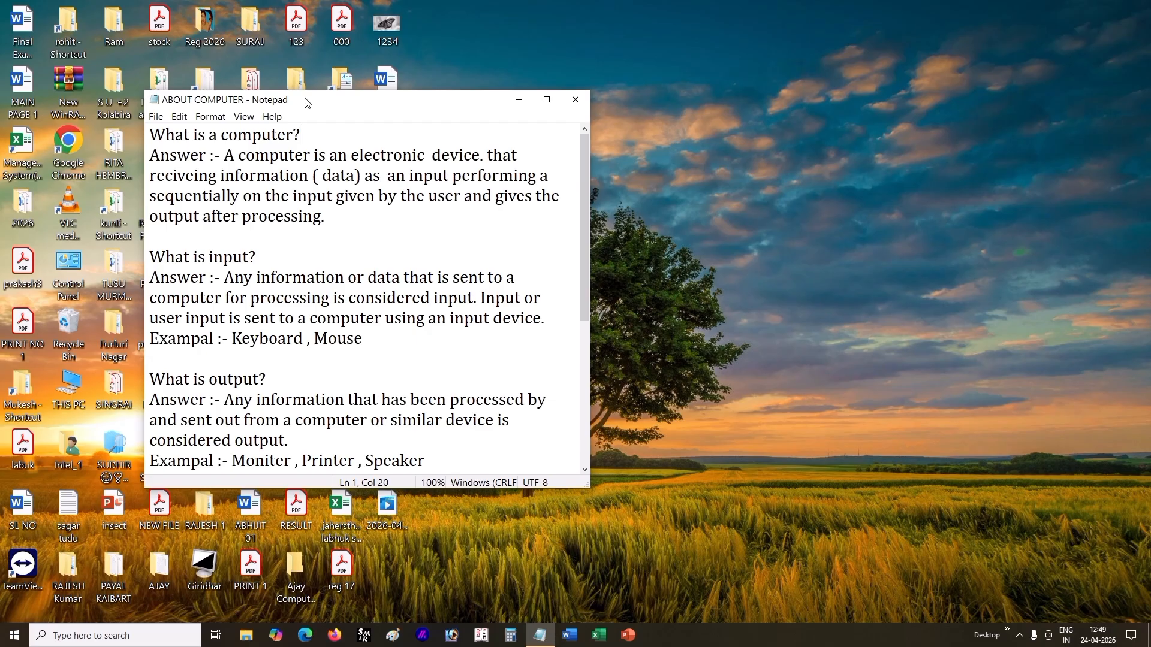
Step: Open three additional blank Notepad windows from the ABOUT COMPUTER document and spread them out across the desktop
{"action": "left_click", "coordinate": [161, 118]}
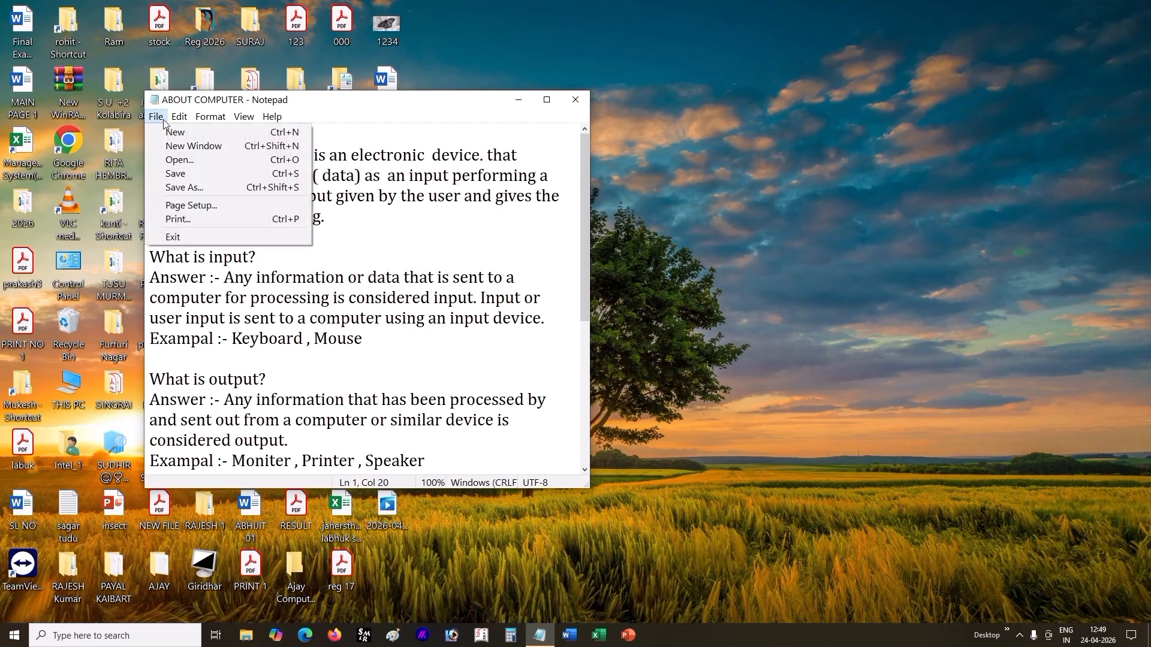
{"action": "left_click", "coordinate": [209, 146]}
{"action": "left_click_drag", "start_coordinate": [609, 109], "coordinate": [733, 71]}
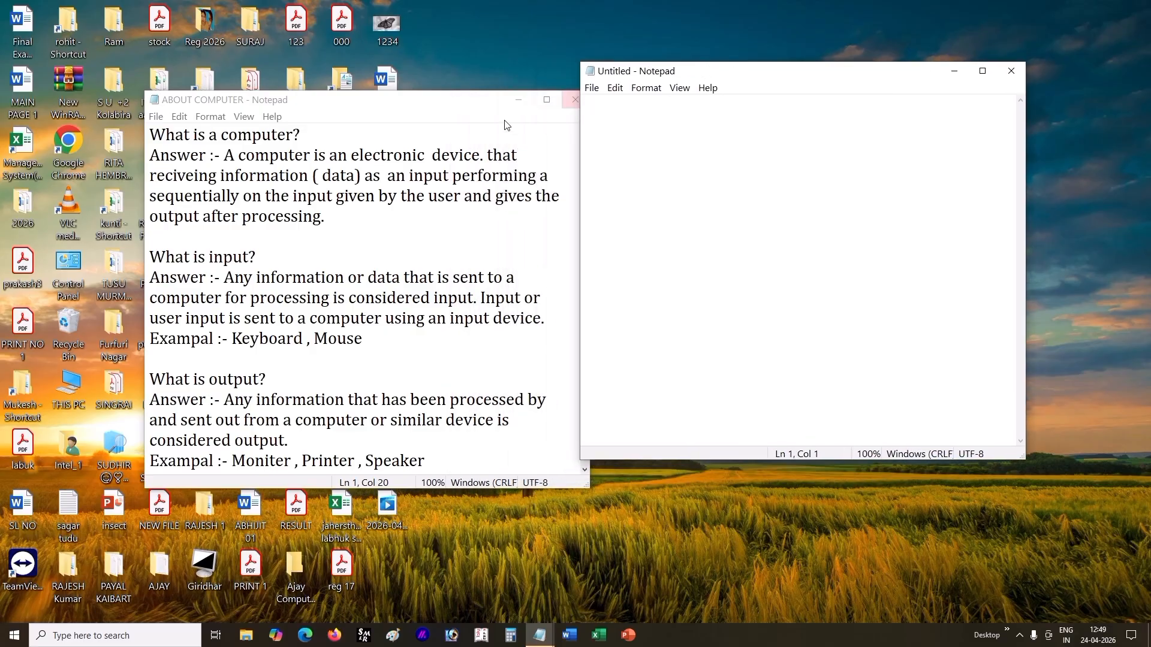
{"action": "left_click", "coordinate": [155, 117]}
{"action": "left_click", "coordinate": [192, 146]}
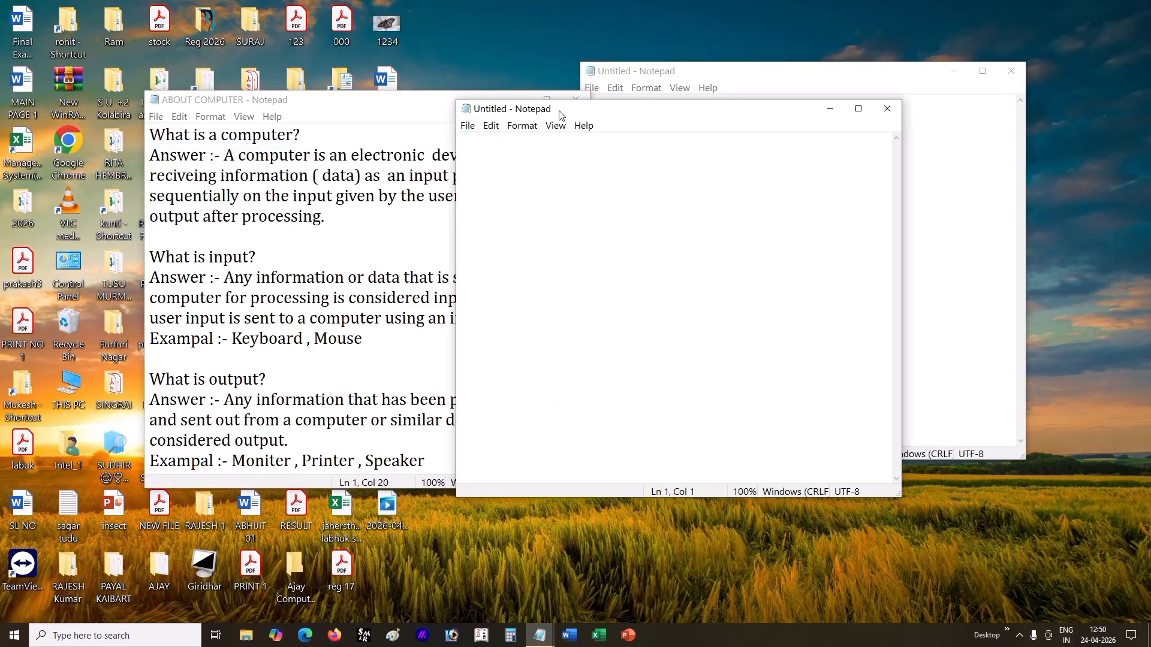
{"action": "left_click_drag", "start_coordinate": [559, 110], "coordinate": [588, 268]}
{"action": "left_click", "coordinate": [155, 117]}
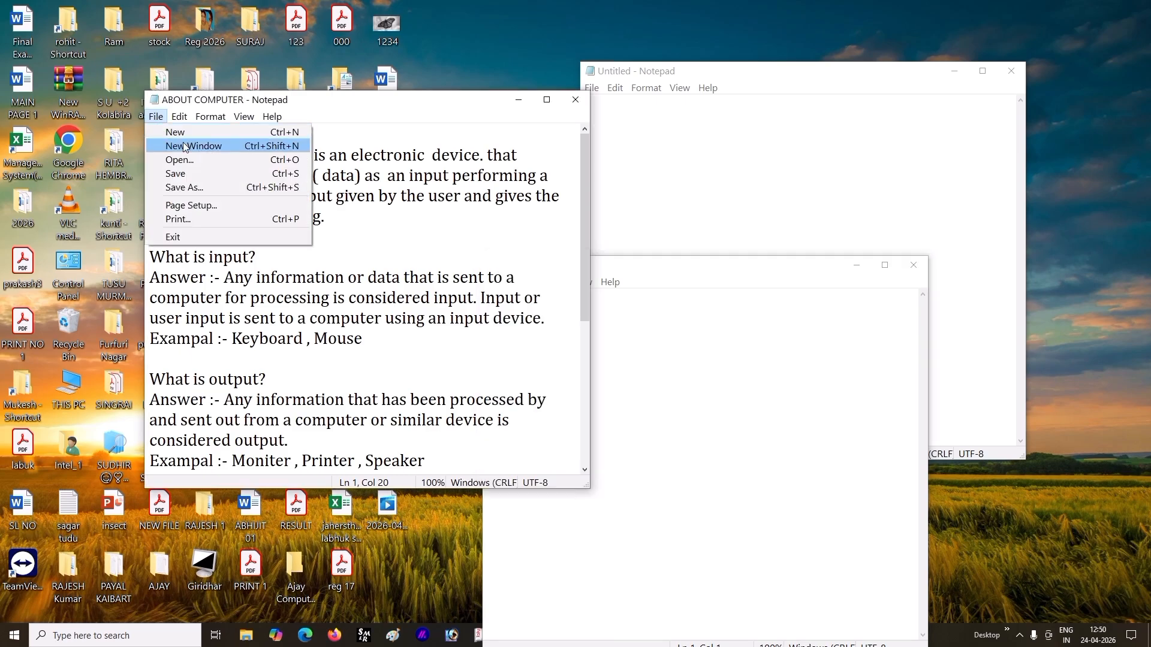
{"action": "left_click", "coordinate": [192, 147]}
{"action": "left_click_drag", "start_coordinate": [578, 112], "coordinate": [318, 367]}
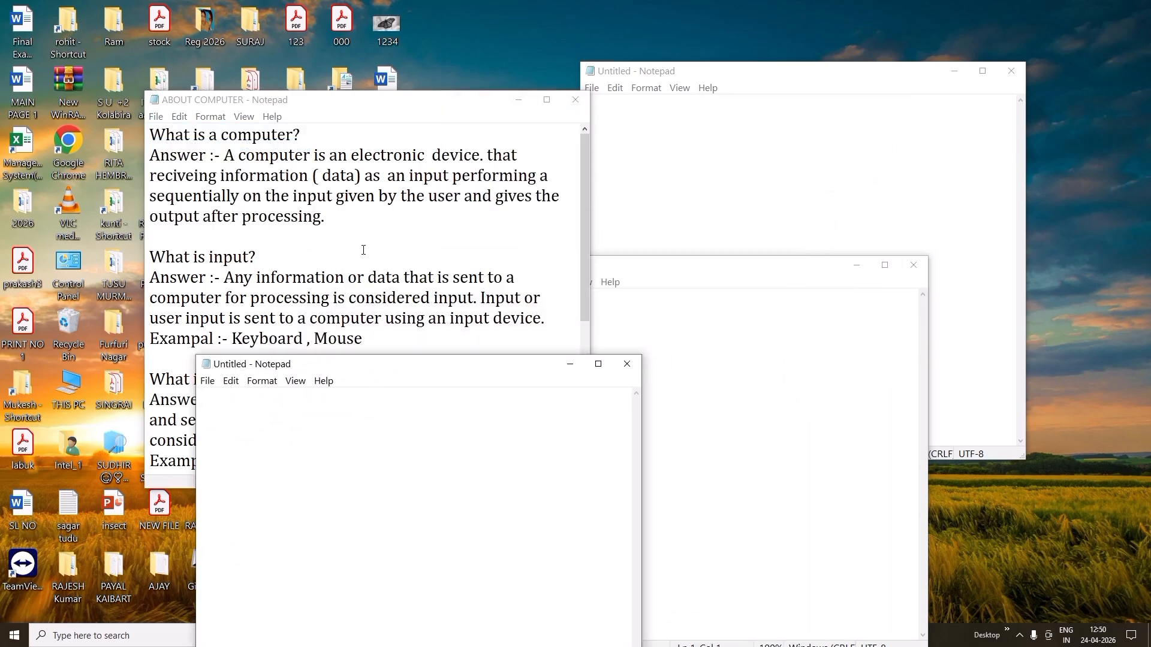
Step: Review the ABOUT COMPUTER text down to its last line and bring the blank Notepad windows to the front in turn
{"action": "left_click", "coordinate": [391, 278]}
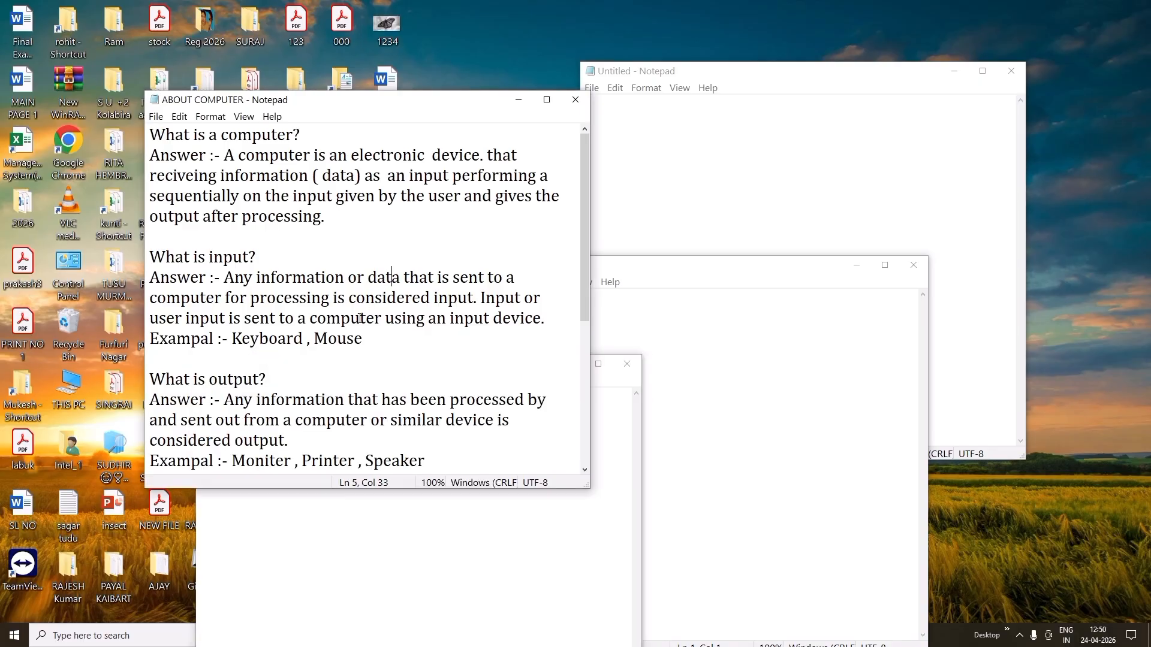
{"action": "scroll", "coordinate": [320, 317], "scroll_direction": "down", "scroll_amount": 3}
{"action": "scroll", "coordinate": [320, 318], "scroll_direction": "down", "scroll_amount": 2}
{"action": "left_click", "coordinate": [435, 442]}
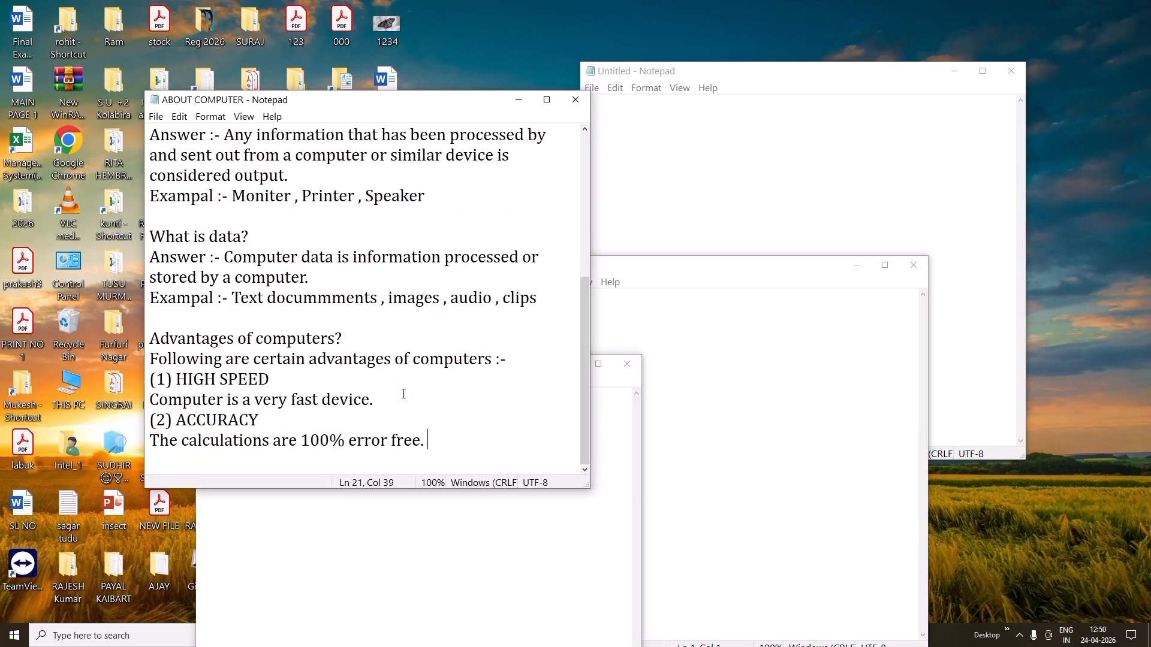
{"action": "left_click", "coordinate": [727, 374]}
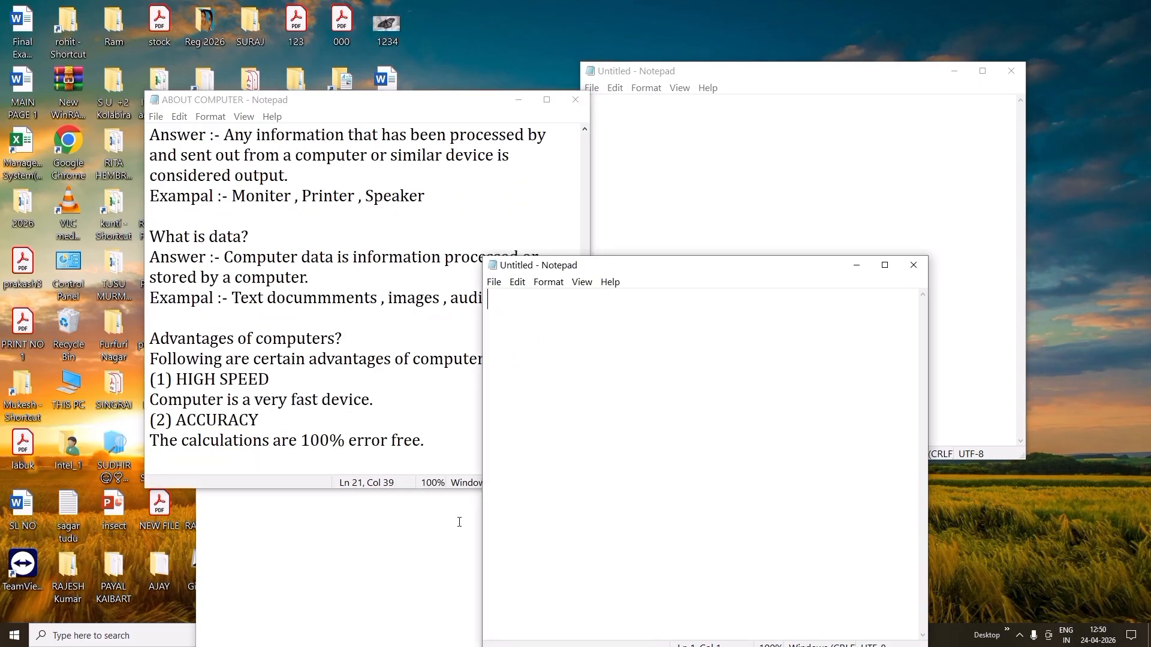
{"action": "left_click", "coordinate": [457, 523]}
{"action": "left_click", "coordinate": [728, 357]}
{"action": "left_click", "coordinate": [681, 228]}
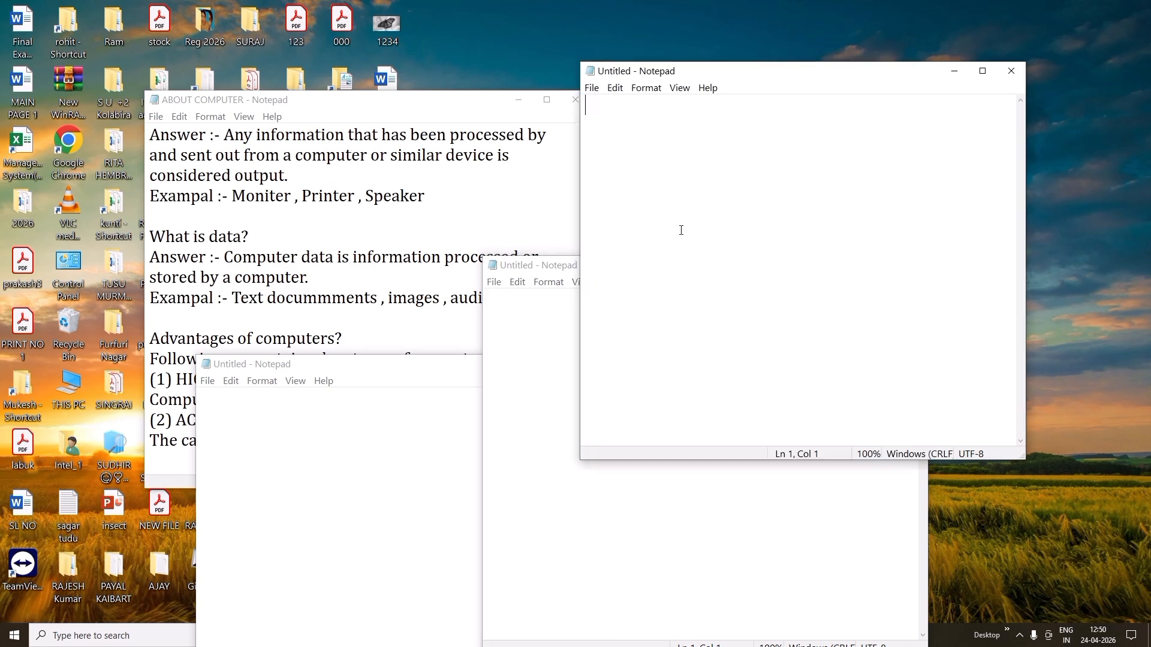
Step: Close the three blank Notepad windows and return to the end of the last line in the ABOUT COMPUTER document
{"action": "left_click", "coordinate": [315, 479]}
{"action": "left_click", "coordinate": [627, 364]}
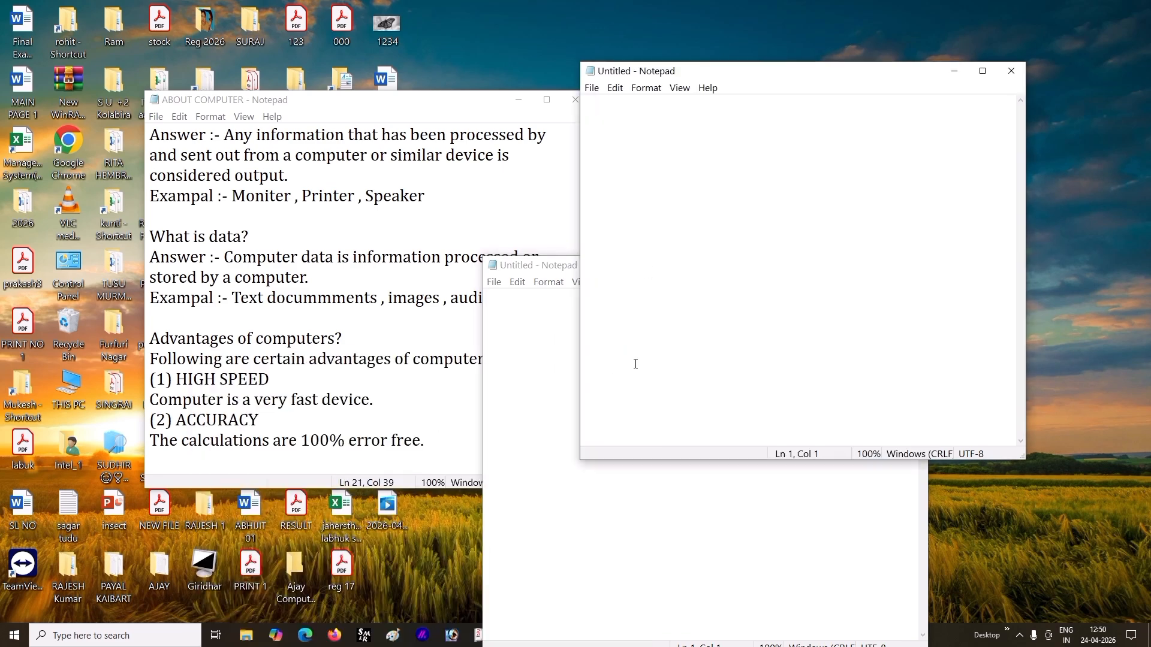
{"action": "left_click", "coordinate": [1011, 71]}
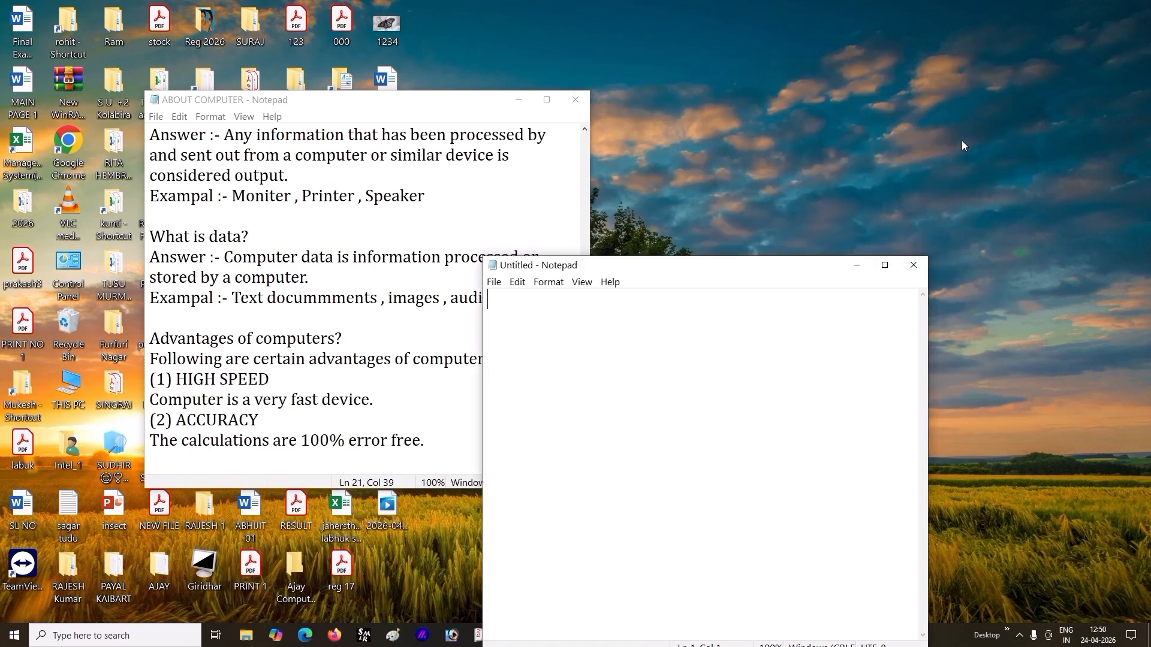
{"action": "left_click", "coordinate": [917, 260]}
{"action": "left_click", "coordinate": [429, 299]}
{"action": "left_click", "coordinate": [437, 447]}
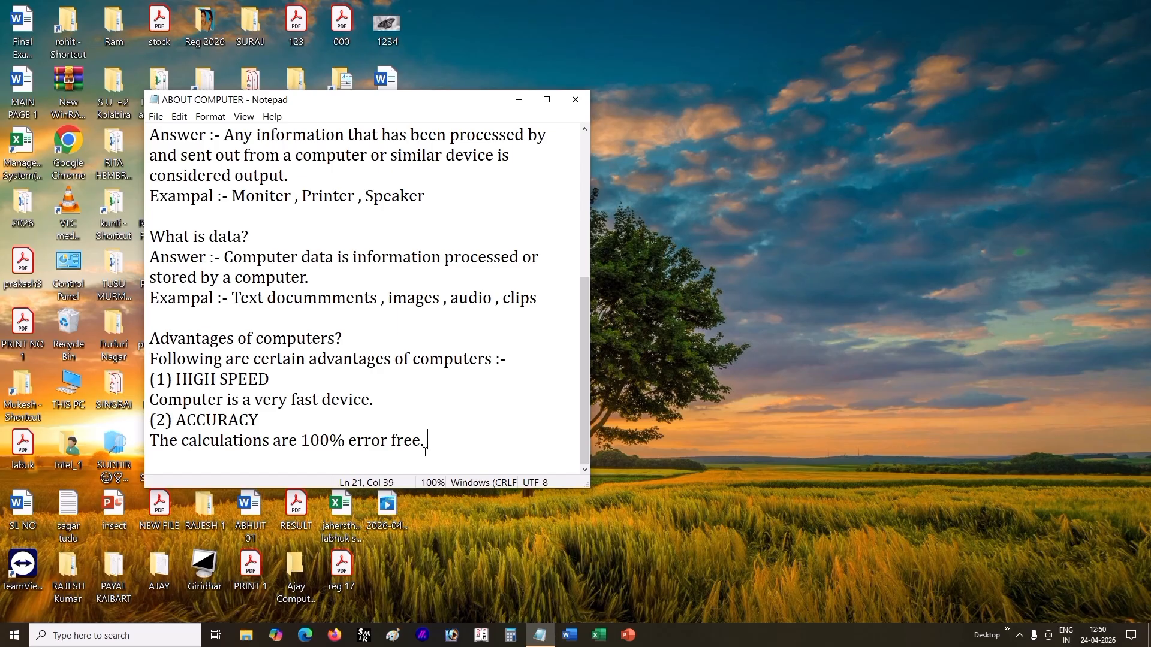
Step: Open the saved ABOUT COMPUTER text file from the student's folder using Notepad's Open command and maximize the window
{"action": "left_click", "coordinate": [156, 118]}
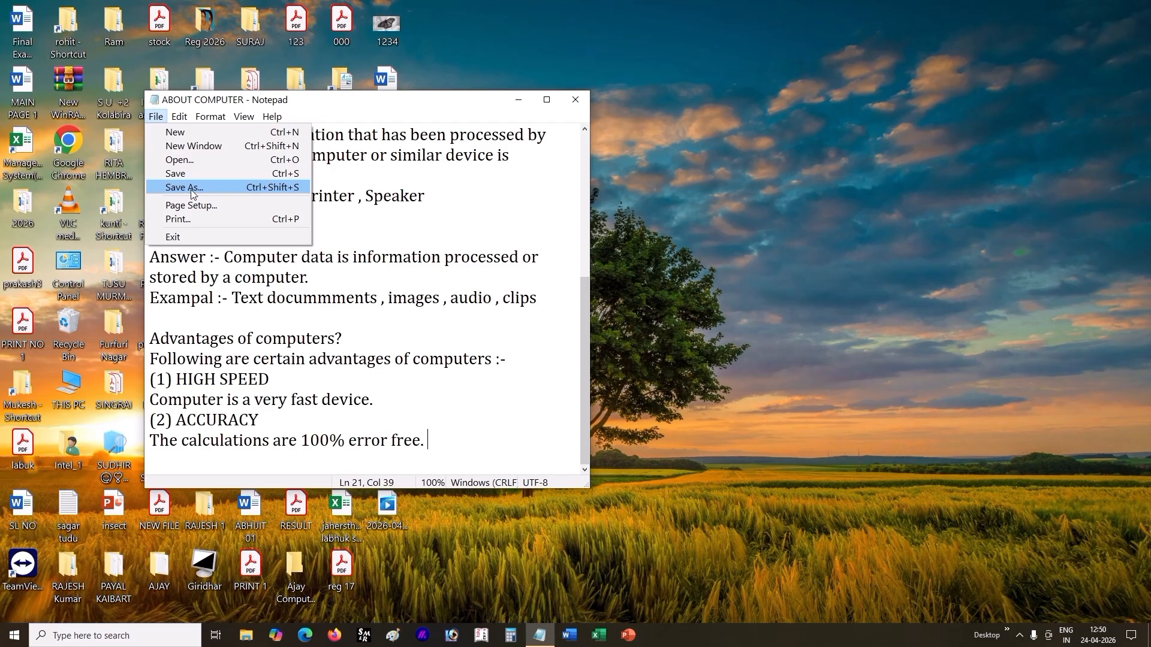
{"action": "left_click", "coordinate": [193, 160]}
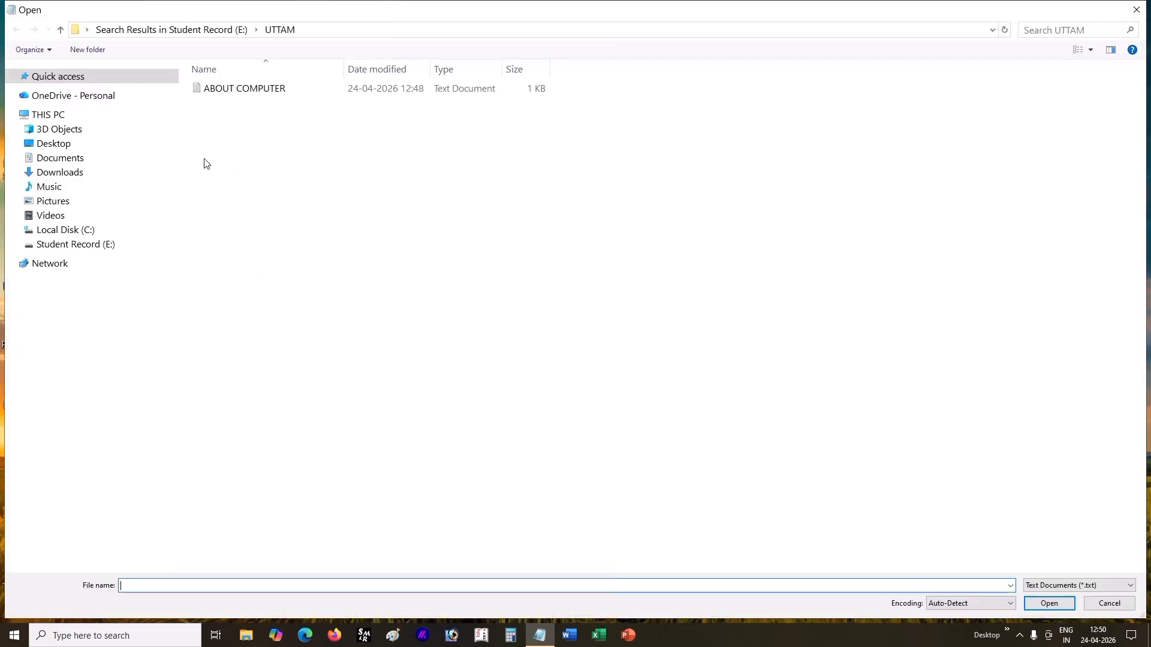
{"action": "left_click", "coordinate": [245, 90]}
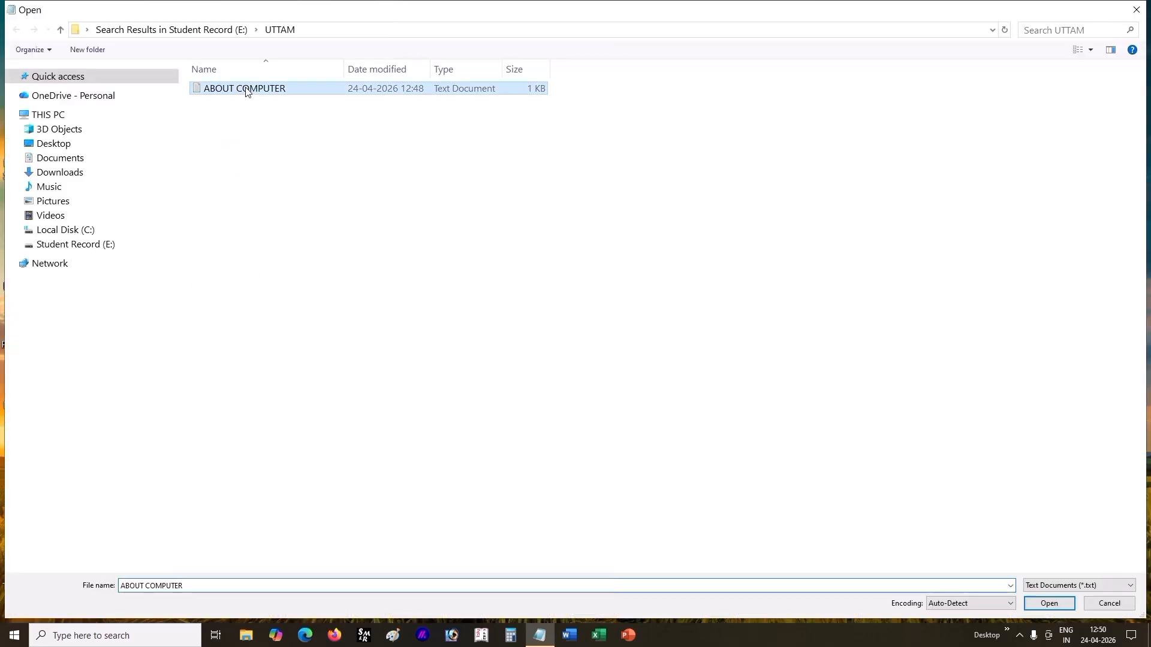
{"action": "double_click", "coordinate": [293, 88]}
{"action": "left_click", "coordinate": [546, 97]}
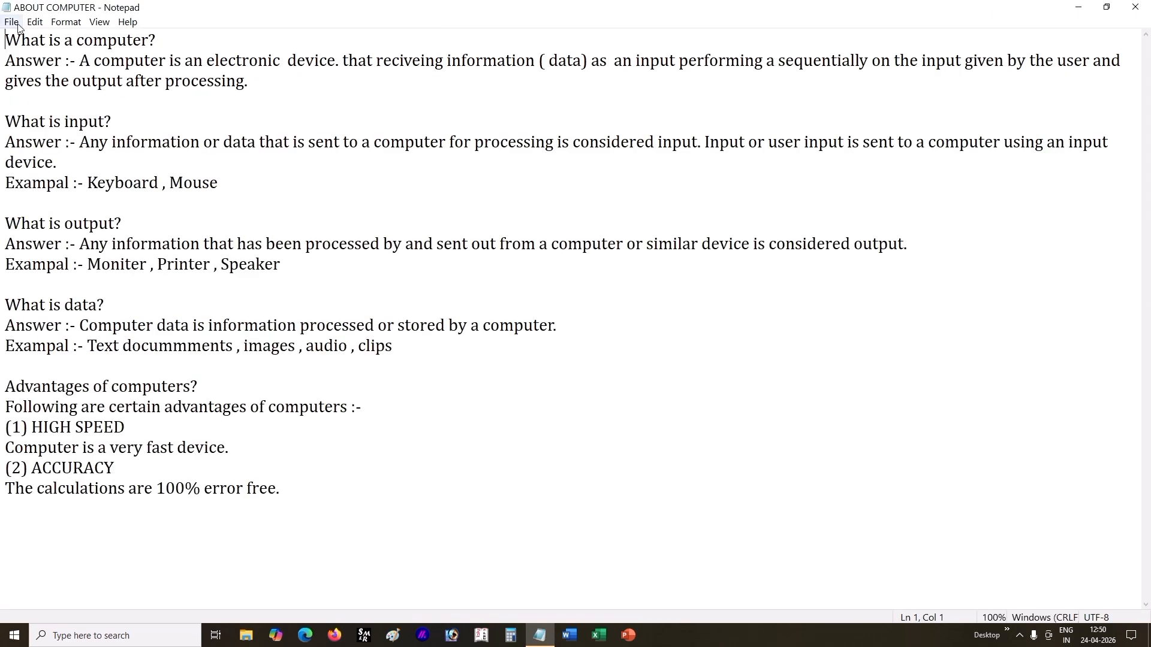
Step: Add the number 8123 two lines below the last sentence of the document
{"action": "left_click", "coordinate": [288, 505]}
{"action": "left_click", "coordinate": [300, 489]}
{"action": "key", "text": "Return"}
{"action": "key", "text": "Return"}
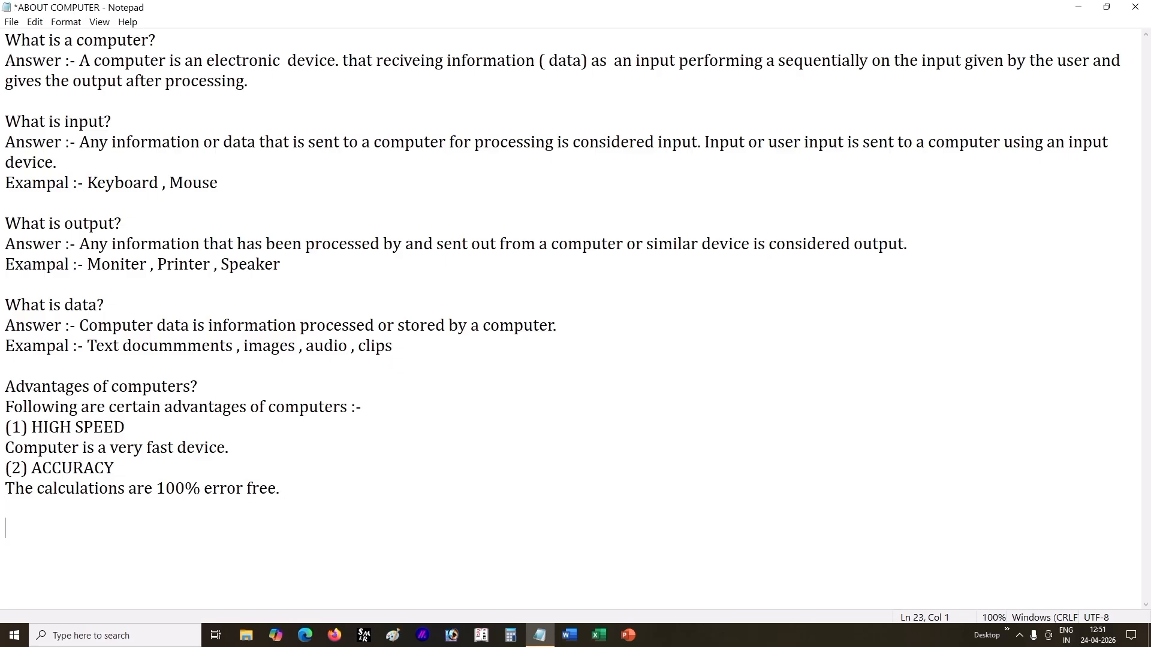
{"action": "type", "text": "8123"}
Step: Highlight the added 8123, the original text above it and the whole document in turn, and clear the selection
{"action": "left_click_drag", "start_coordinate": [120, 530], "coordinate": [1, 533]}
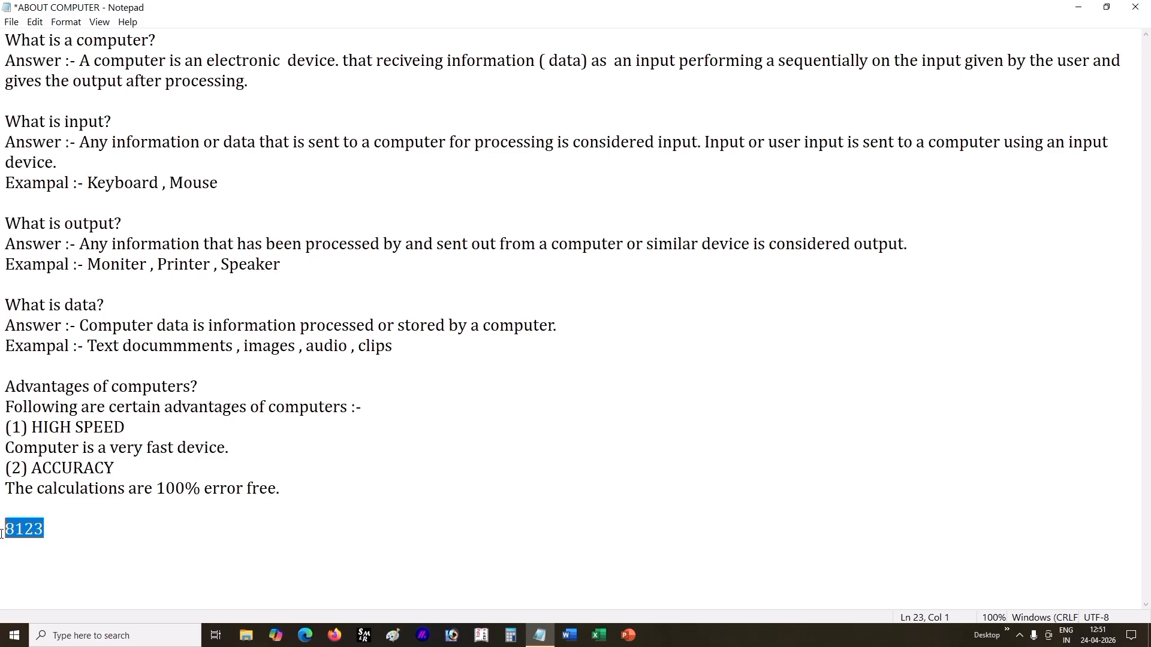
{"action": "left_click", "coordinate": [12, 21]}
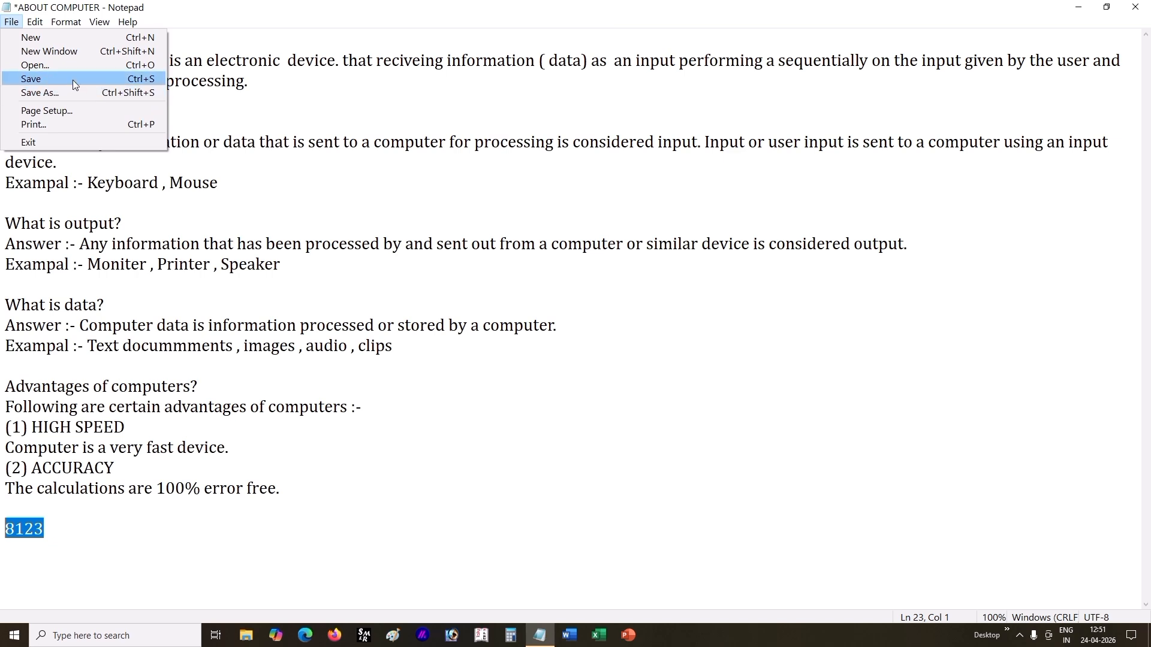
{"action": "mouse_move", "coordinate": [60, 21]}
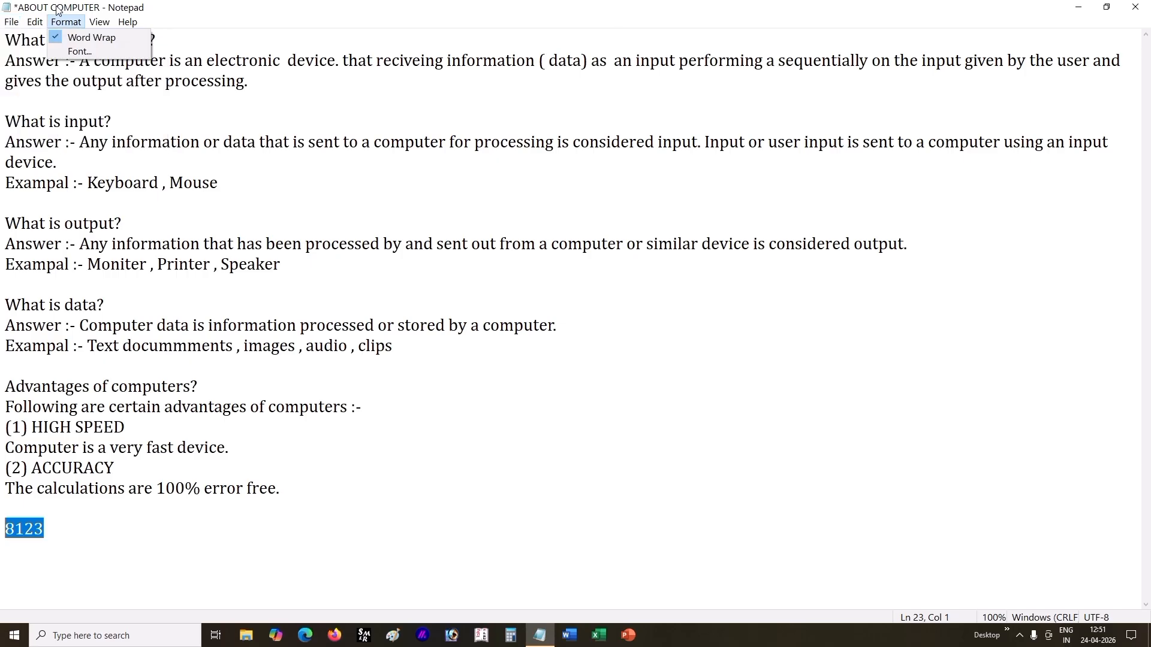
{"action": "left_click", "coordinate": [202, 489]}
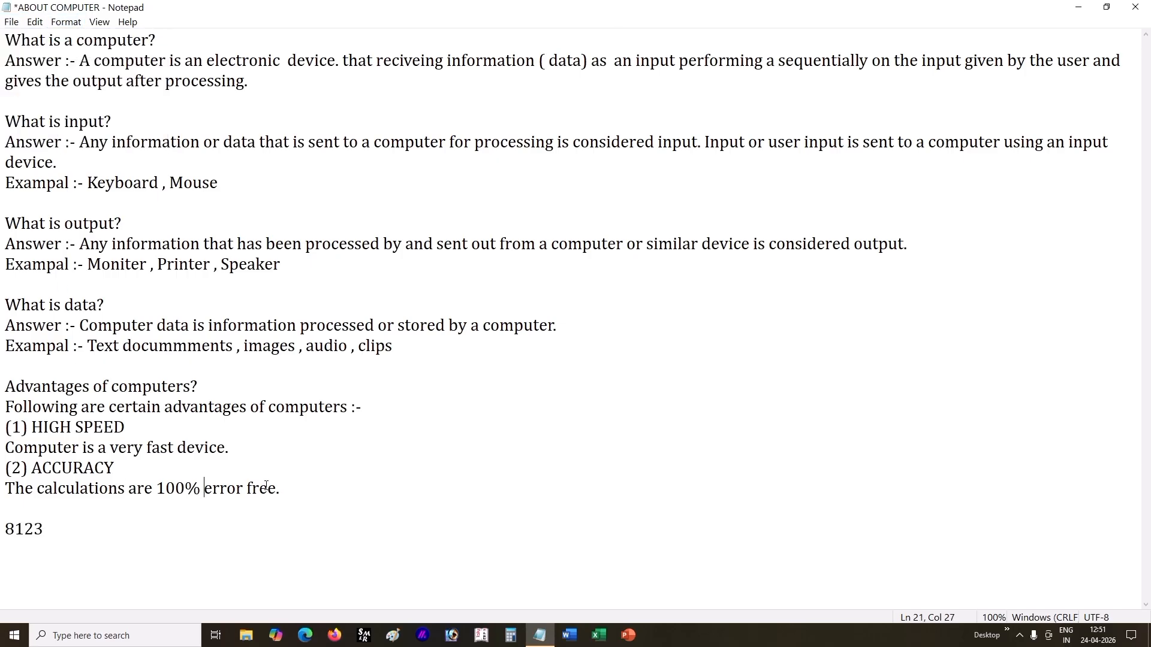
{"action": "left_click_drag", "start_coordinate": [282, 488], "coordinate": [7, 36]}
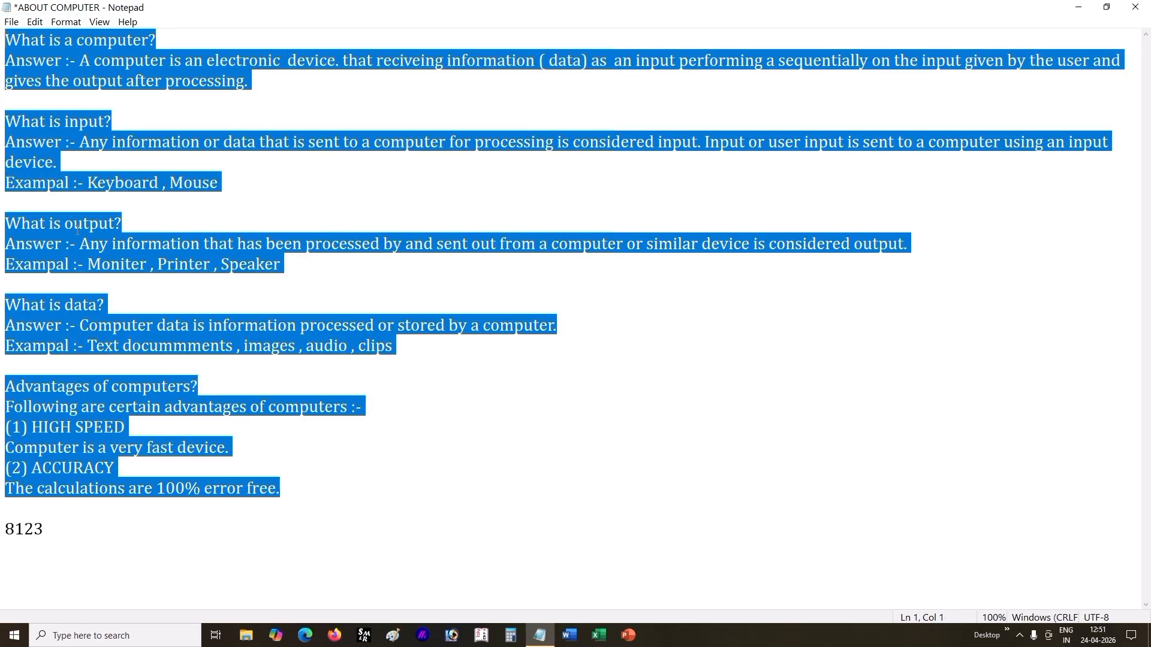
{"action": "left_click_drag", "start_coordinate": [52, 540], "coordinate": [3, 10]}
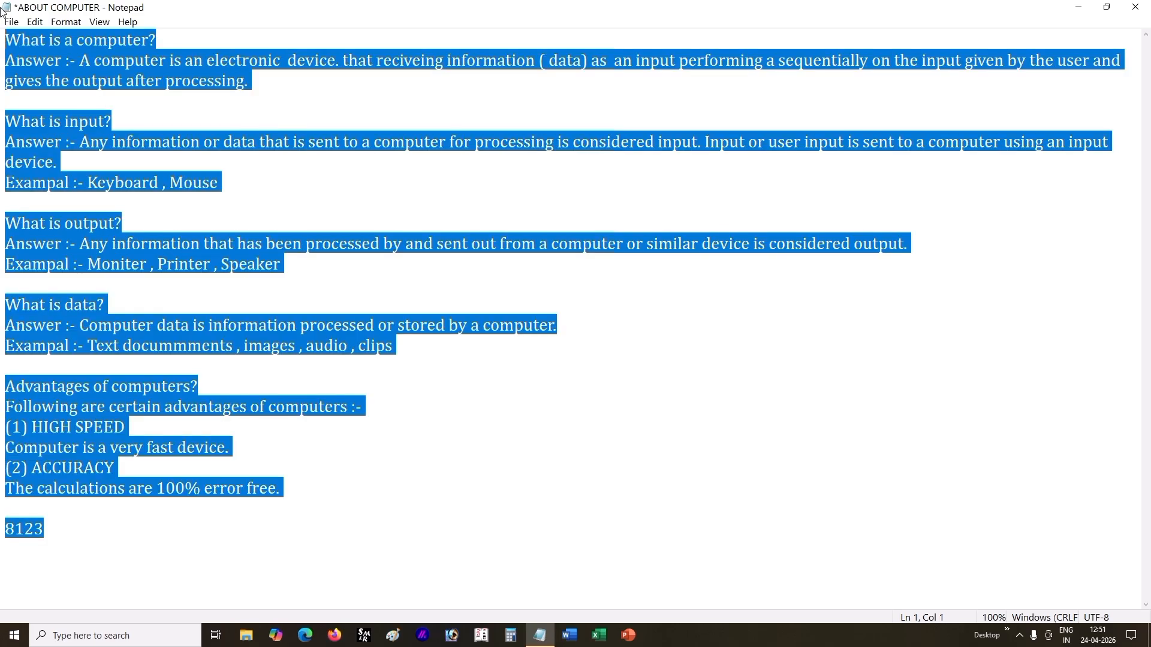
{"action": "left_click", "coordinate": [84, 84]}
Step: Start Save As for the edited document, try the existing name ABOUT COMPUTER and decline to replace that file
{"action": "left_click", "coordinate": [12, 22]}
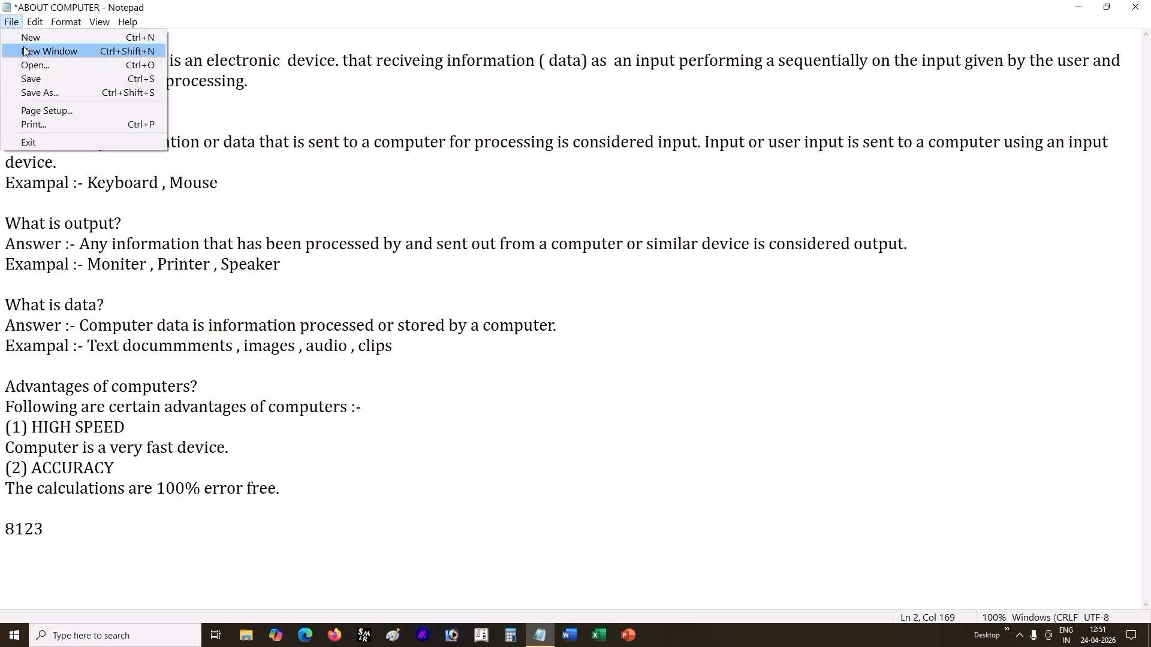
{"action": "left_click", "coordinate": [63, 92]}
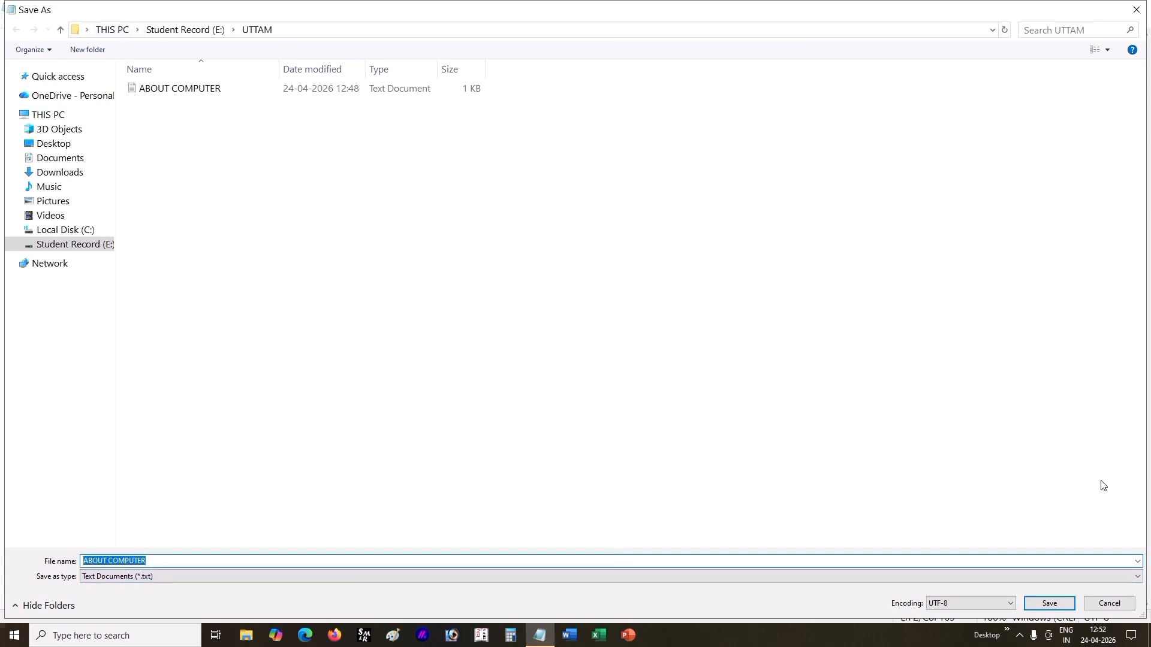
{"action": "left_click", "coordinate": [1051, 603]}
{"action": "left_click_drag", "start_coordinate": [572, 257], "coordinate": [432, 267]}
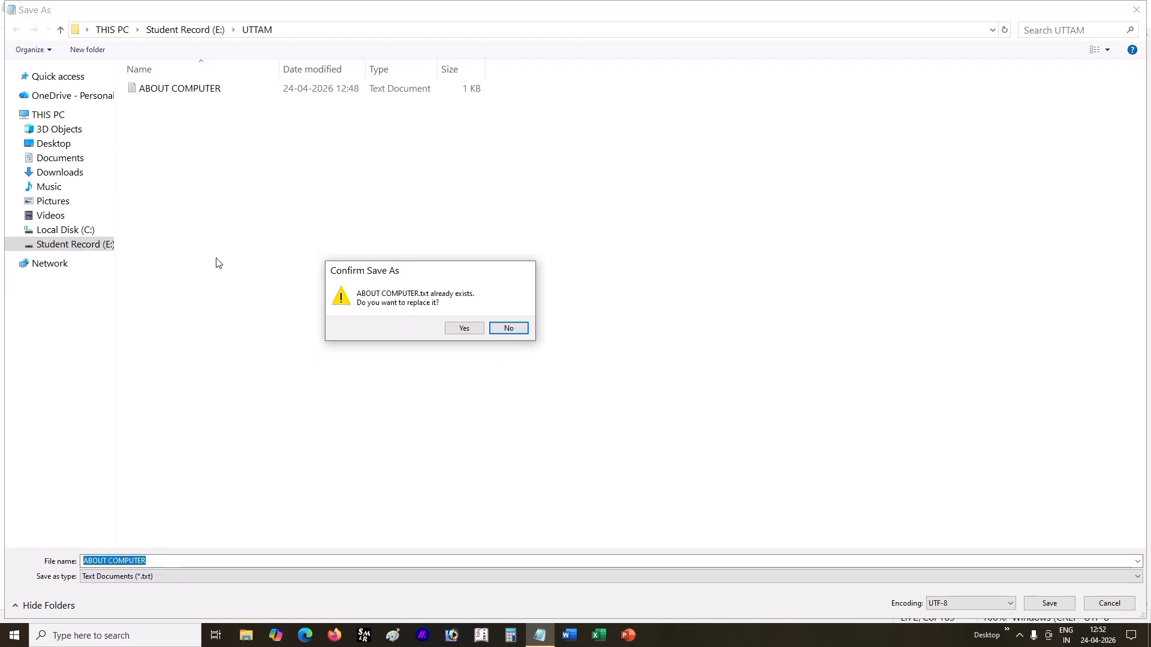
{"action": "left_click", "coordinate": [509, 328]}
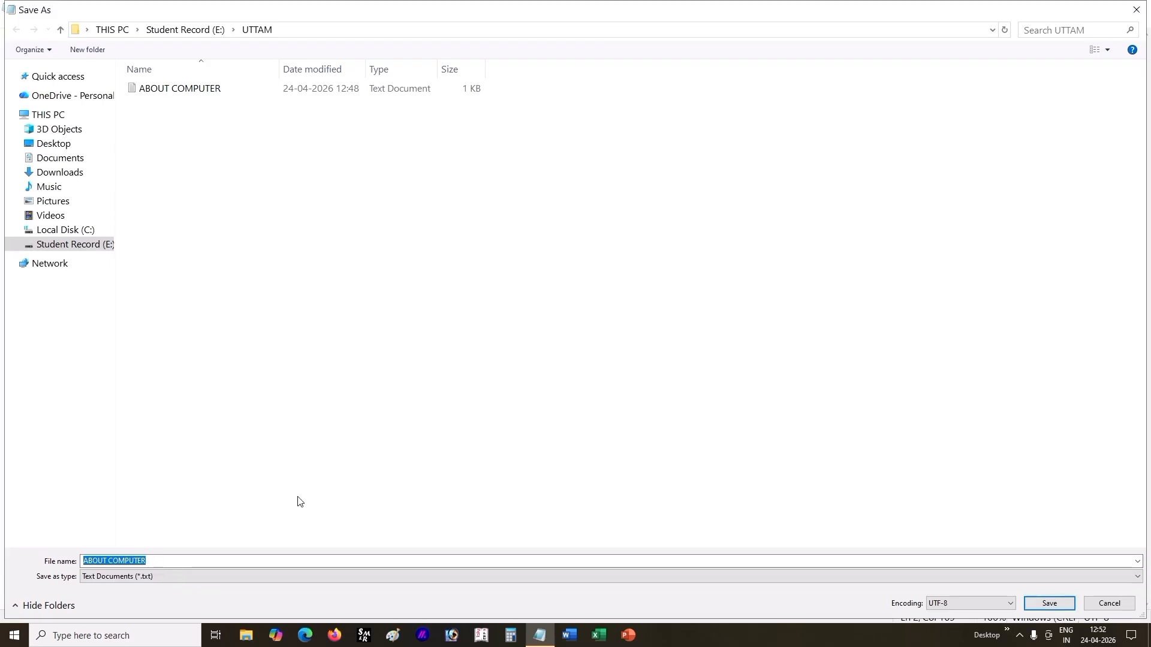
Step: Save the edited document as a separate file named ABOUT COMPUTER 1 in the same folder
{"action": "double_click", "coordinate": [160, 557]}
{"action": "left_click", "coordinate": [160, 557]}
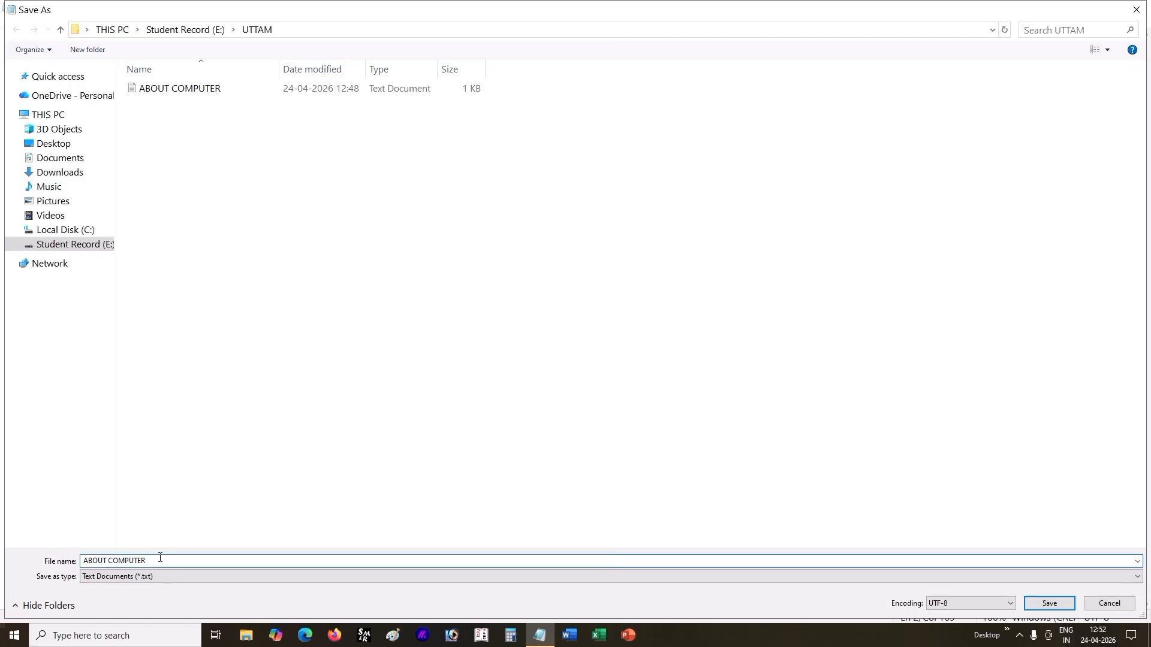
{"action": "type", "text": "1"}
{"action": "left_click", "coordinate": [1049, 603]}
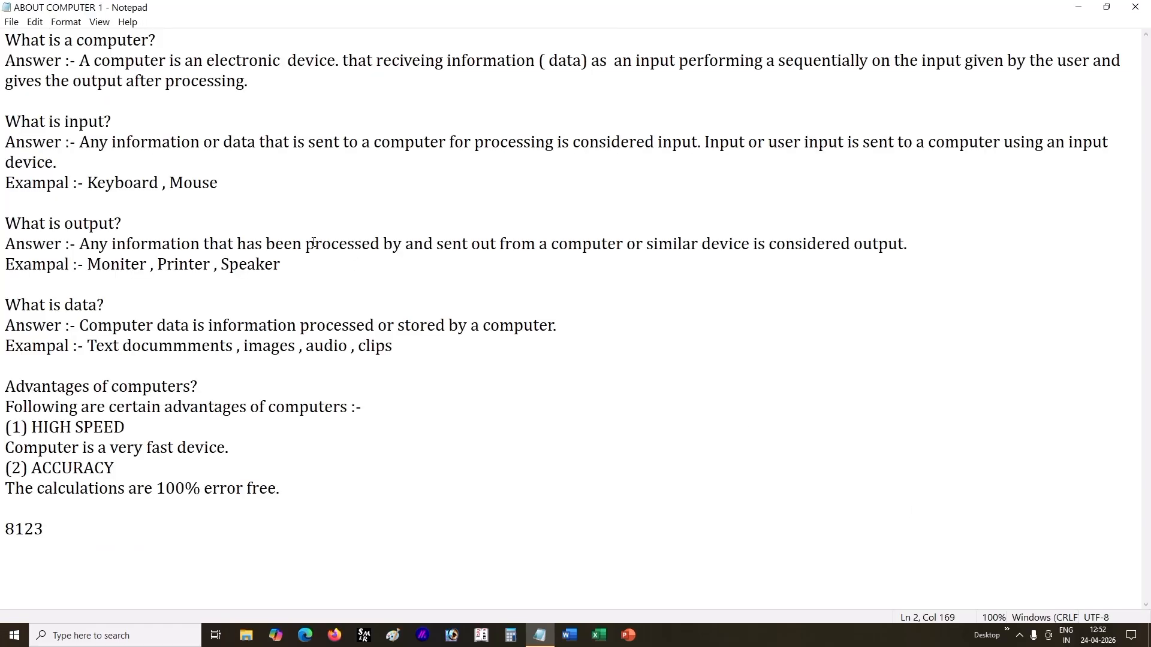
Step: Compare the two saved files in the Open dialog, open ABOUT COMPUTER 1 and highlight its last line, 8123
{"action": "left_click", "coordinate": [11, 22]}
{"action": "left_click", "coordinate": [41, 66]}
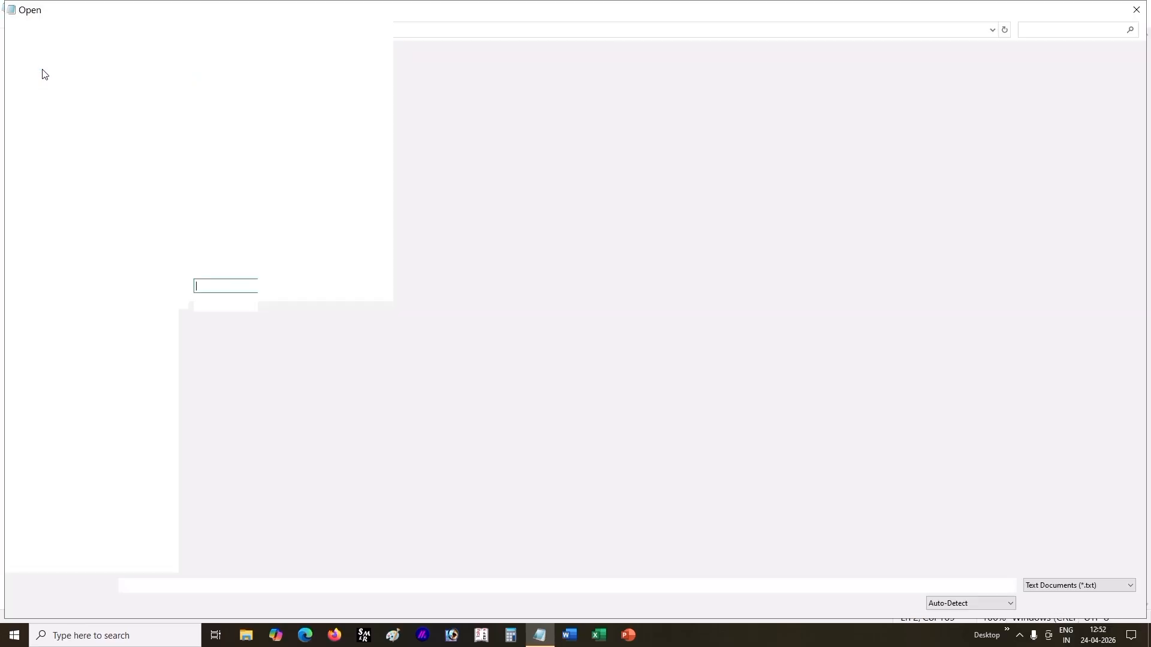
{"action": "left_click", "coordinate": [303, 102]}
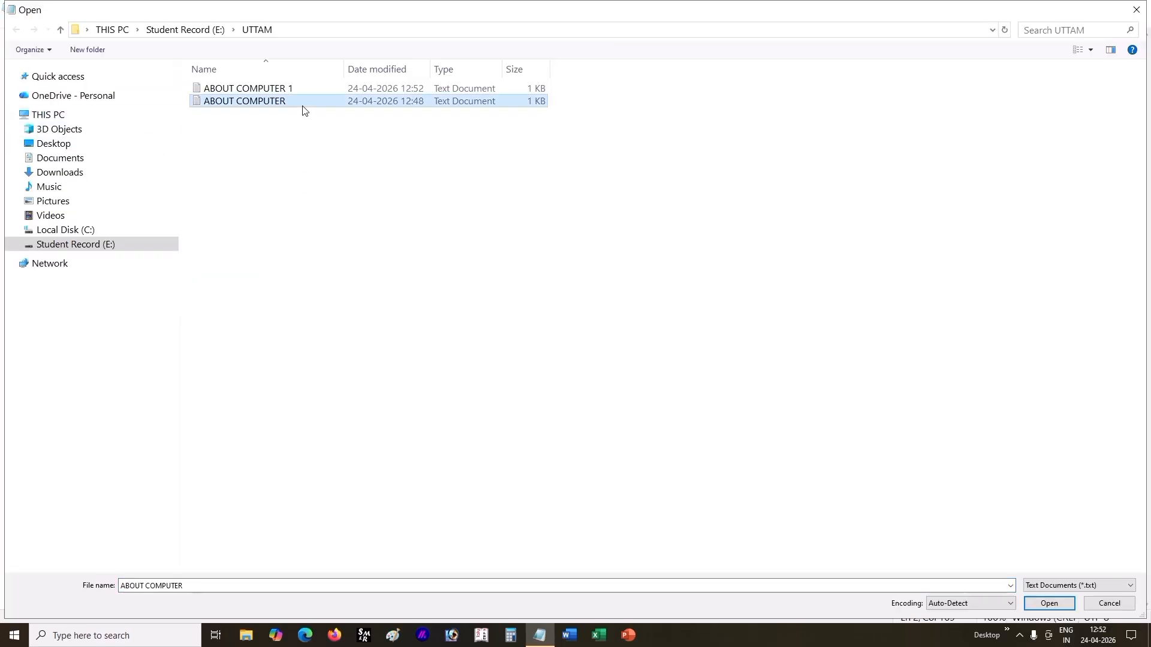
{"action": "left_click", "coordinate": [303, 91]}
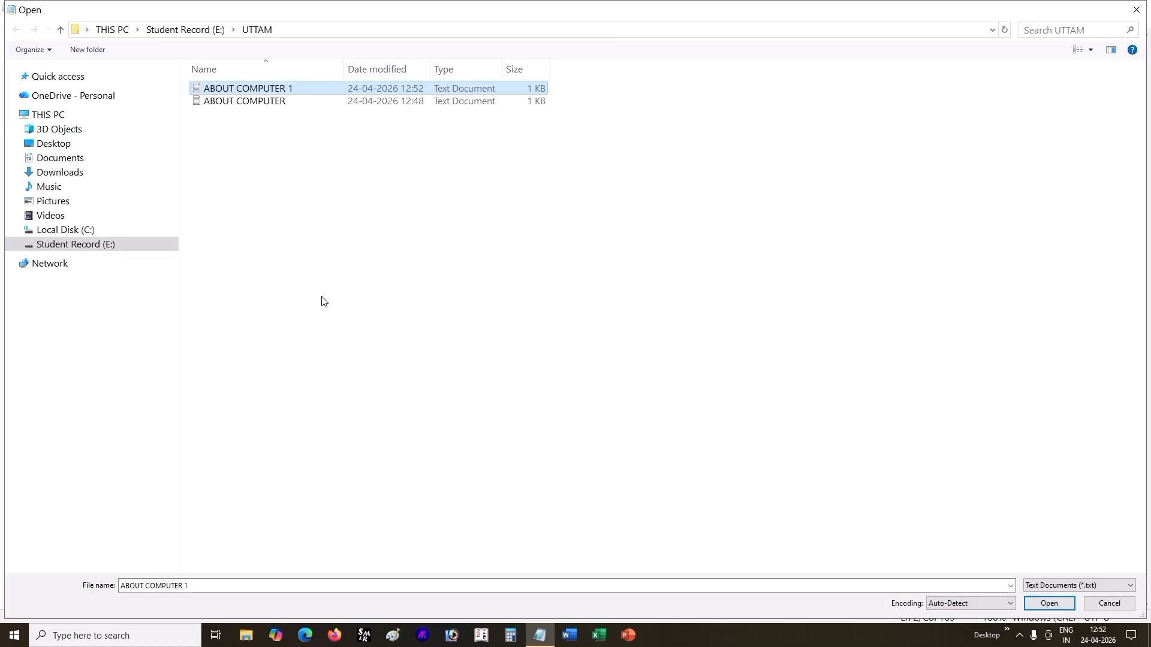
{"action": "left_click", "coordinate": [295, 102]}
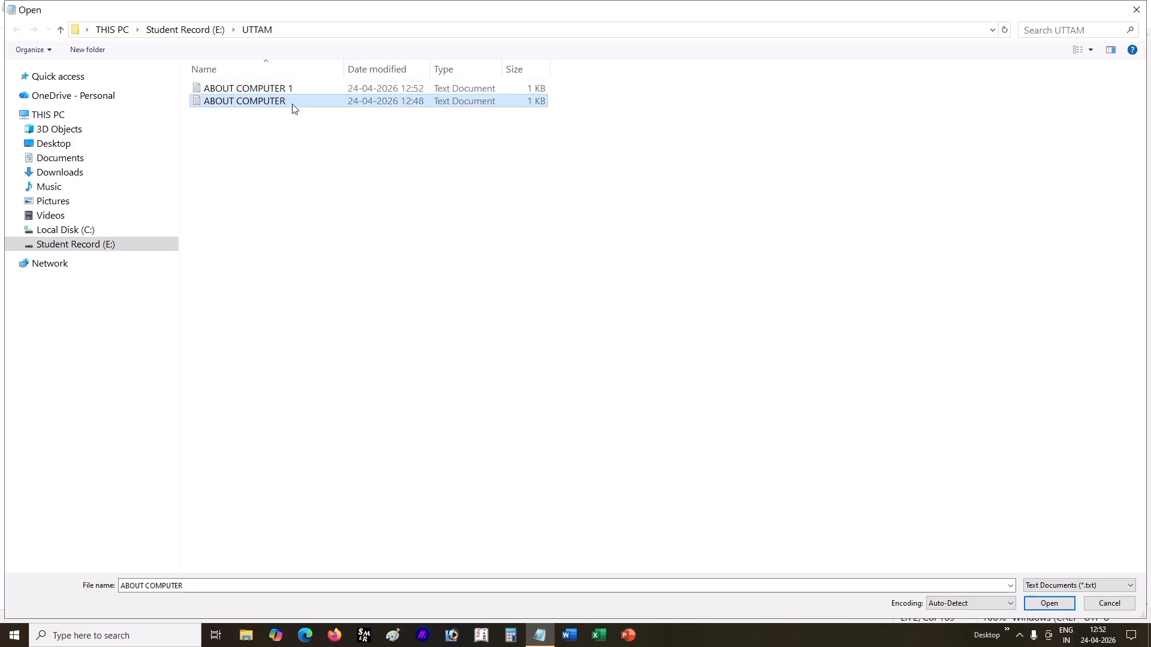
{"action": "left_click", "coordinate": [296, 94]}
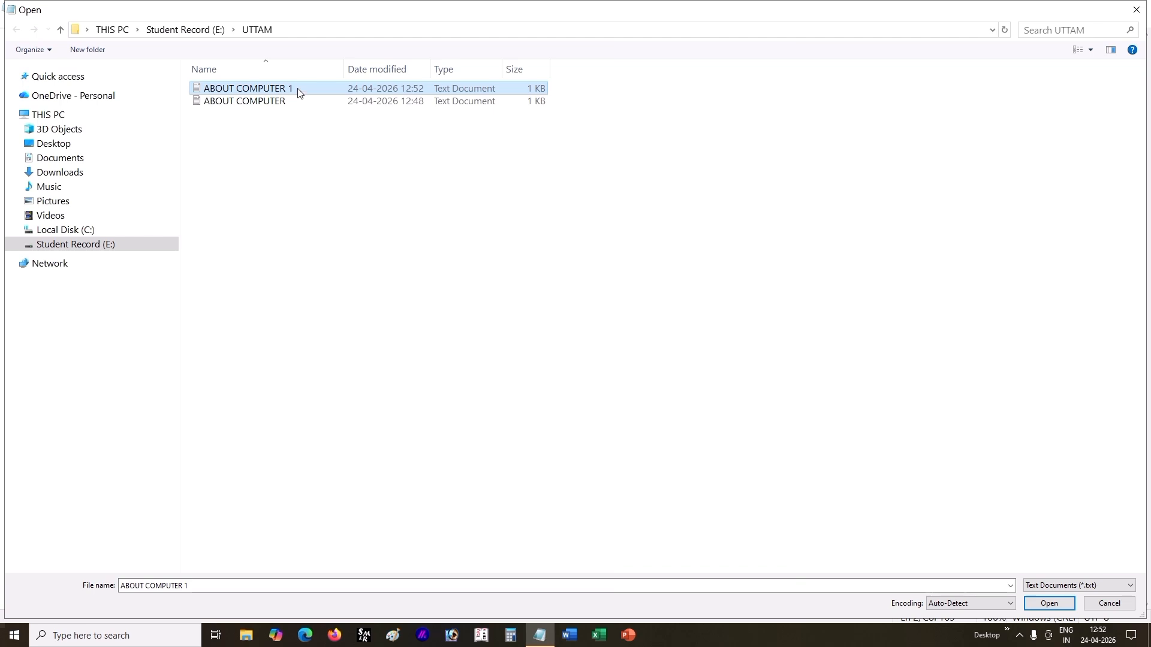
{"action": "double_click", "coordinate": [296, 91]}
{"action": "double_click", "coordinate": [48, 535]}
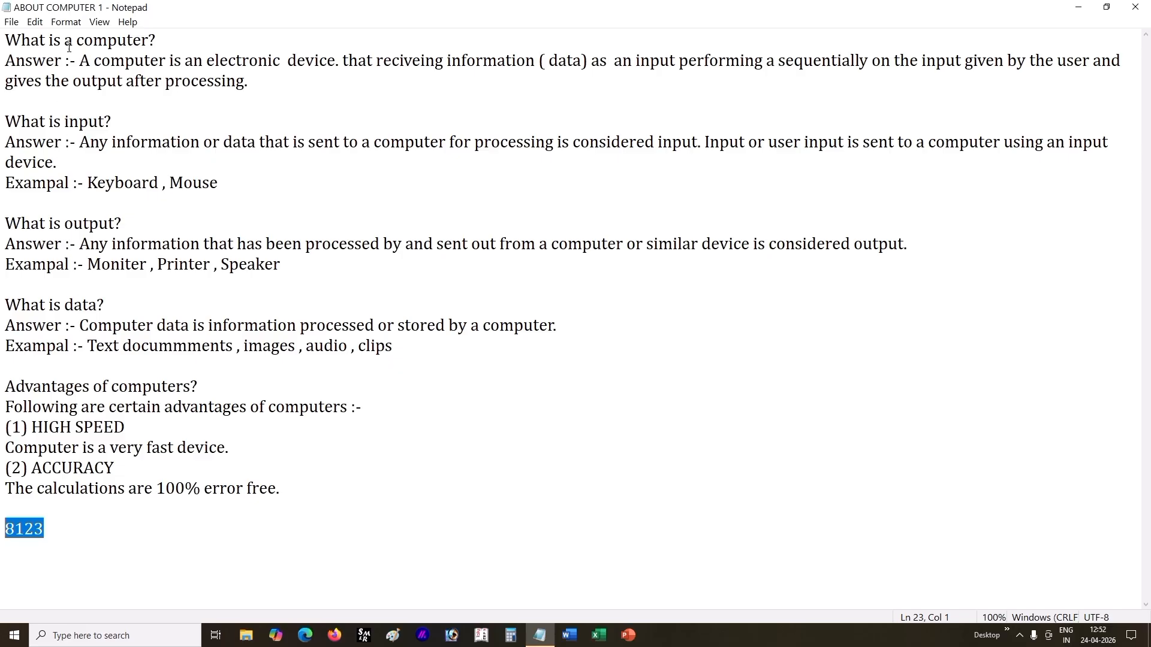
Step: Open the original ABOUT COMPUTER file and place the cursor after the heading "Advantages of computers?"
{"action": "left_click", "coordinate": [11, 22]}
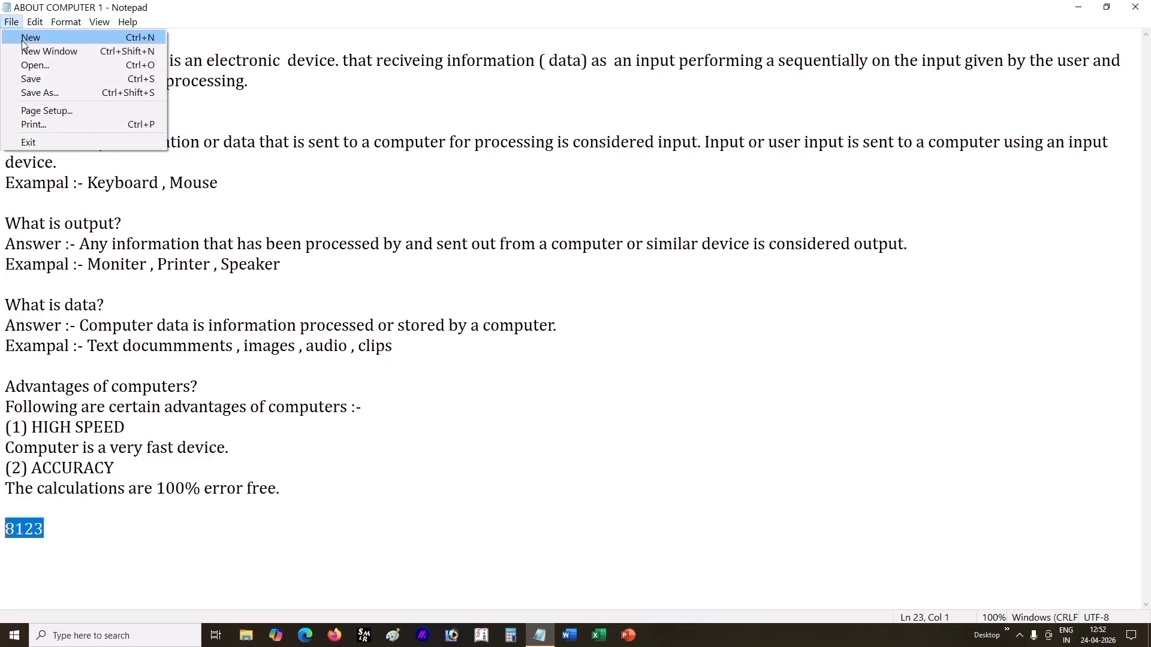
{"action": "left_click", "coordinate": [34, 64]}
{"action": "left_click", "coordinate": [300, 103]}
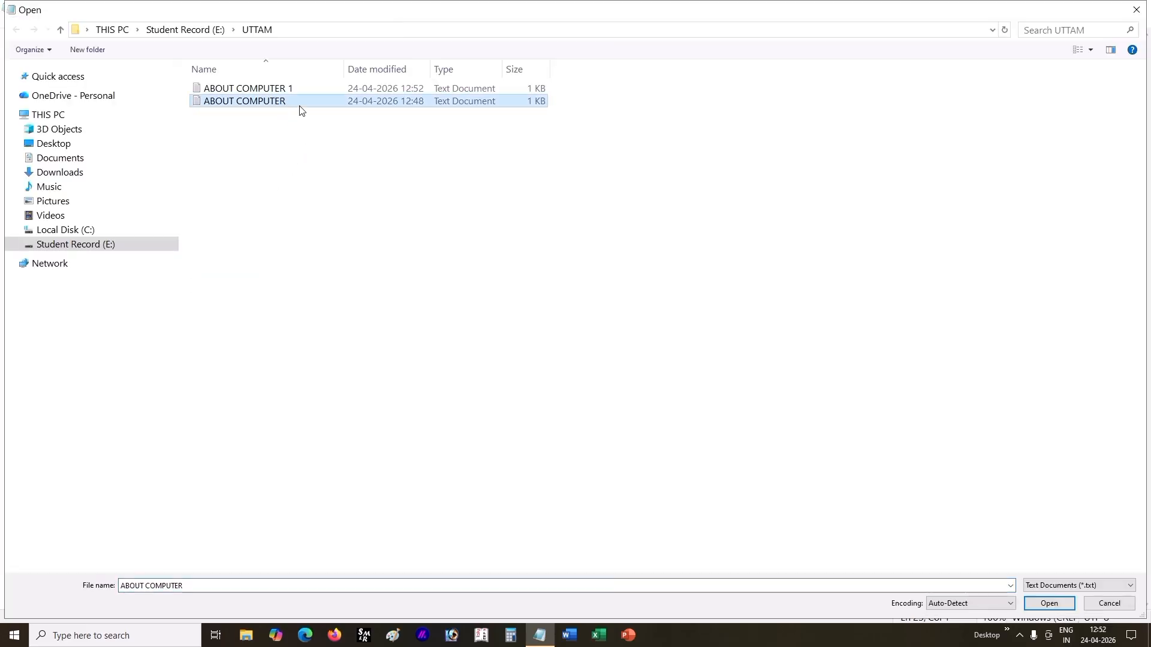
{"action": "double_click", "coordinate": [301, 105]}
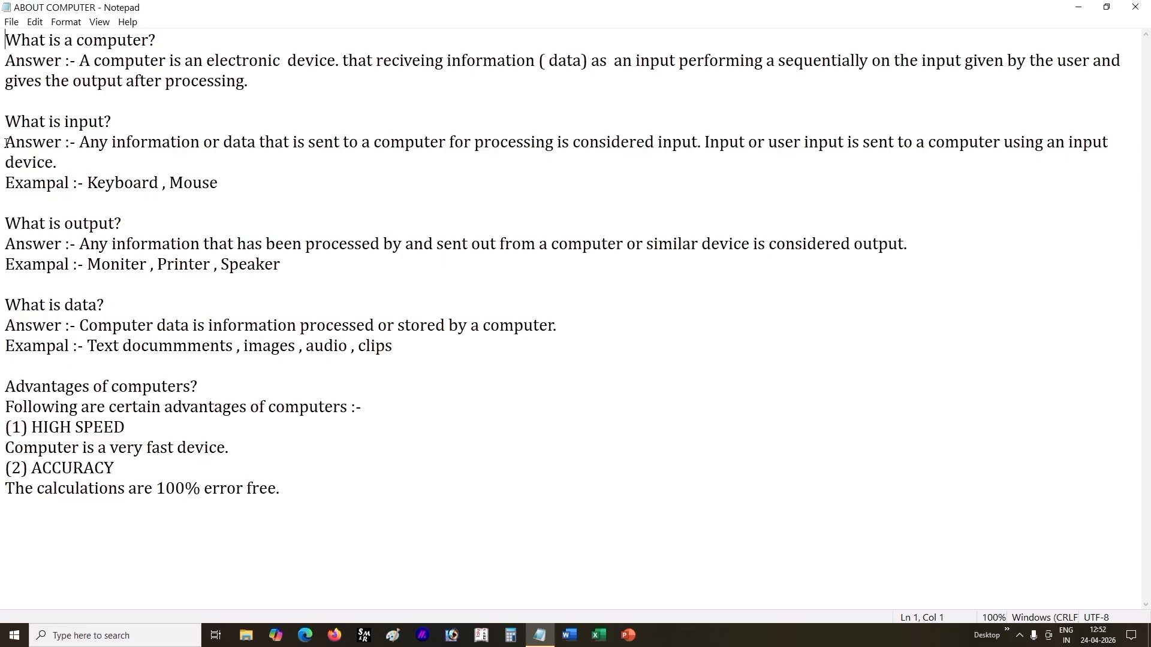
{"action": "left_click", "coordinate": [11, 22]}
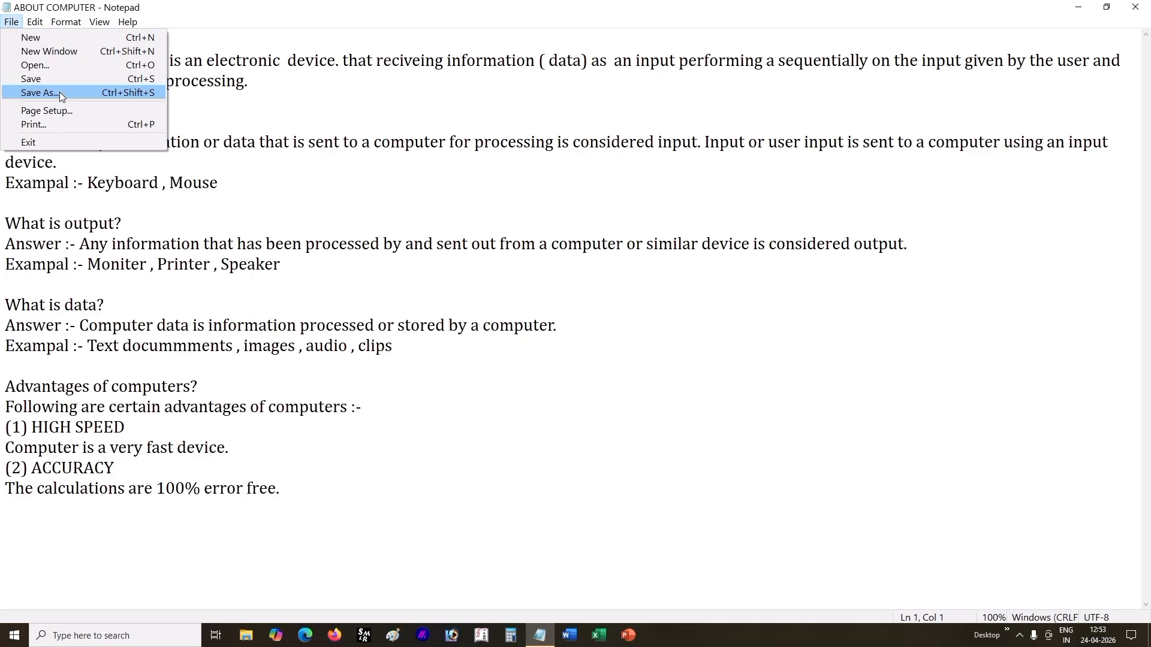
{"action": "left_click", "coordinate": [280, 381]}
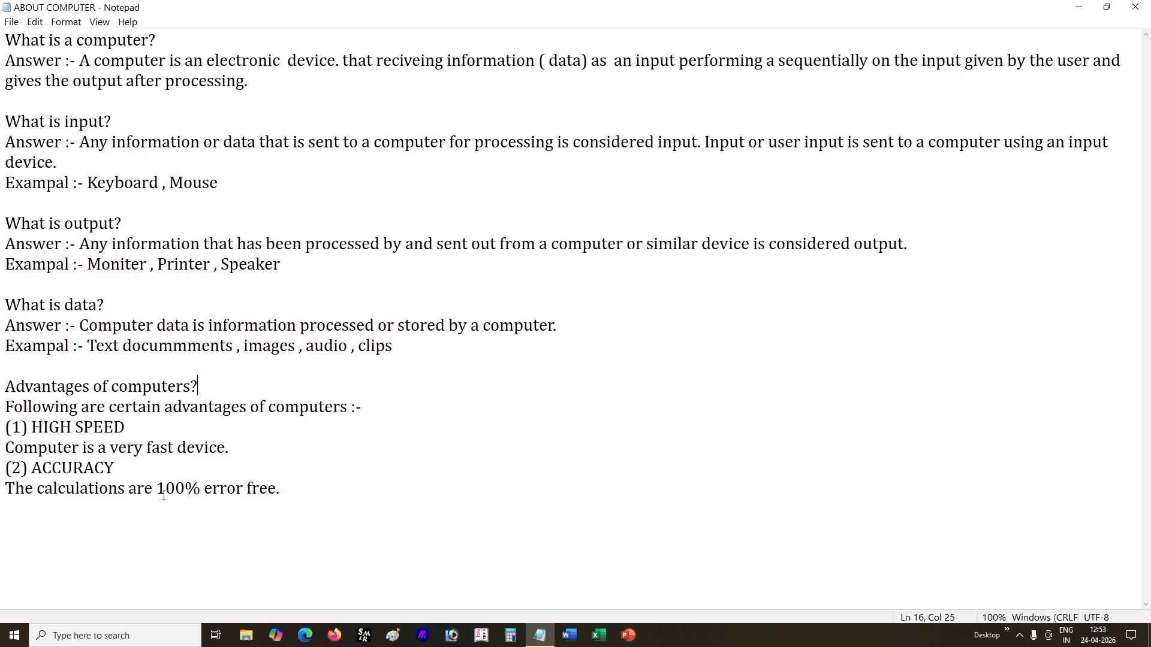
Step: Open Page Setup for the ABOUT COMPUTER document and set the paper size to A4
{"action": "left_click", "coordinate": [11, 22]}
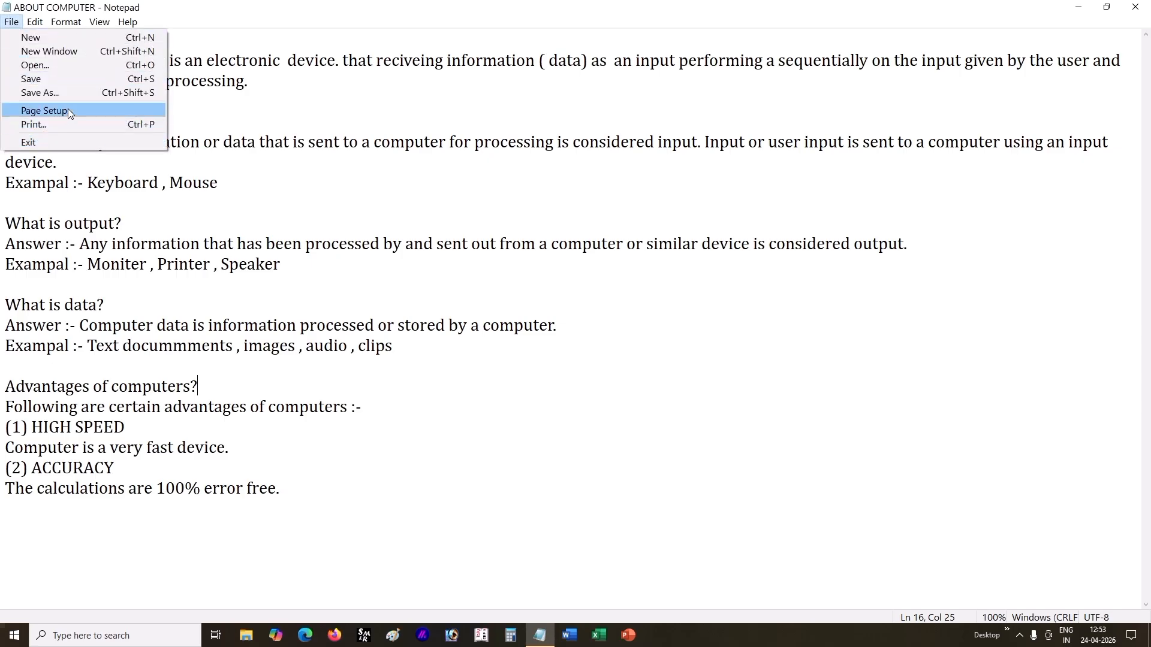
{"action": "left_click", "coordinate": [92, 109]}
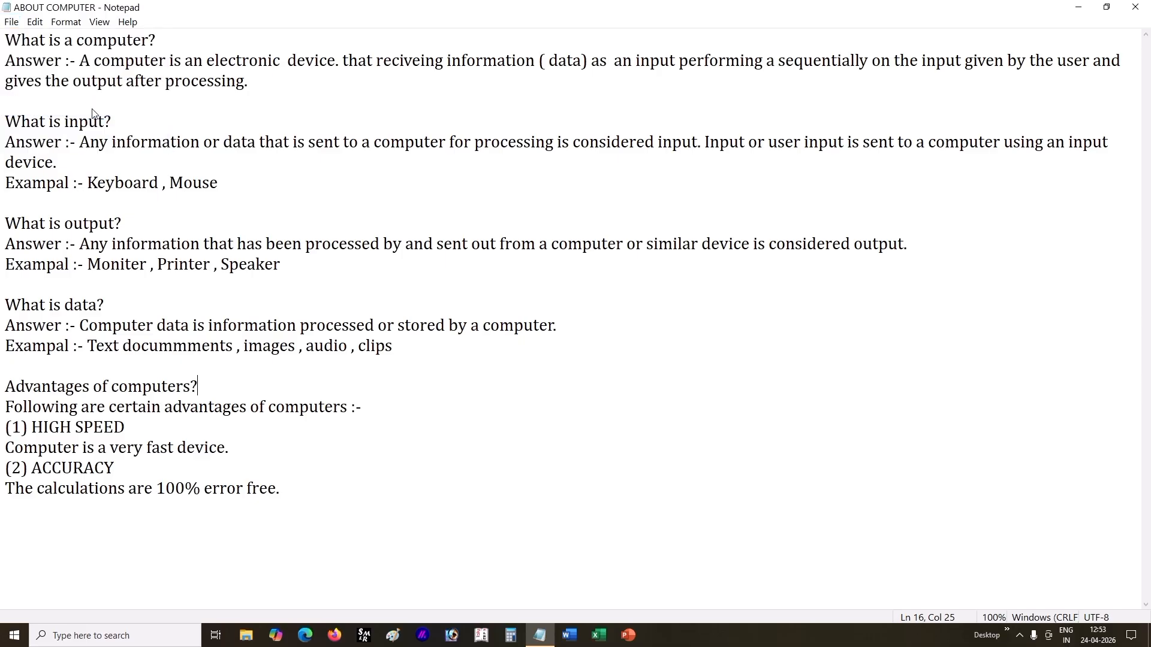
{"action": "left_click_drag", "start_coordinate": [179, 52], "coordinate": [609, 295]}
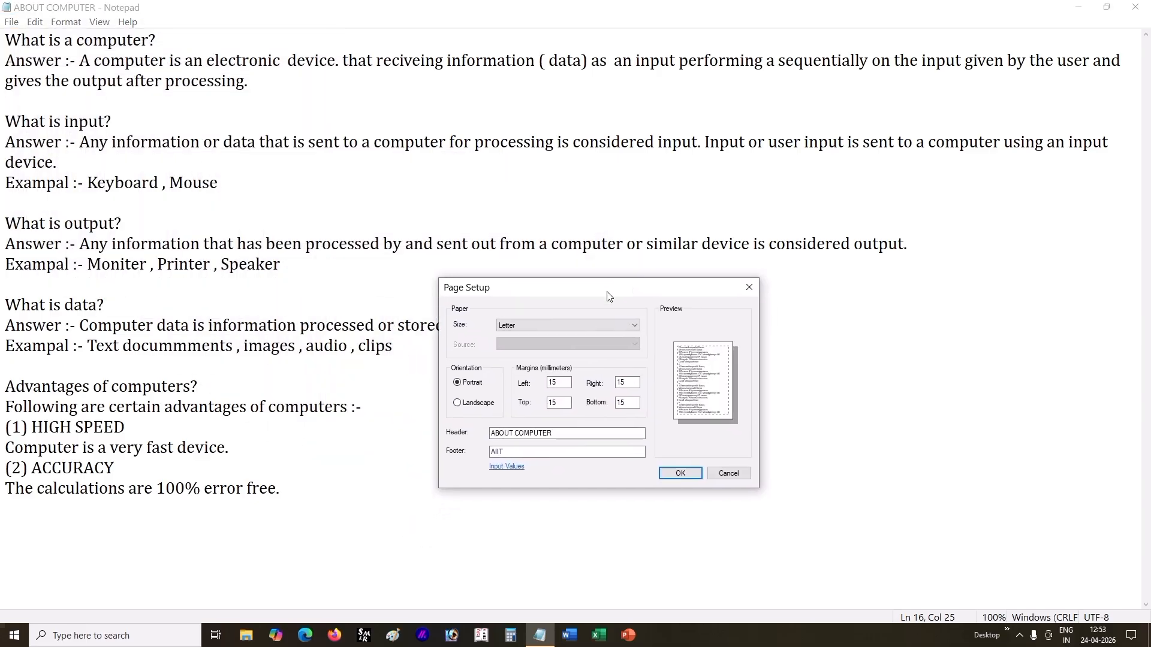
{"action": "left_click", "coordinate": [524, 326]}
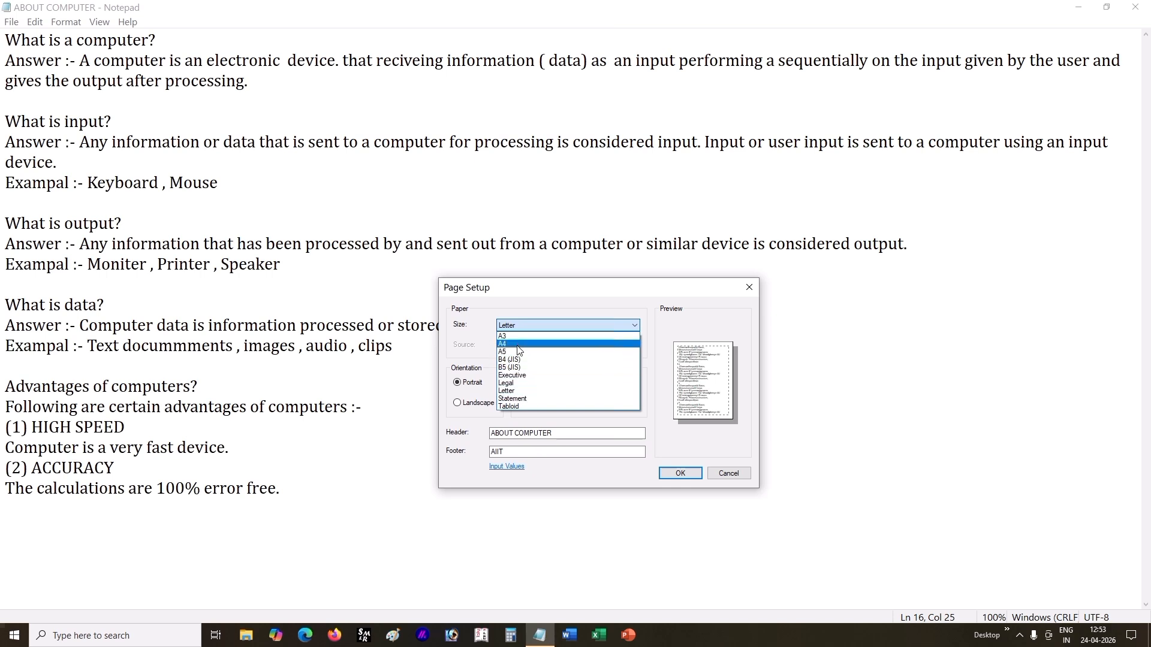
{"action": "left_click", "coordinate": [517, 344]}
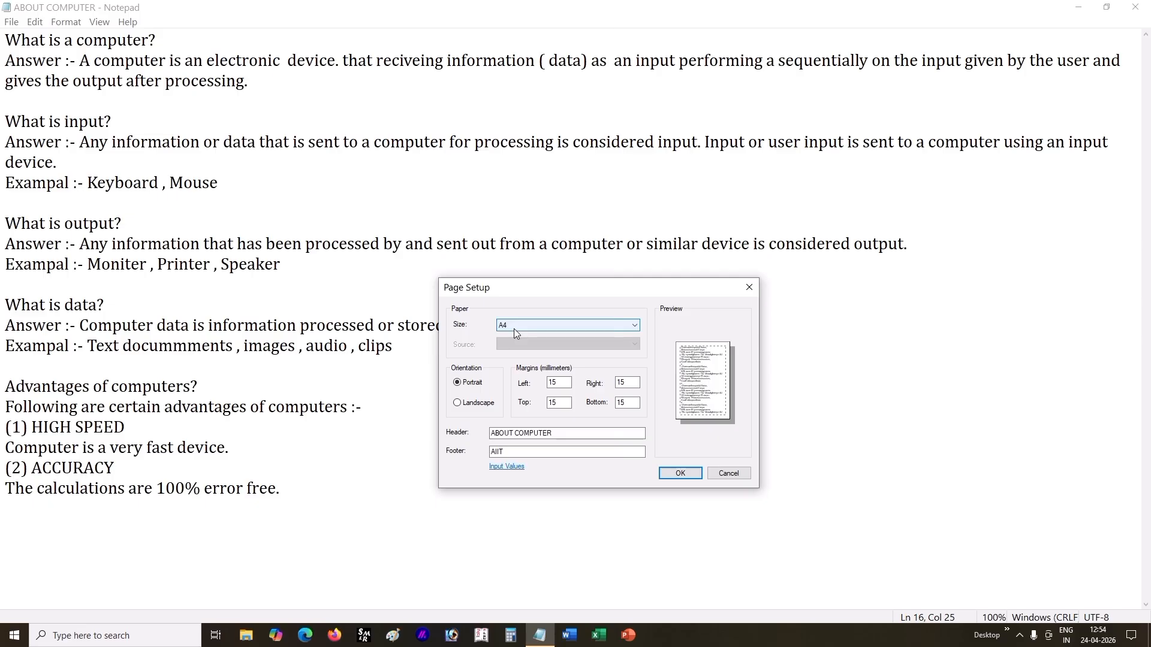
Step: Try the A3, Statement, Legal and B5 (JIS) paper sizes and set the size back to A4
{"action": "left_click", "coordinate": [516, 326]}
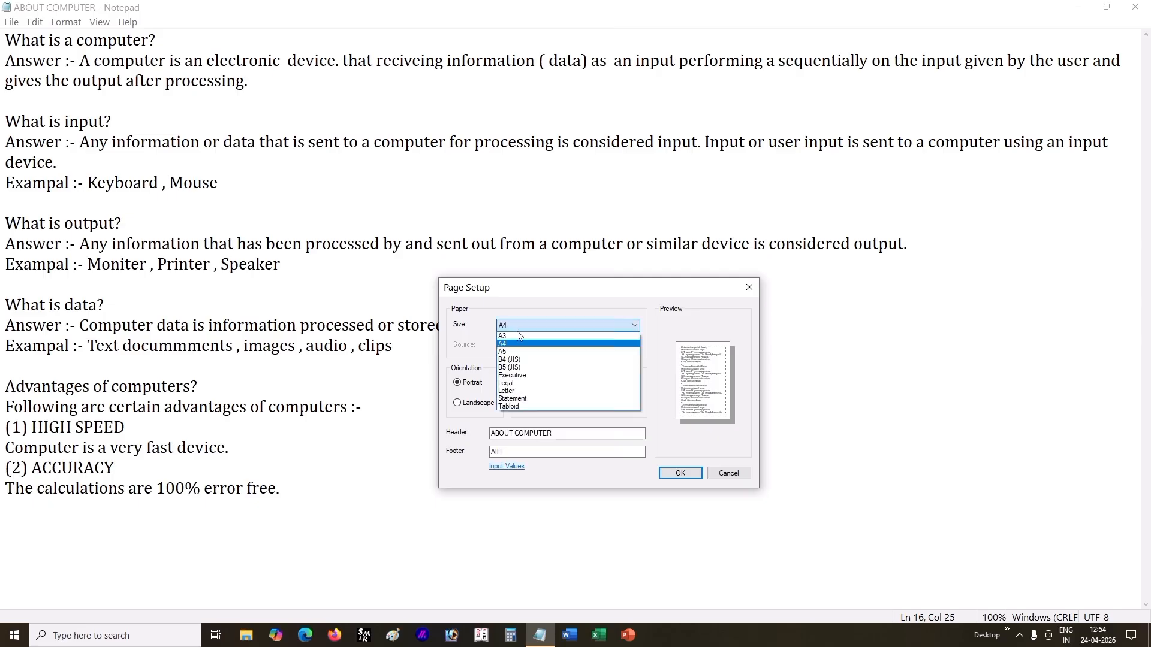
{"action": "left_click", "coordinate": [518, 337]}
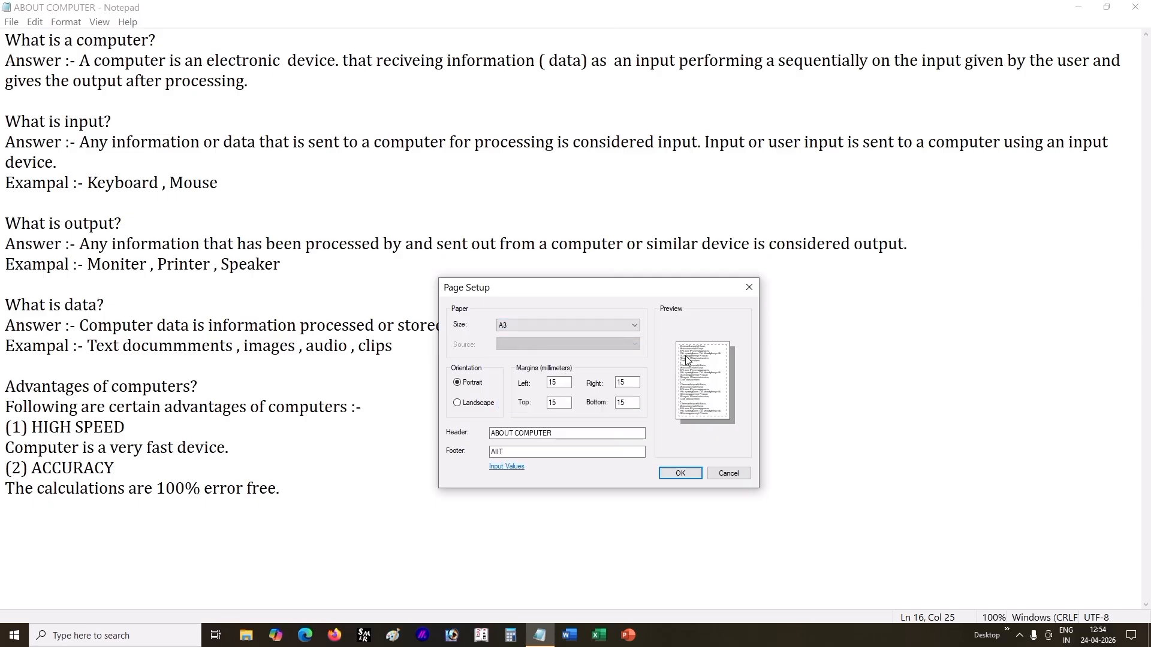
{"action": "left_click", "coordinate": [542, 325]}
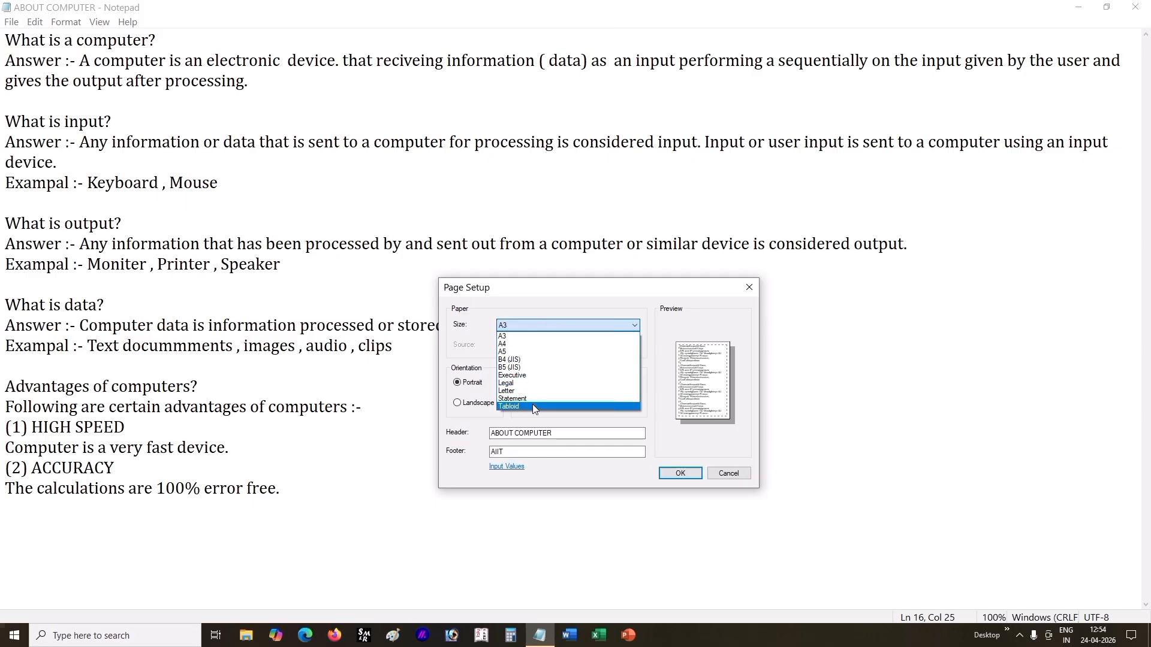
{"action": "left_click", "coordinate": [531, 399]}
{"action": "left_click", "coordinate": [570, 326]}
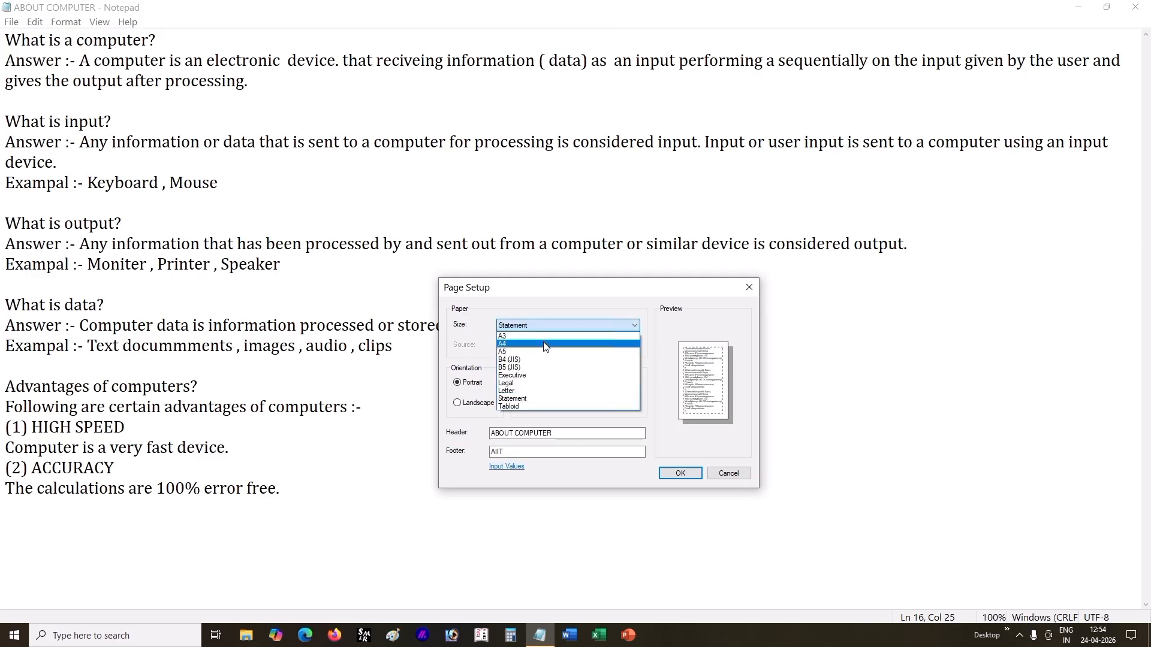
{"action": "left_click", "coordinate": [528, 383]}
{"action": "left_click", "coordinate": [556, 326]}
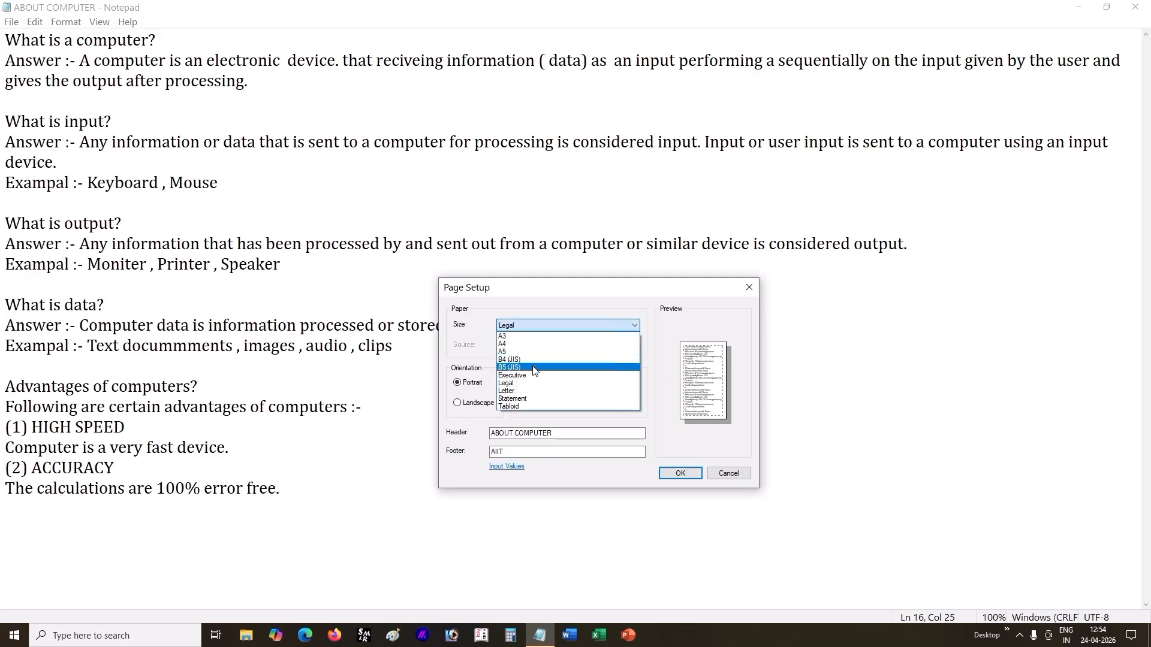
{"action": "left_click", "coordinate": [534, 367]}
{"action": "left_click", "coordinate": [567, 328]}
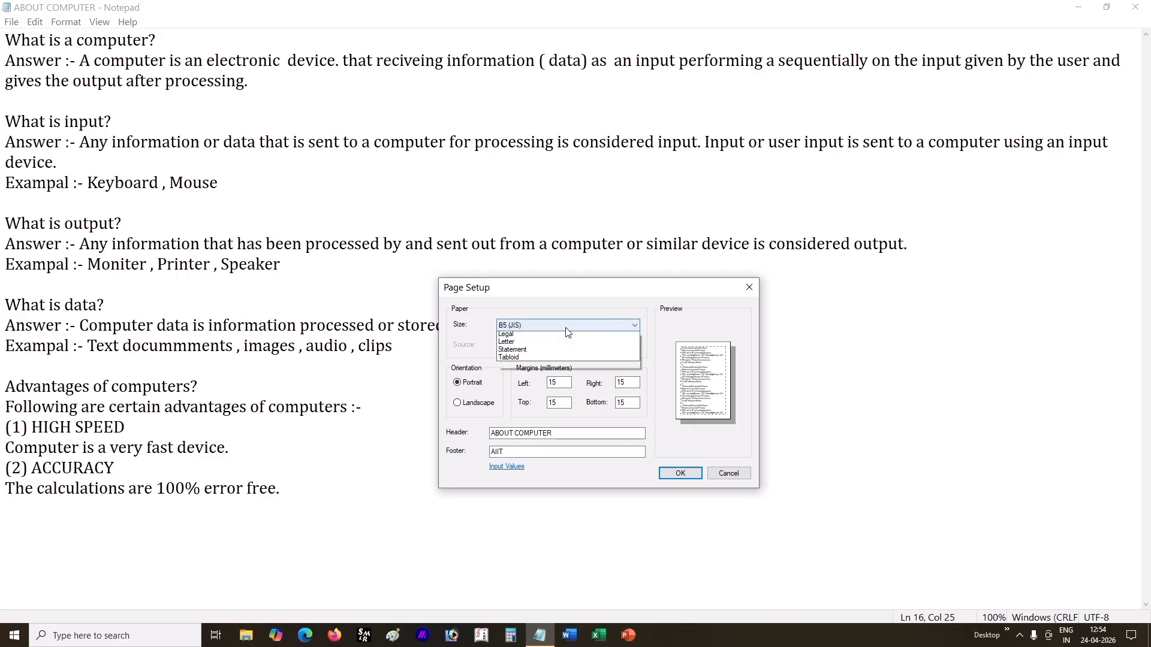
{"action": "left_click", "coordinate": [566, 341]}
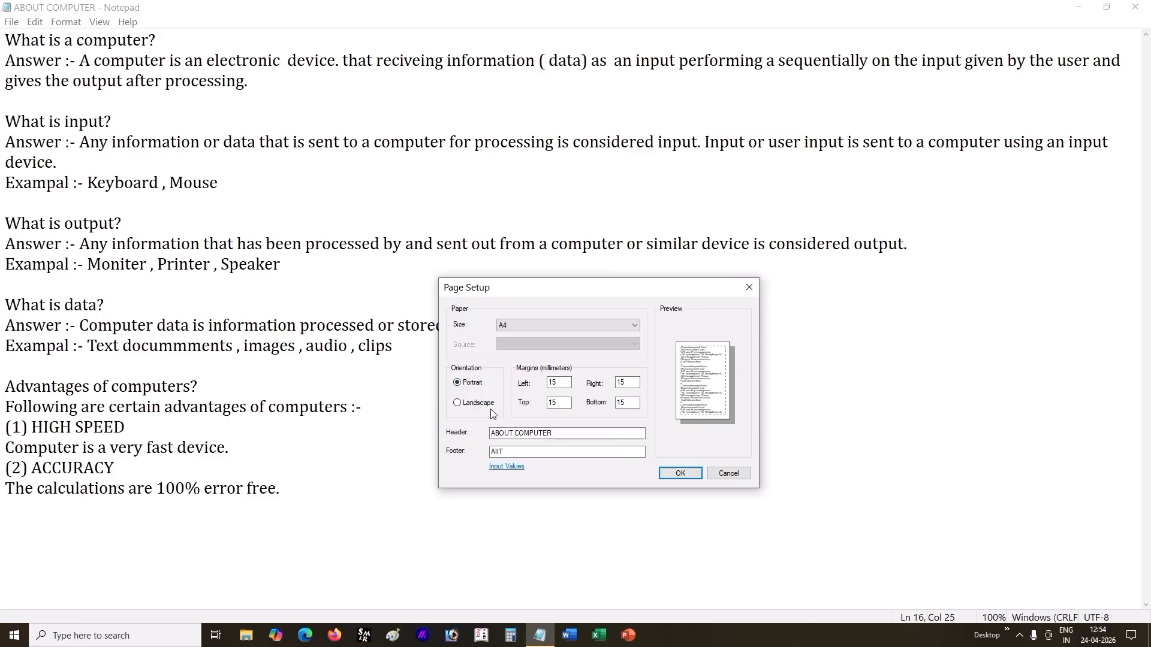
Step: Compare Landscape and Portrait orientation in the page preview and return to Portrait
{"action": "left_click", "coordinate": [461, 403]}
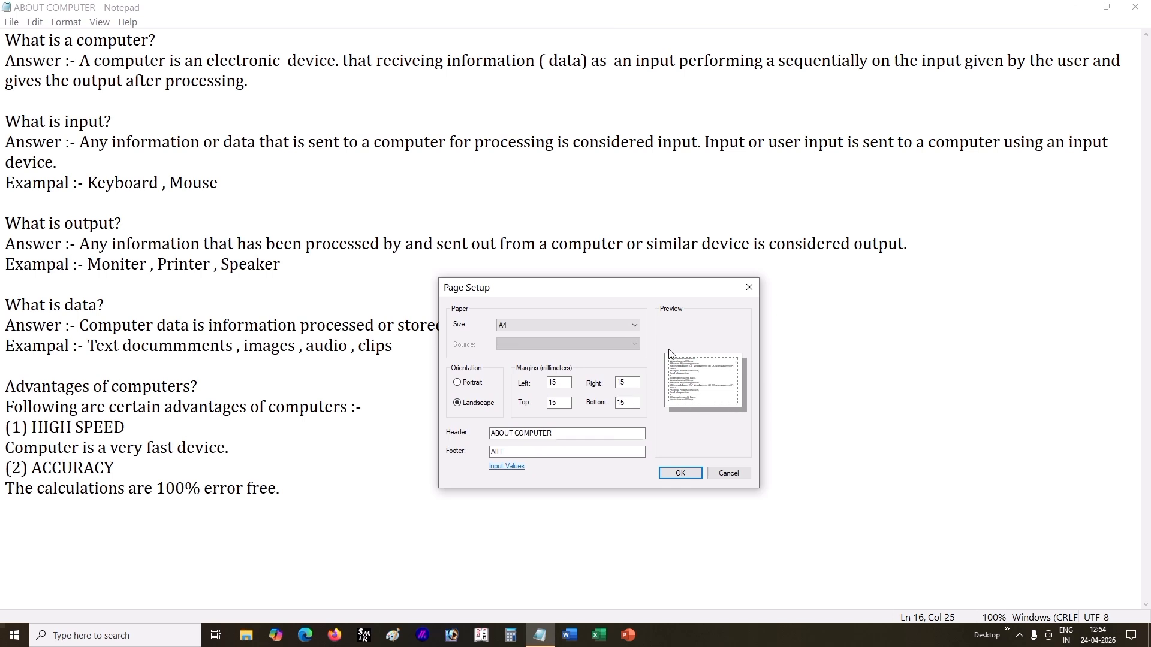
{"action": "left_click", "coordinate": [460, 382]}
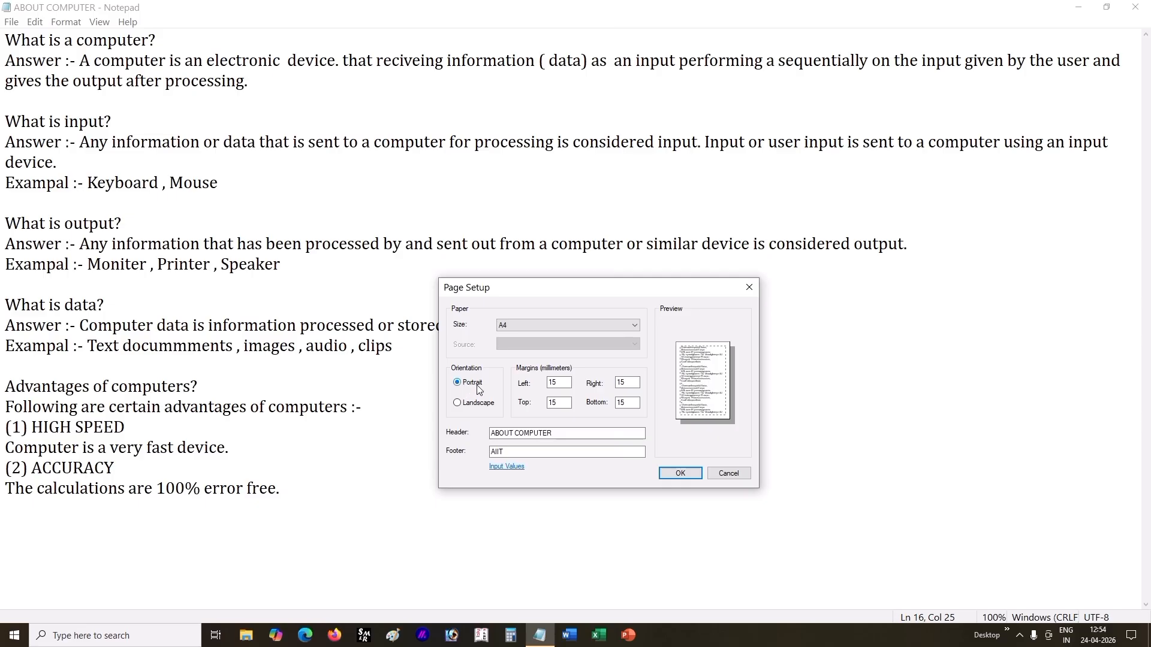
{"action": "left_click", "coordinate": [472, 406]}
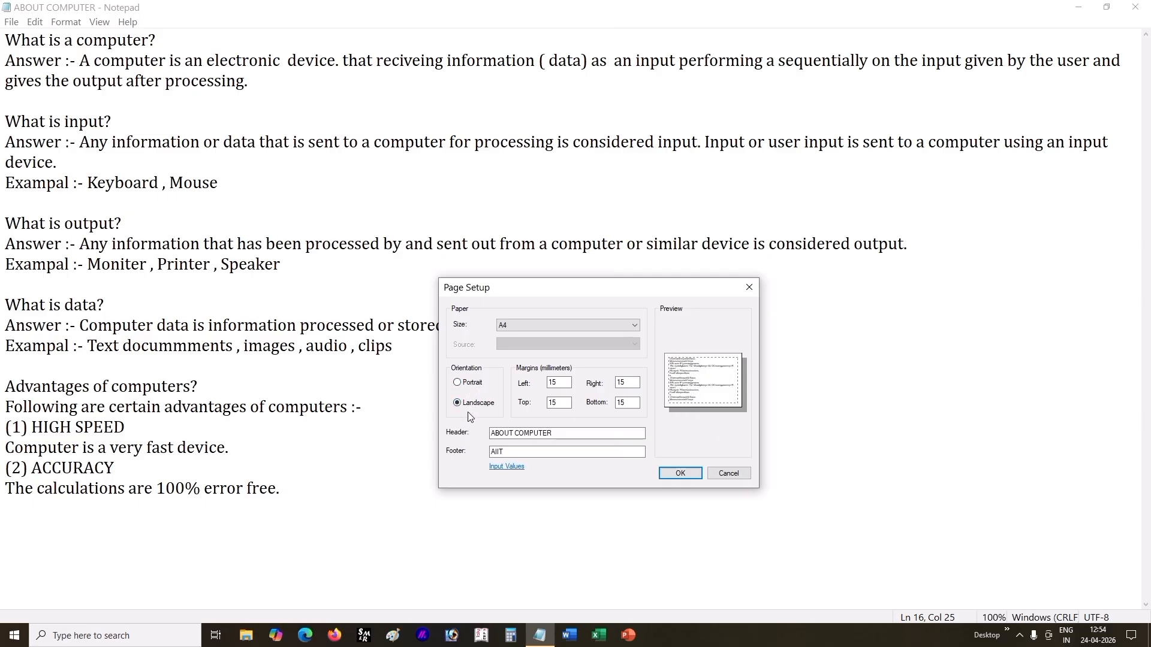
{"action": "left_click", "coordinate": [462, 386]}
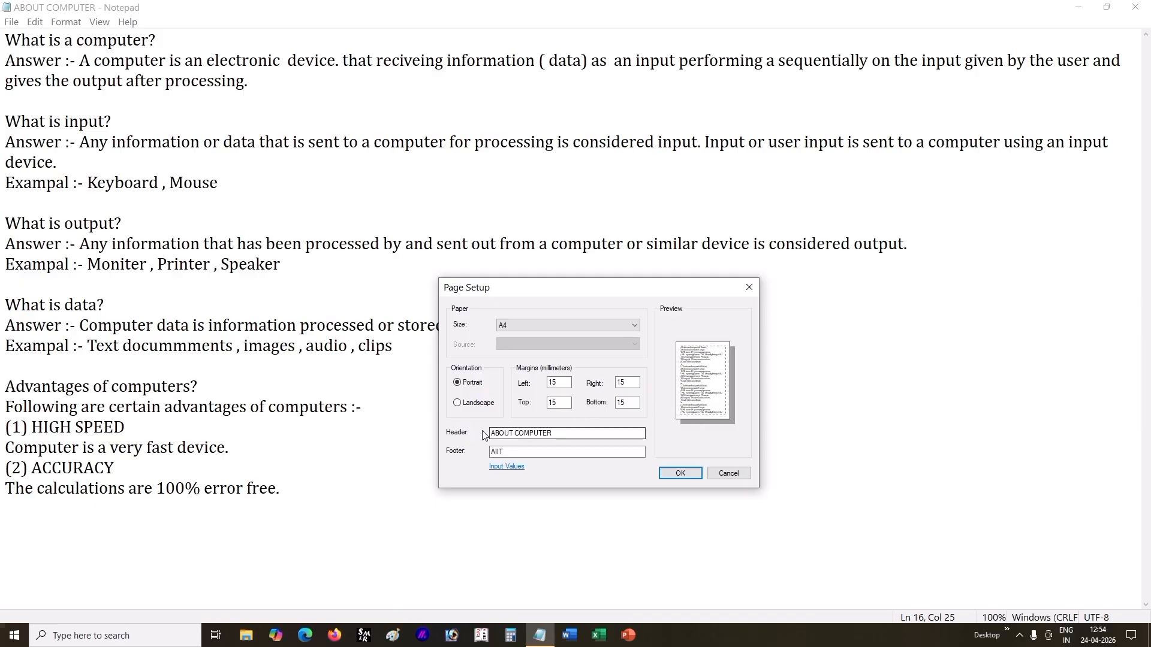
Step: Point out the header text ABOUT COMPUTER and the footer text AIIT, and accept the page setup
{"action": "left_click_drag", "start_coordinate": [553, 432], "coordinate": [472, 457]}
{"action": "left_click", "coordinate": [525, 453]}
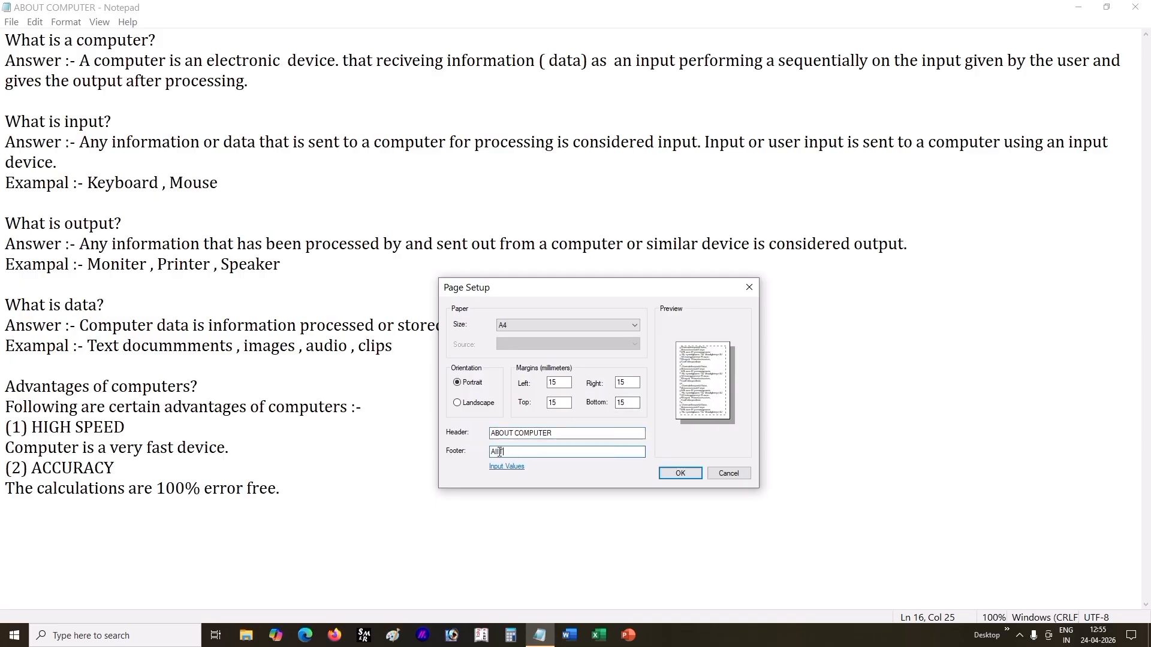
{"action": "left_click", "coordinate": [529, 453]}
{"action": "left_click_drag", "start_coordinate": [629, 289], "coordinate": [462, 227]}
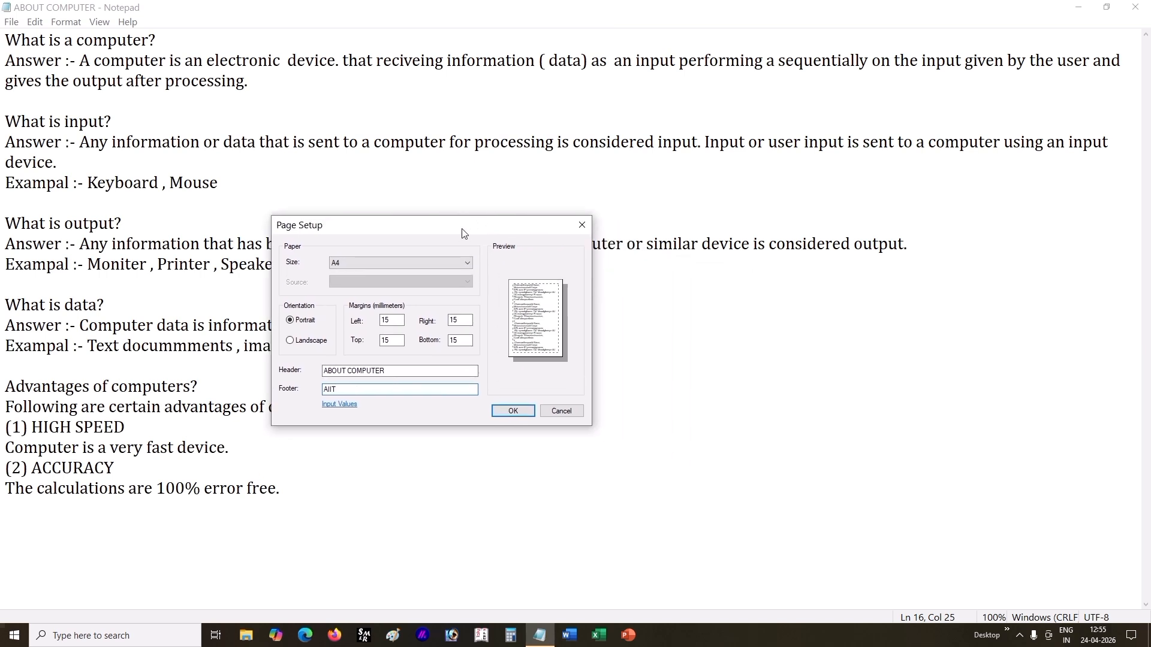
{"action": "left_click", "coordinate": [525, 414]}
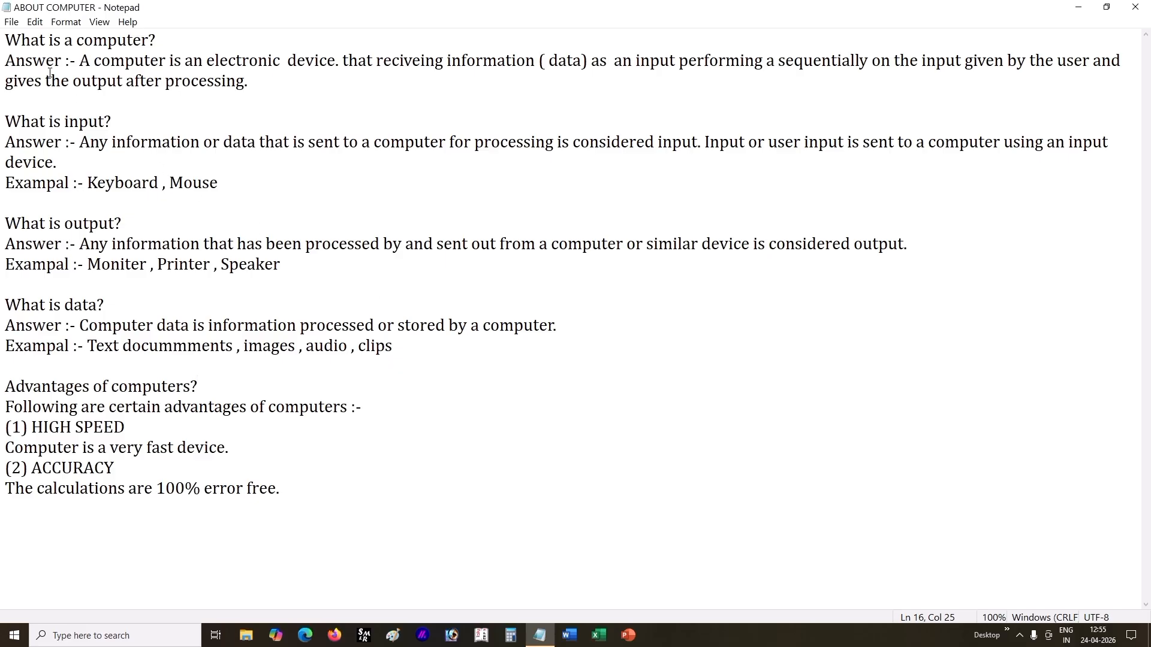
Step: Print all pages of the document with Microsoft Print to PDF and save the output as PRINT
{"action": "left_click", "coordinate": [11, 22]}
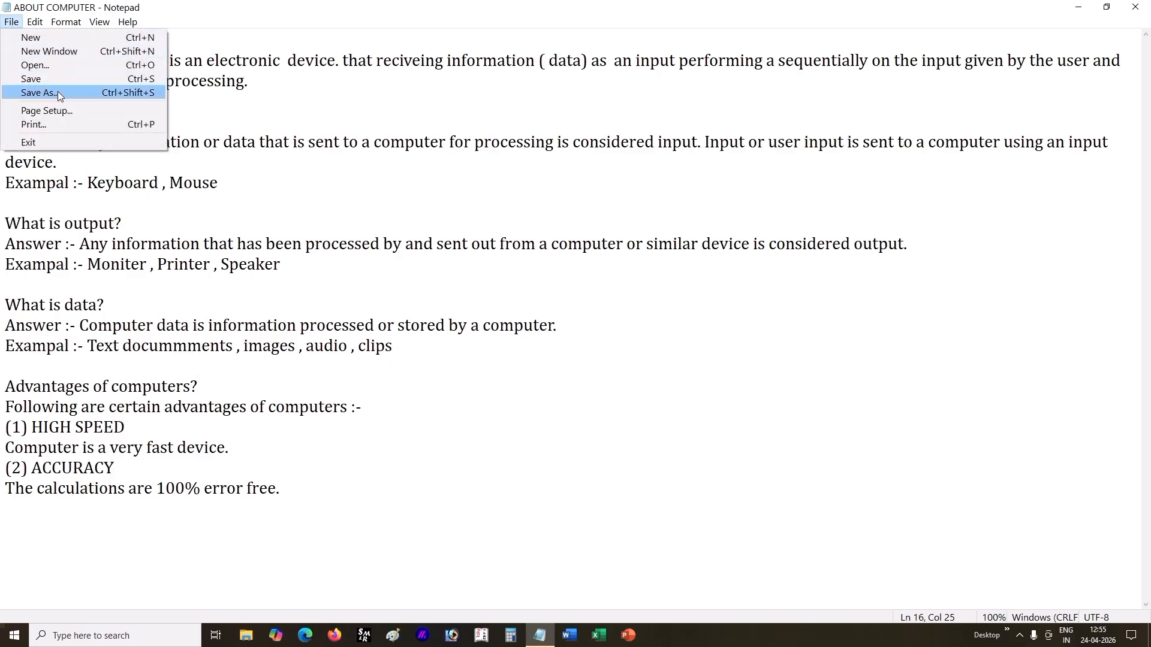
{"action": "left_click", "coordinate": [71, 125]}
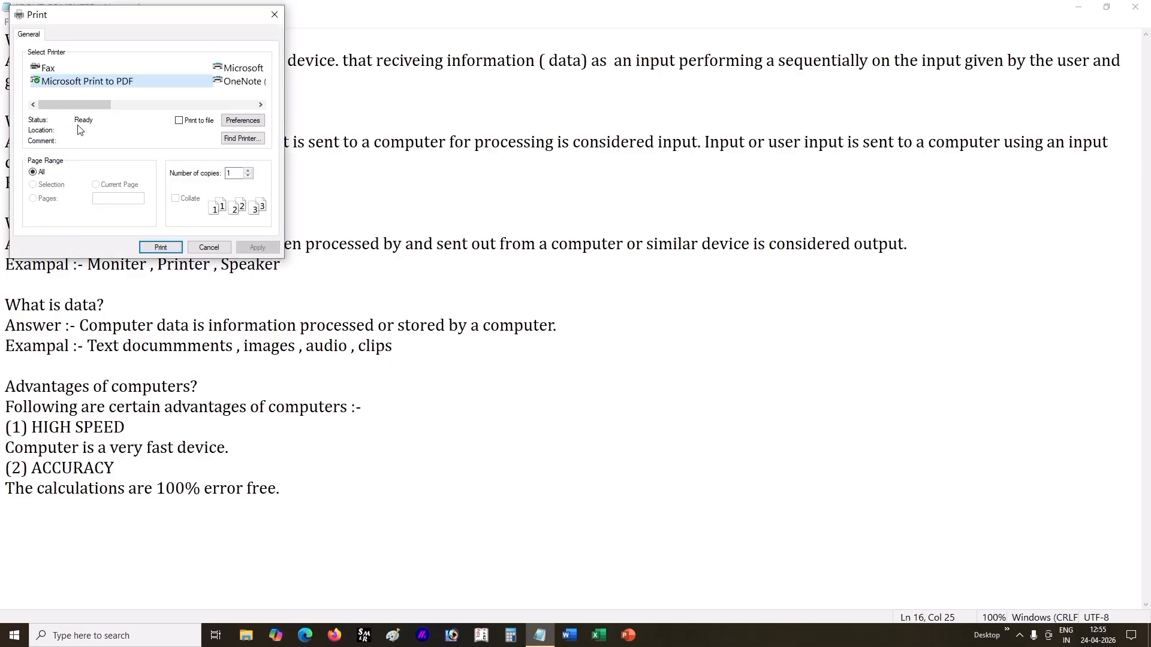
{"action": "left_click_drag", "start_coordinate": [100, 15], "coordinate": [283, 230]}
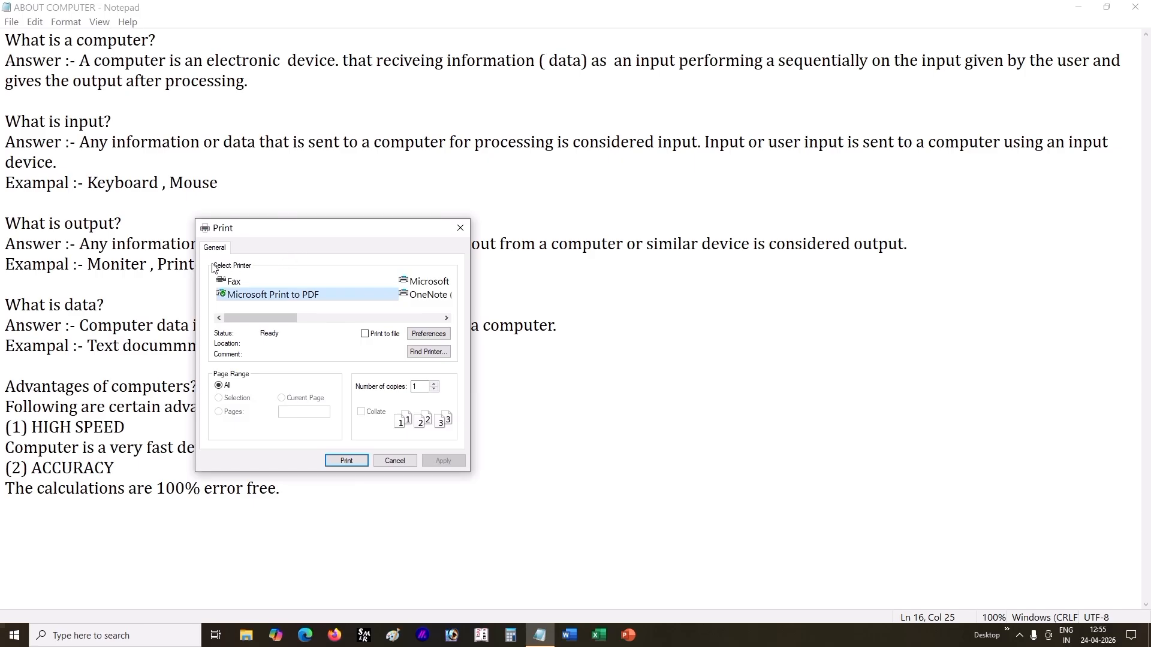
{"action": "mouse_move", "coordinate": [267, 320]}
{"action": "left_mouse_down"}
{"action": "mouse_move", "coordinate": [380, 324]}
{"action": "mouse_move", "coordinate": [249, 326]}
{"action": "left_mouse_up"}
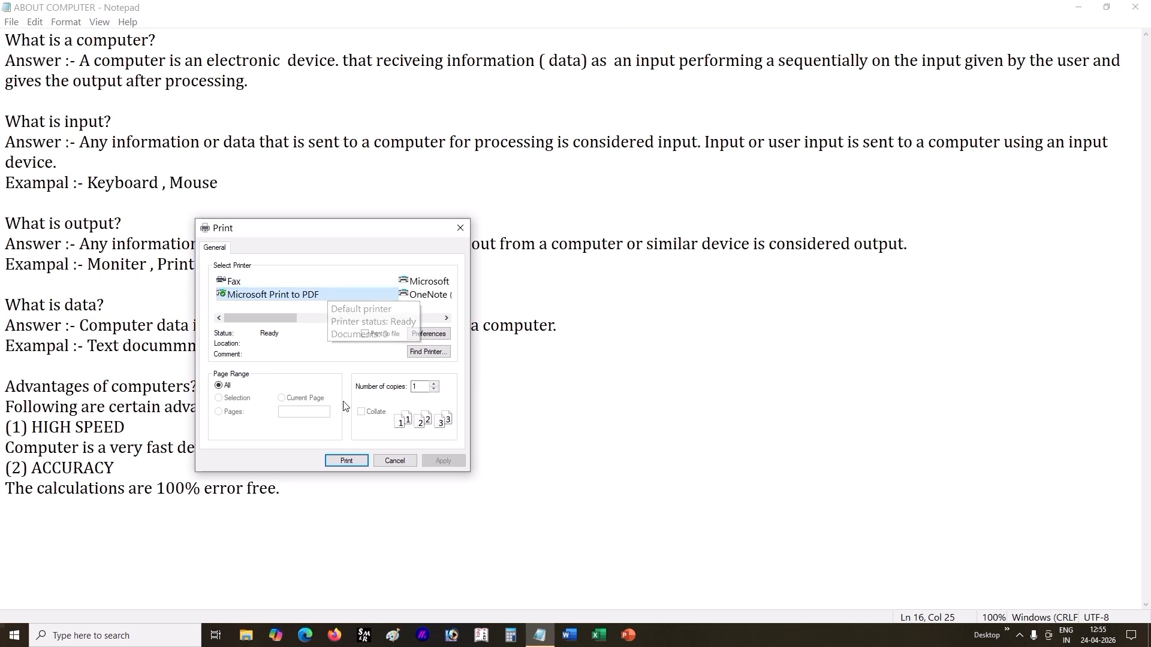
{"action": "left_click", "coordinate": [346, 461]}
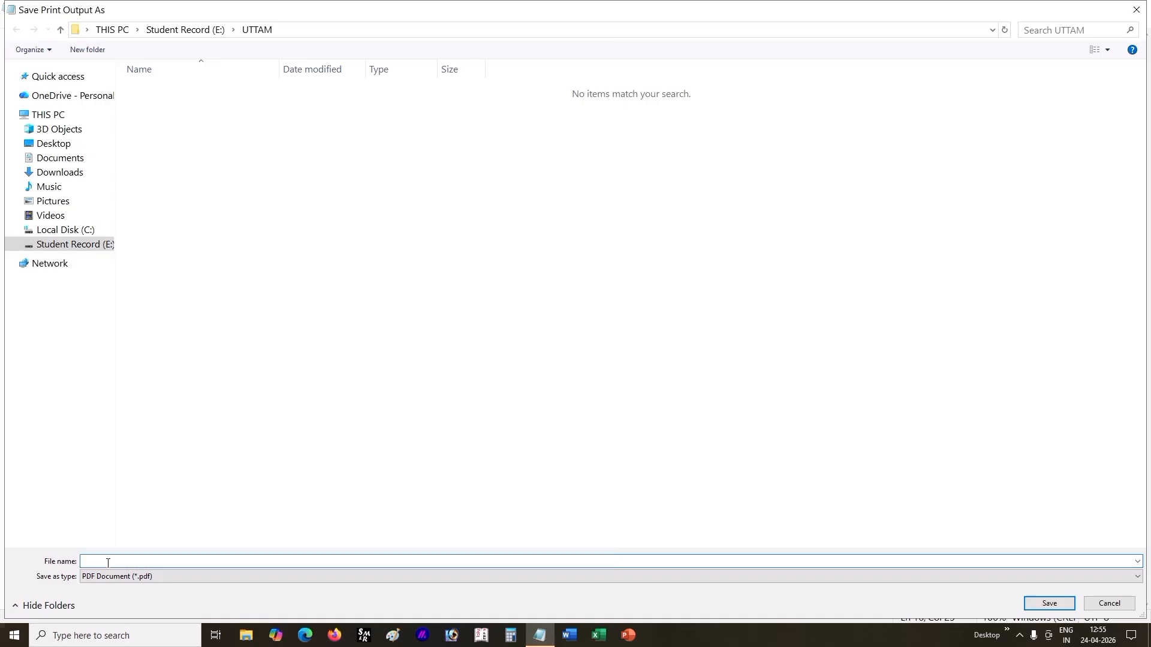
{"action": "type", "text": "RINT"}
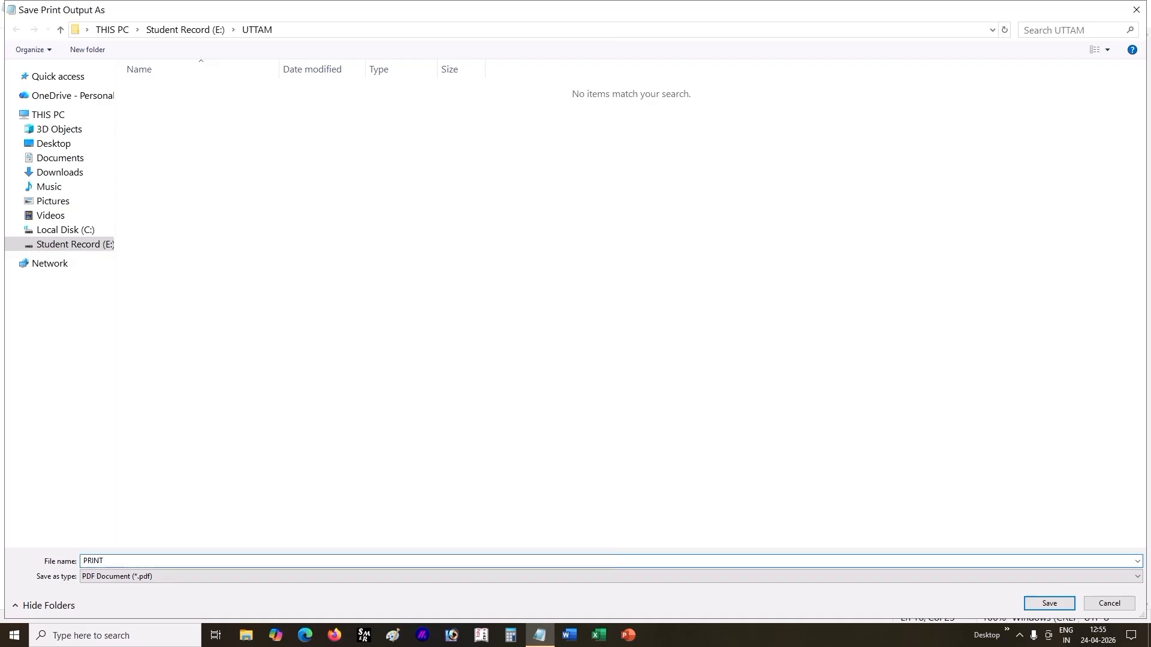
{"action": "left_click", "coordinate": [1049, 603]}
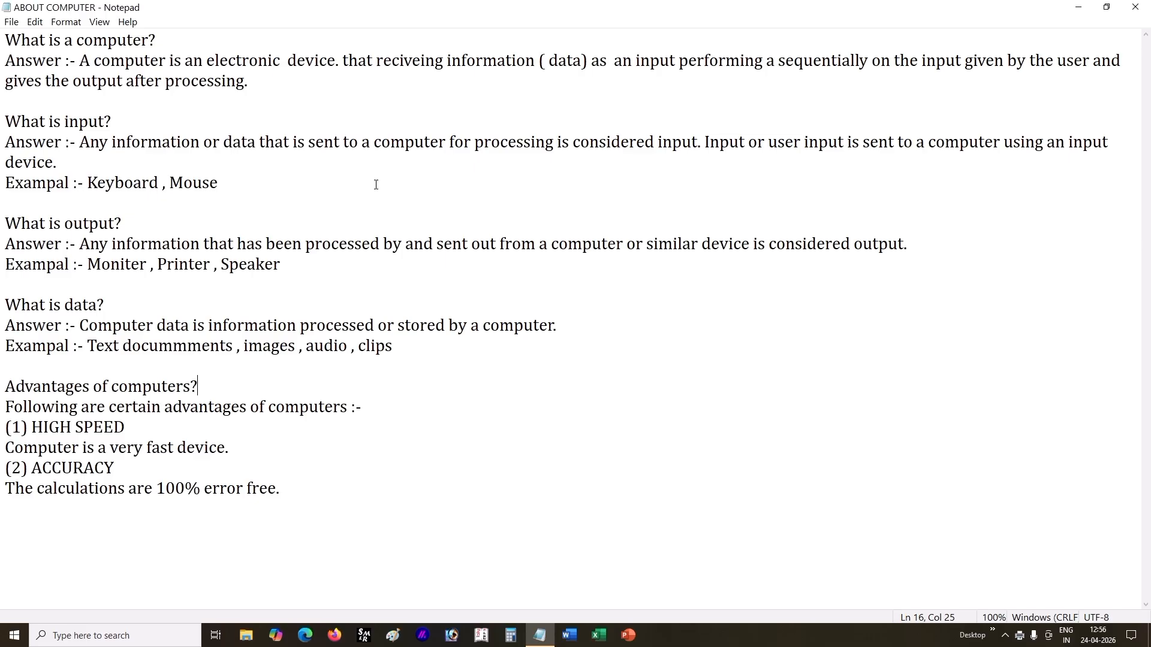
{"action": "left_click", "coordinate": [242, 116]}
Step: Check the Open dialog's file list without opening a file, and start a new blank document
{"action": "left_click", "coordinate": [12, 22]}
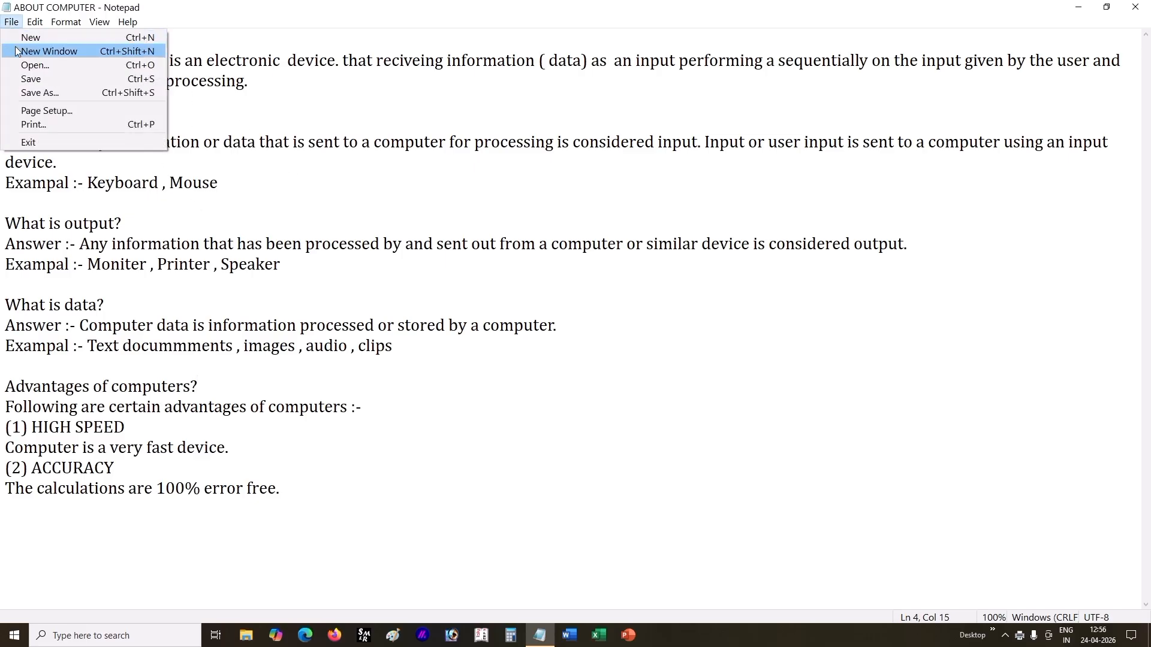
{"action": "left_click", "coordinate": [37, 67]}
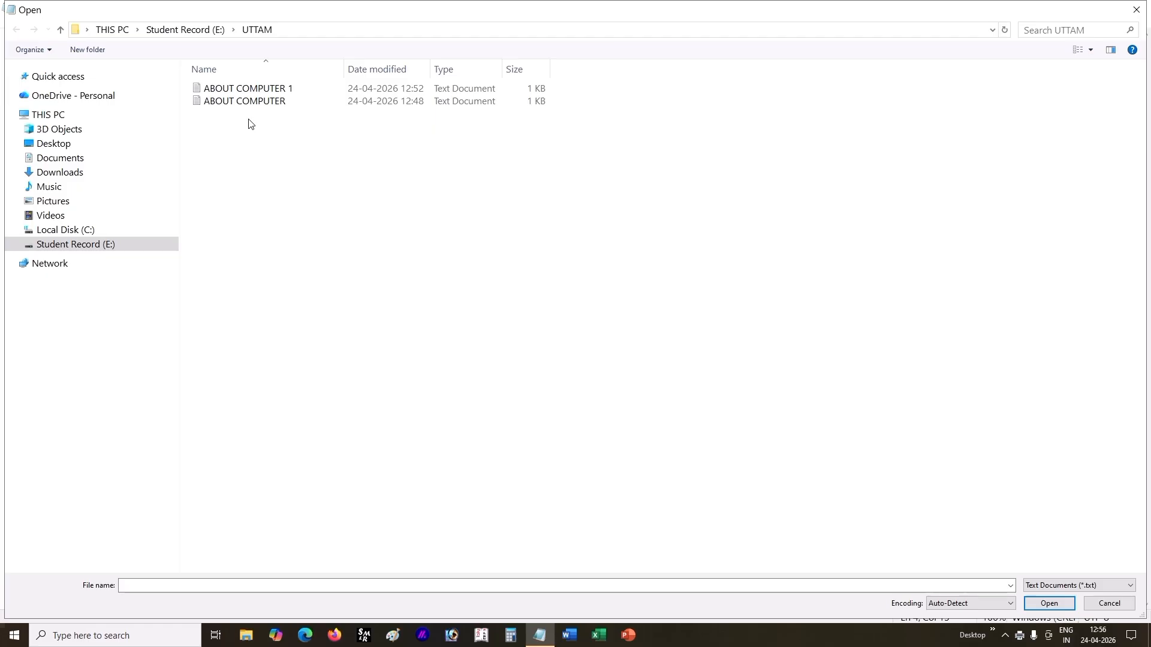
{"action": "left_click", "coordinate": [1137, 10]}
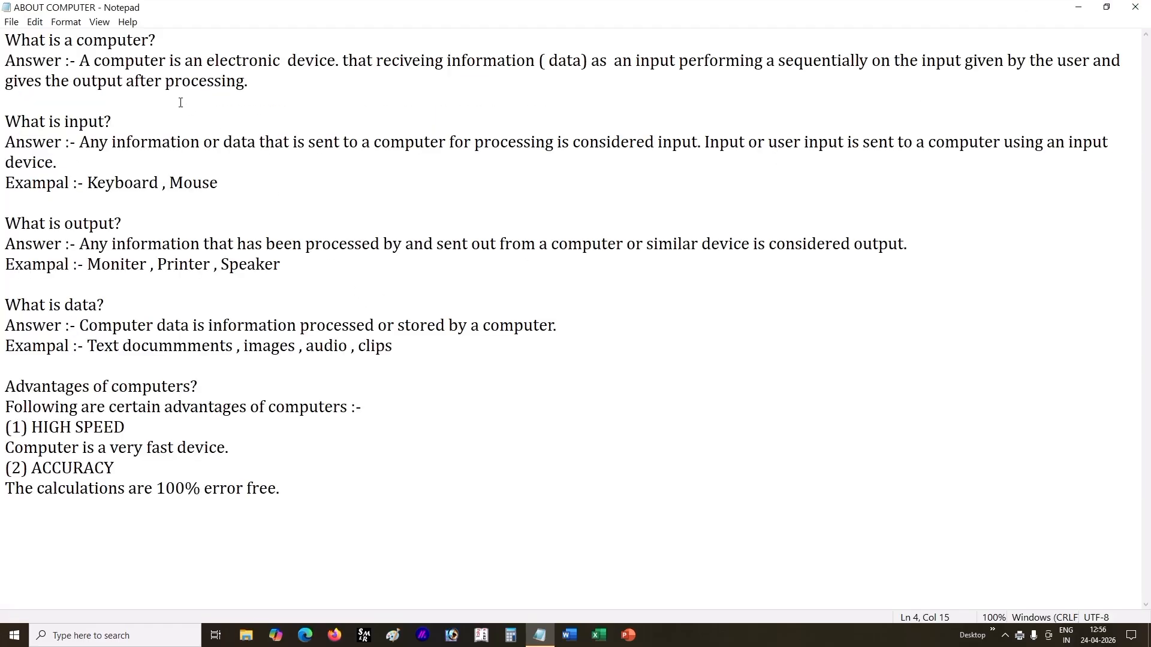
{"action": "left_click", "coordinate": [12, 21]}
{"action": "left_click", "coordinate": [36, 37]}
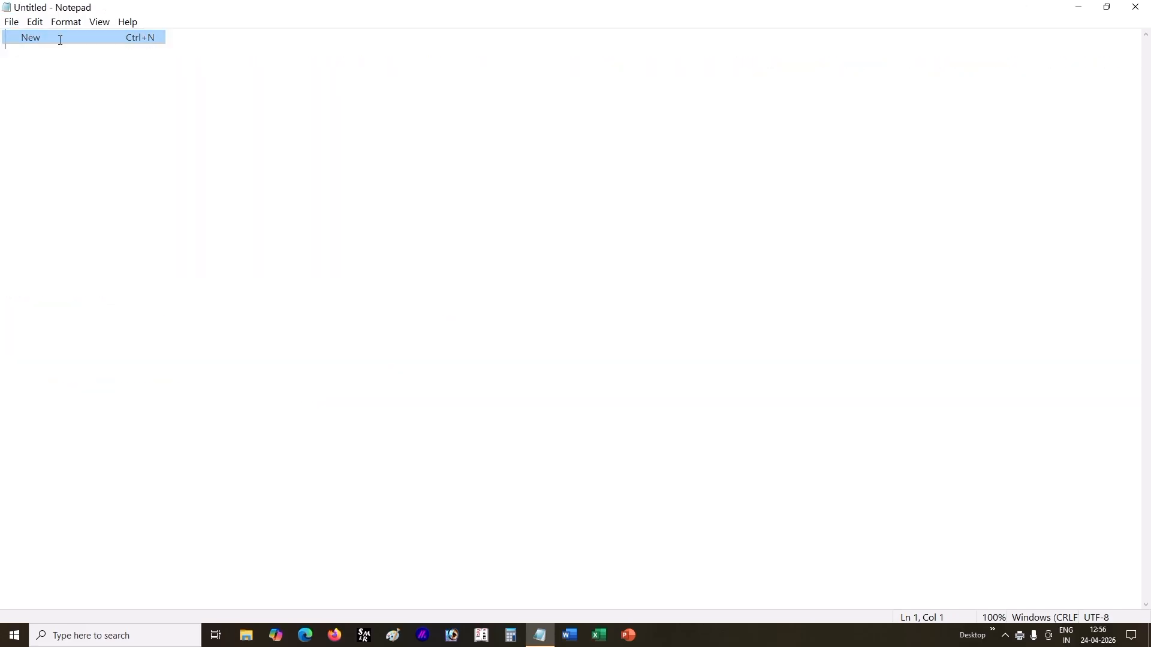
Step: Bring up the Open dialog twice from the blank document to view the saved text files, closing it without opening any
{"action": "left_click", "coordinate": [11, 22]}
{"action": "left_click", "coordinate": [36, 65]}
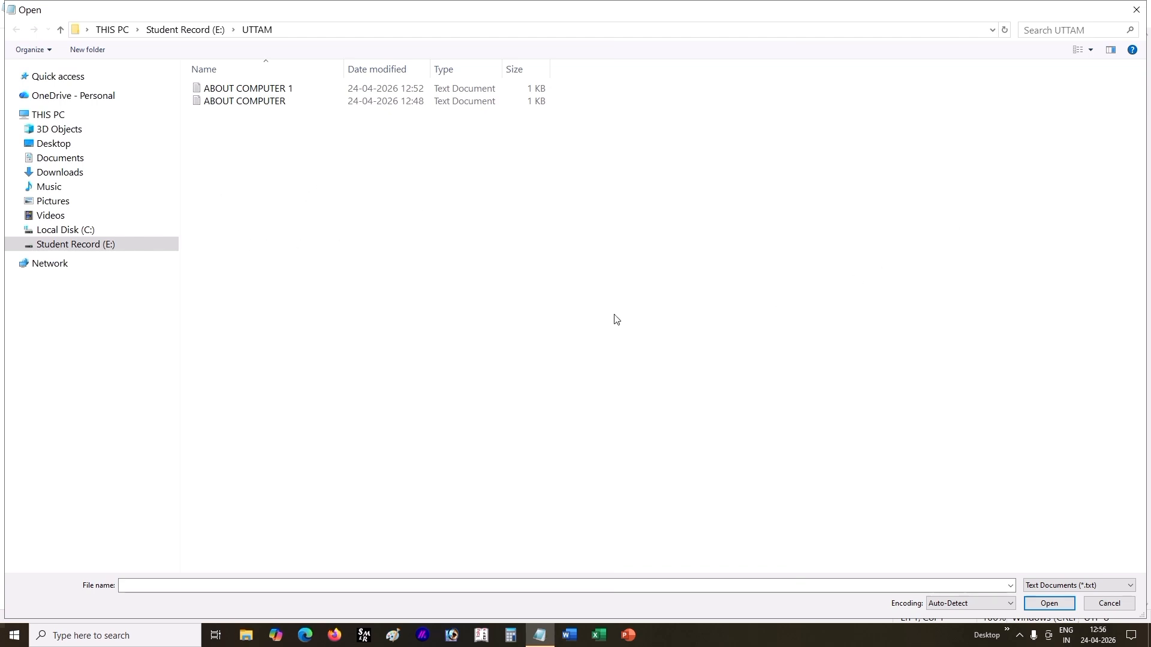
{"action": "left_click", "coordinate": [1136, 9]}
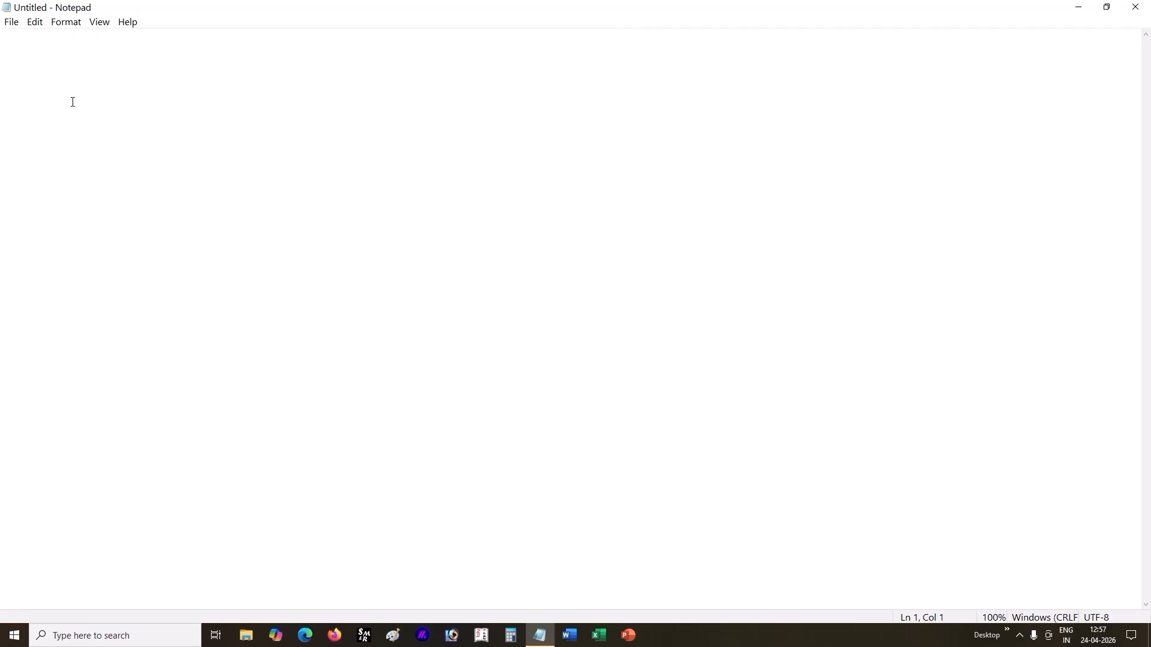
{"action": "left_click", "coordinate": [10, 22]}
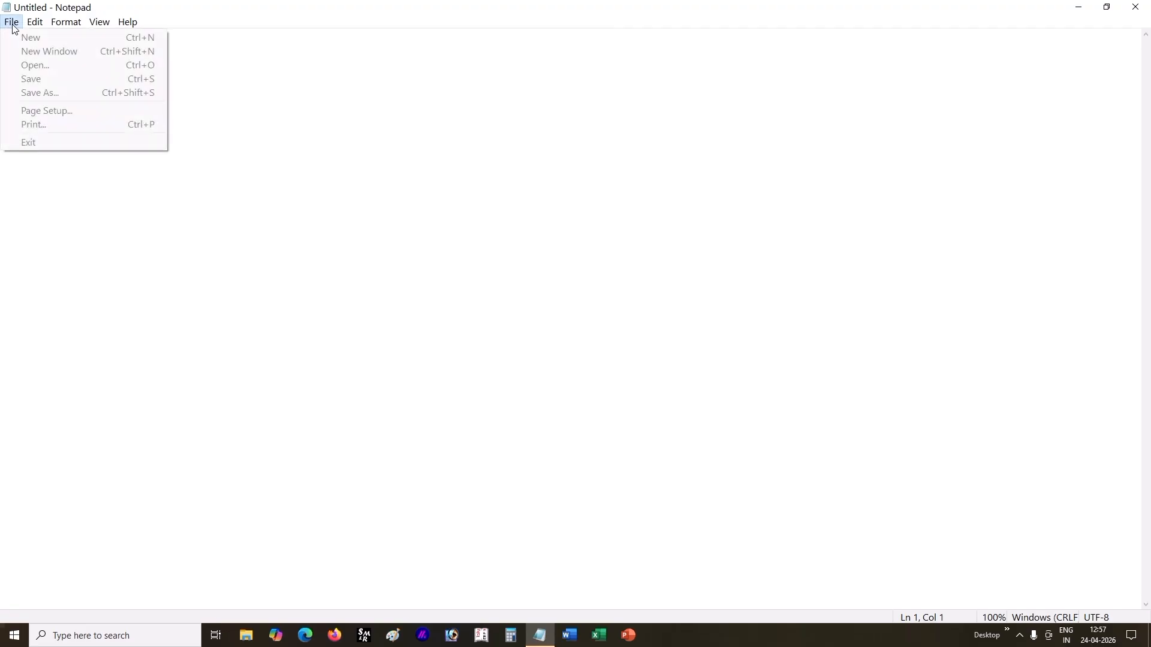
{"action": "left_click", "coordinate": [58, 68]}
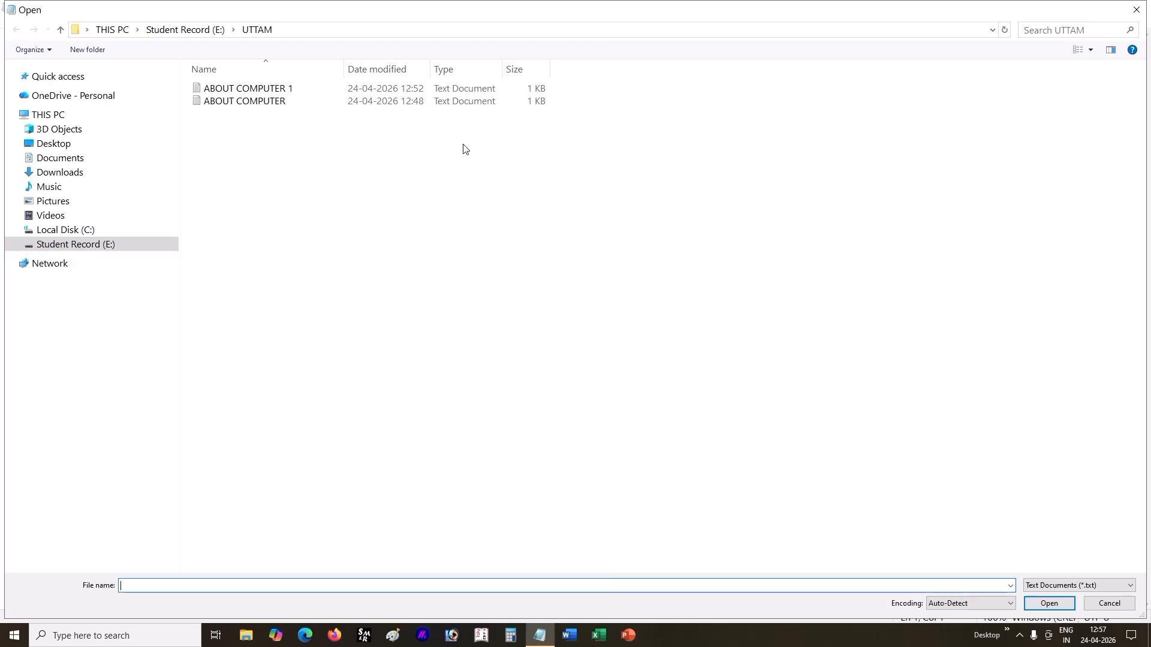
{"action": "left_click", "coordinate": [1137, 10]}
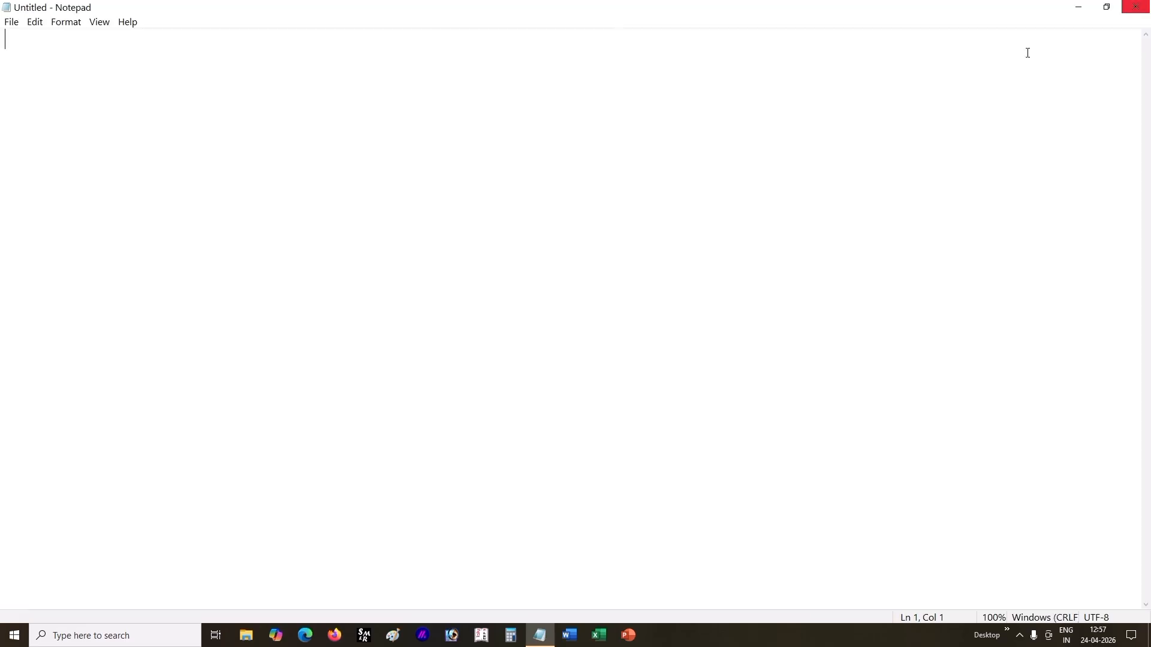
Step: List all file types in the Open dialog and open the PRINT PDF in Notepad
{"action": "left_click", "coordinate": [11, 23]}
{"action": "left_click", "coordinate": [36, 65]}
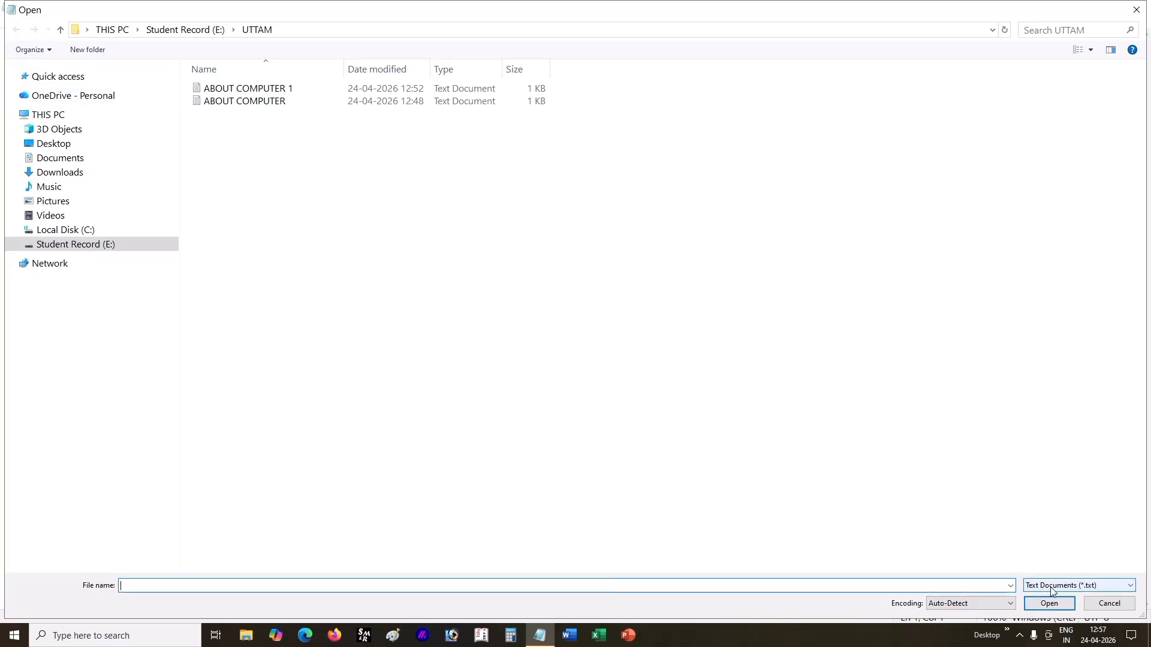
{"action": "left_click", "coordinate": [1093, 590]}
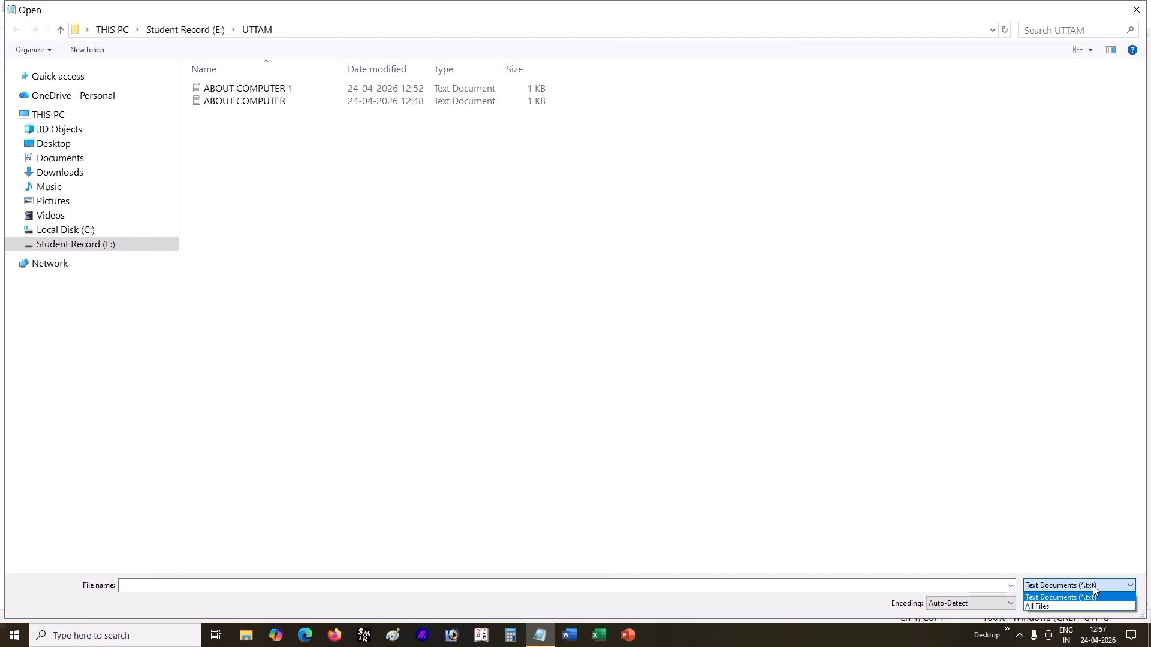
{"action": "left_click", "coordinate": [1055, 607]}
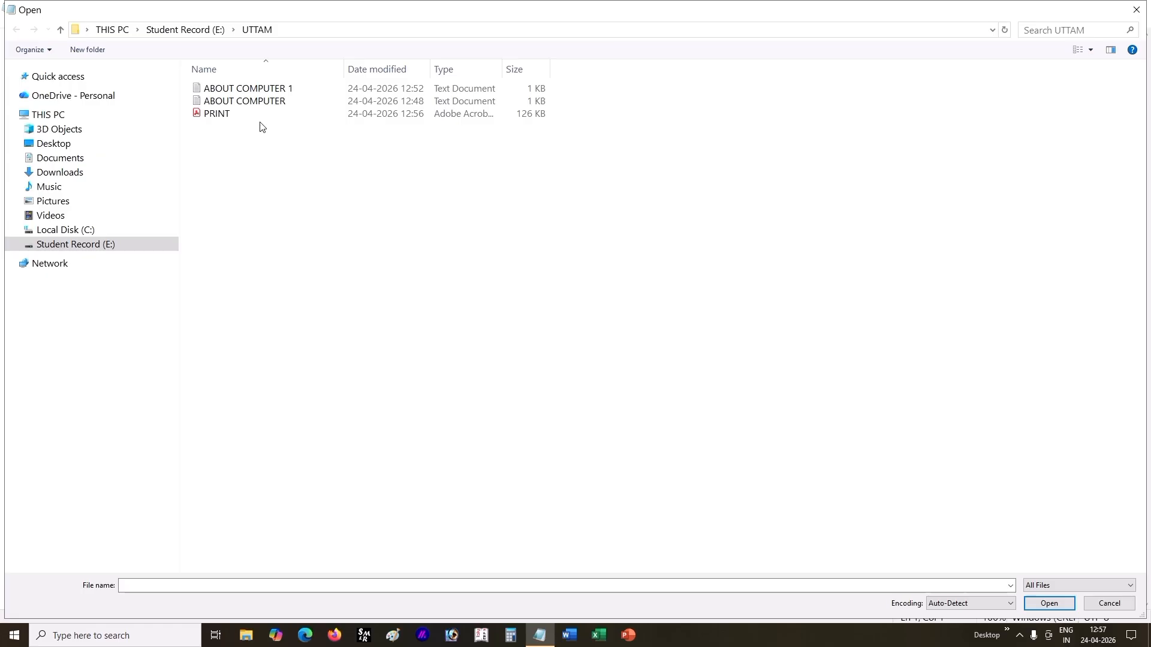
{"action": "left_click", "coordinate": [235, 114]}
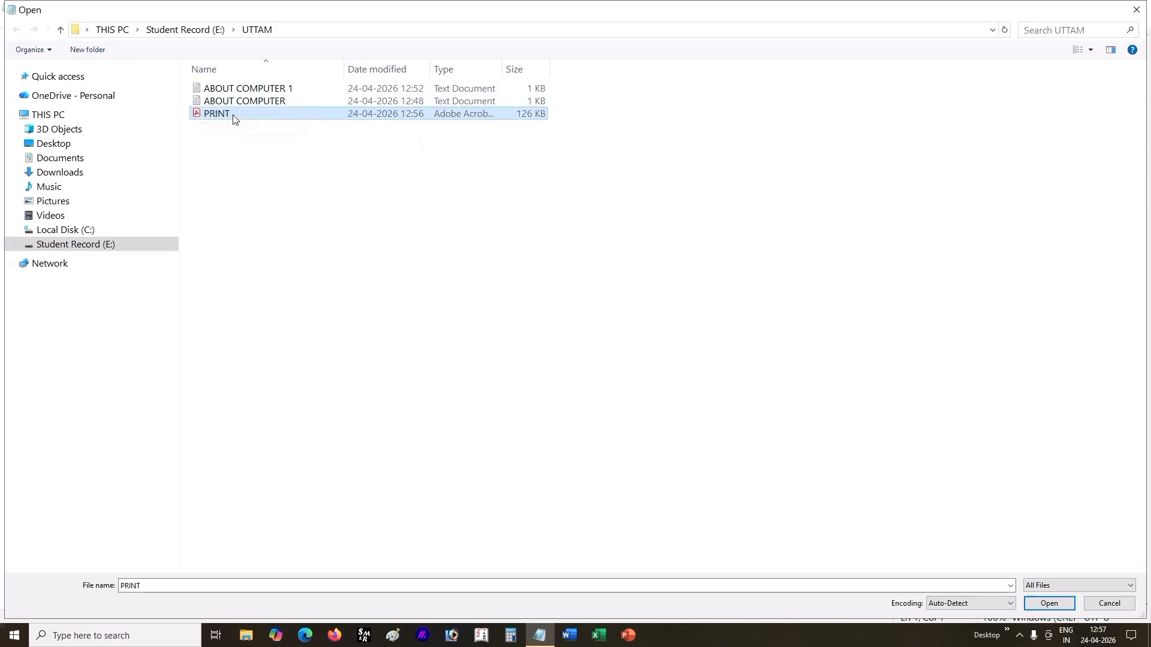
{"action": "double_click", "coordinate": [251, 113]}
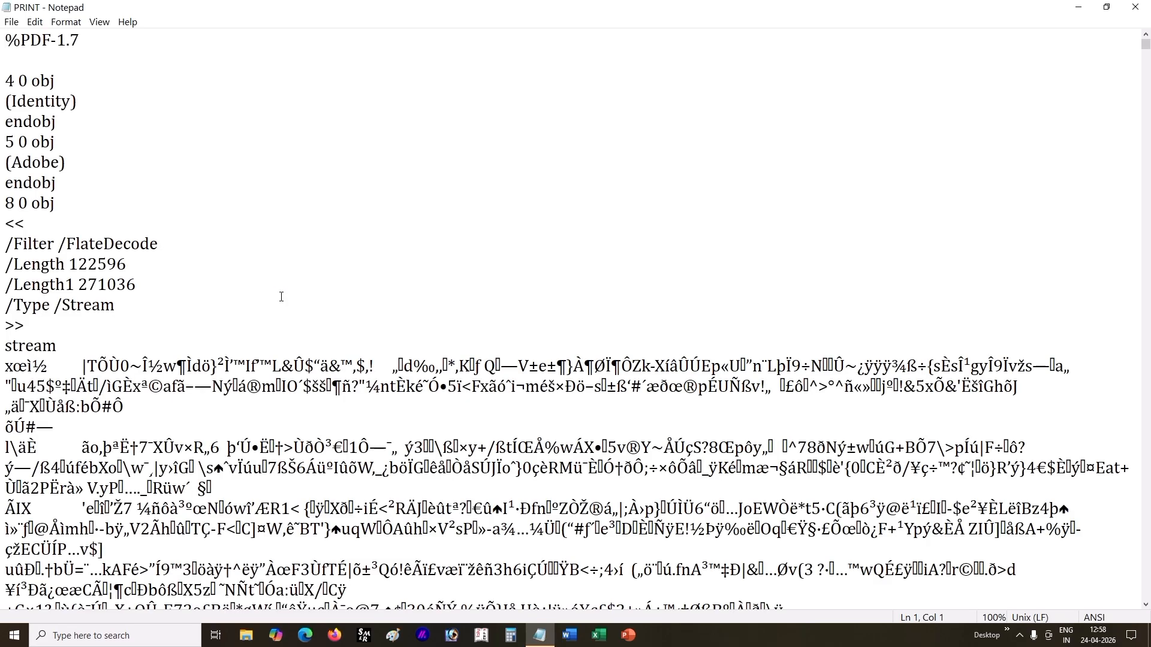
Step: Examine how the PRINT PDF's contents are displayed as plain text, and close the Notepad window
{"action": "scroll", "coordinate": [281, 296], "scroll_direction": "down", "scroll_amount": 4}
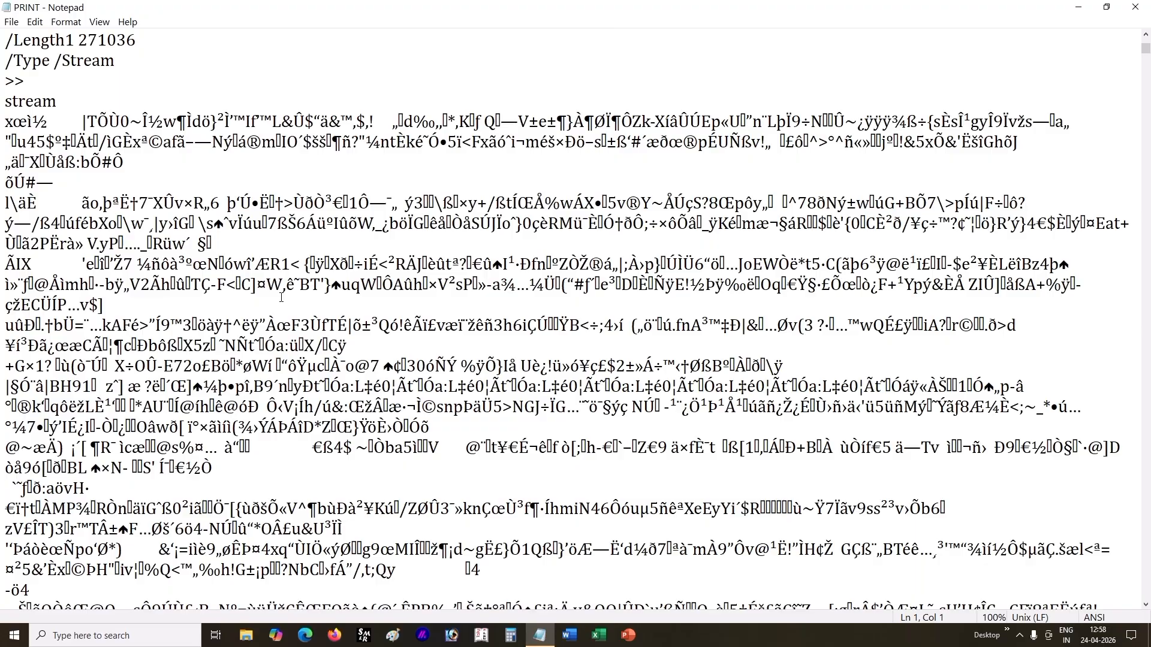
{"action": "scroll", "coordinate": [281, 297], "scroll_direction": "down", "scroll_amount": 7}
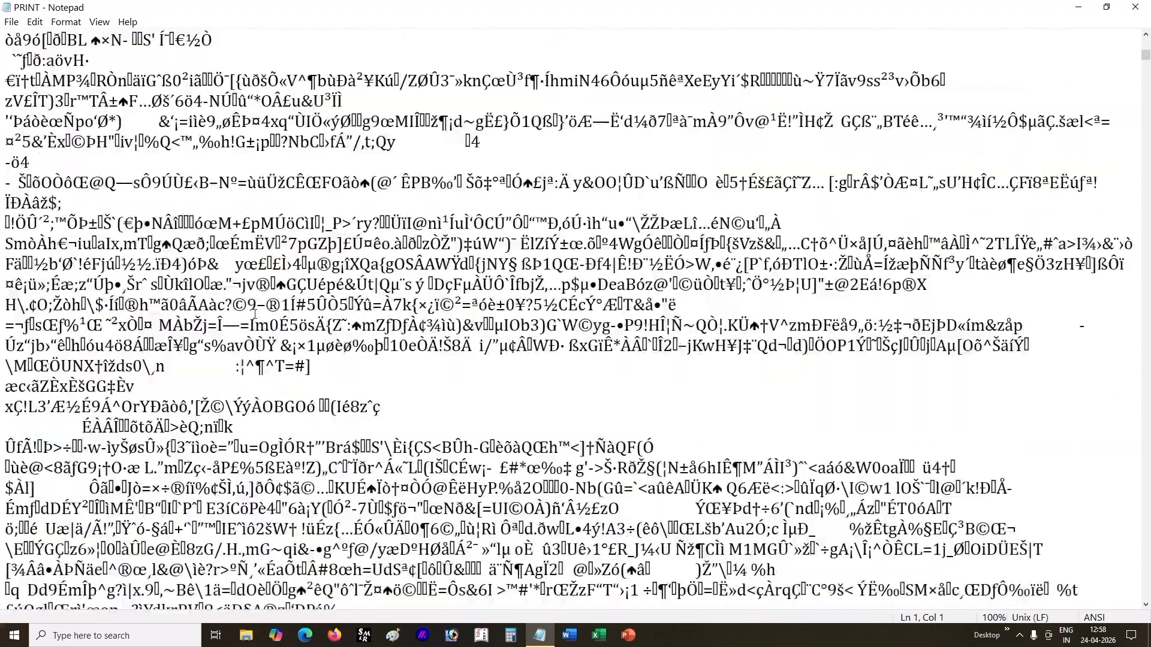
{"action": "scroll", "coordinate": [252, 315], "scroll_direction": "down", "scroll_amount": 12}
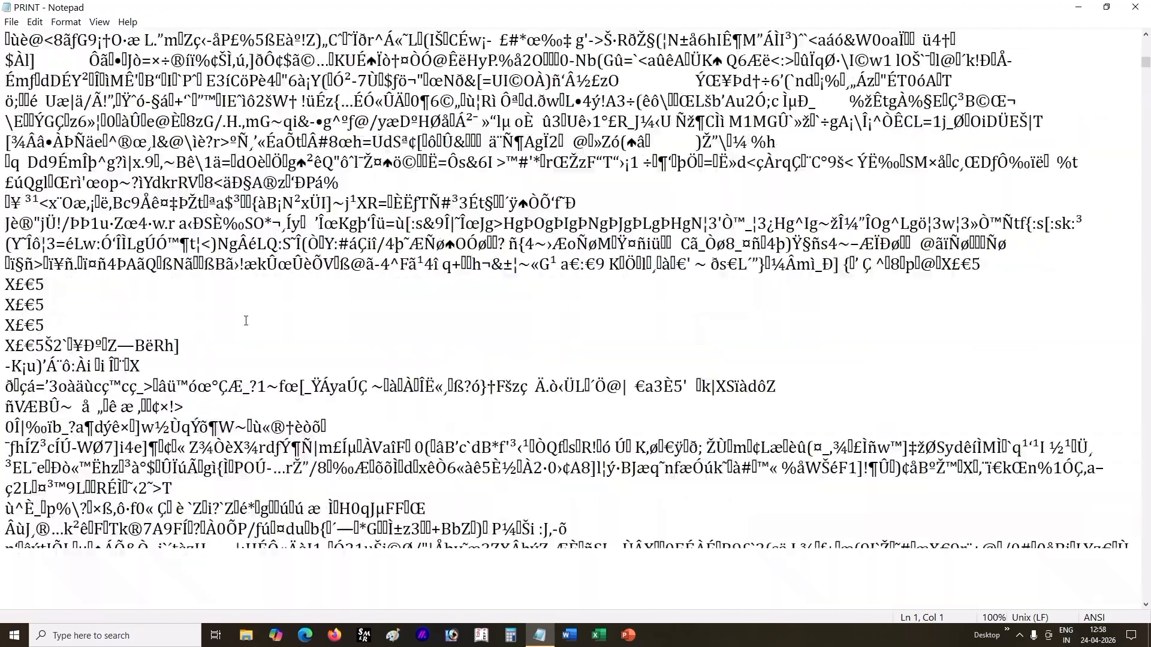
{"action": "scroll", "coordinate": [244, 325], "scroll_direction": "down", "scroll_amount": 12}
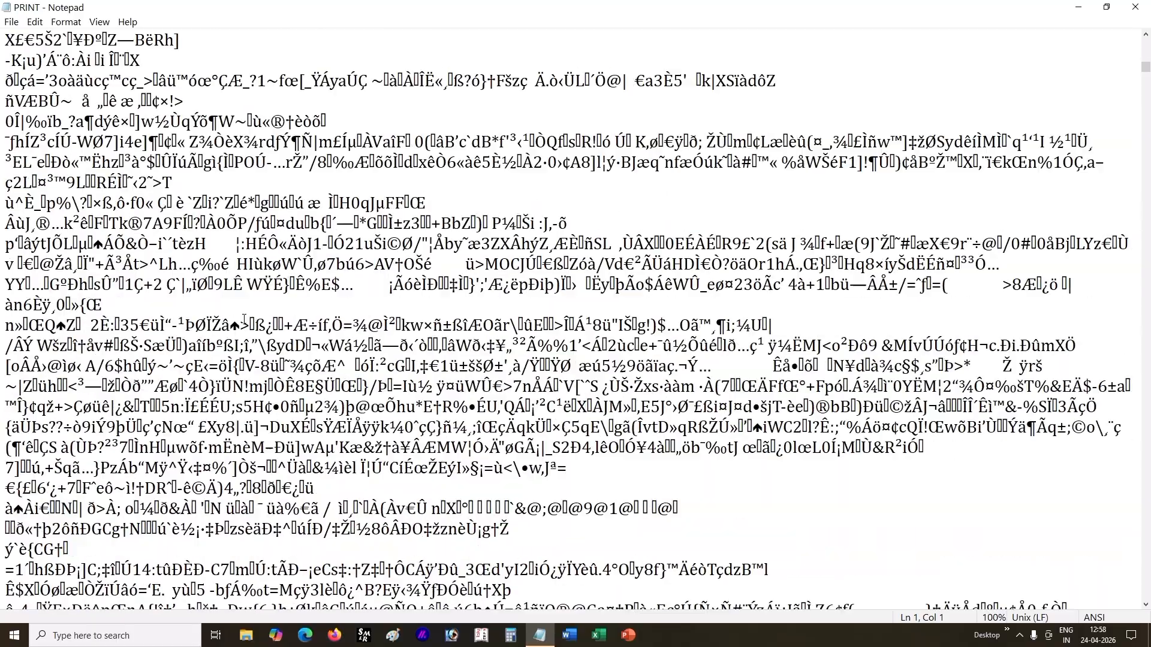
{"action": "scroll", "coordinate": [244, 320], "scroll_direction": "down", "scroll_amount": 8}
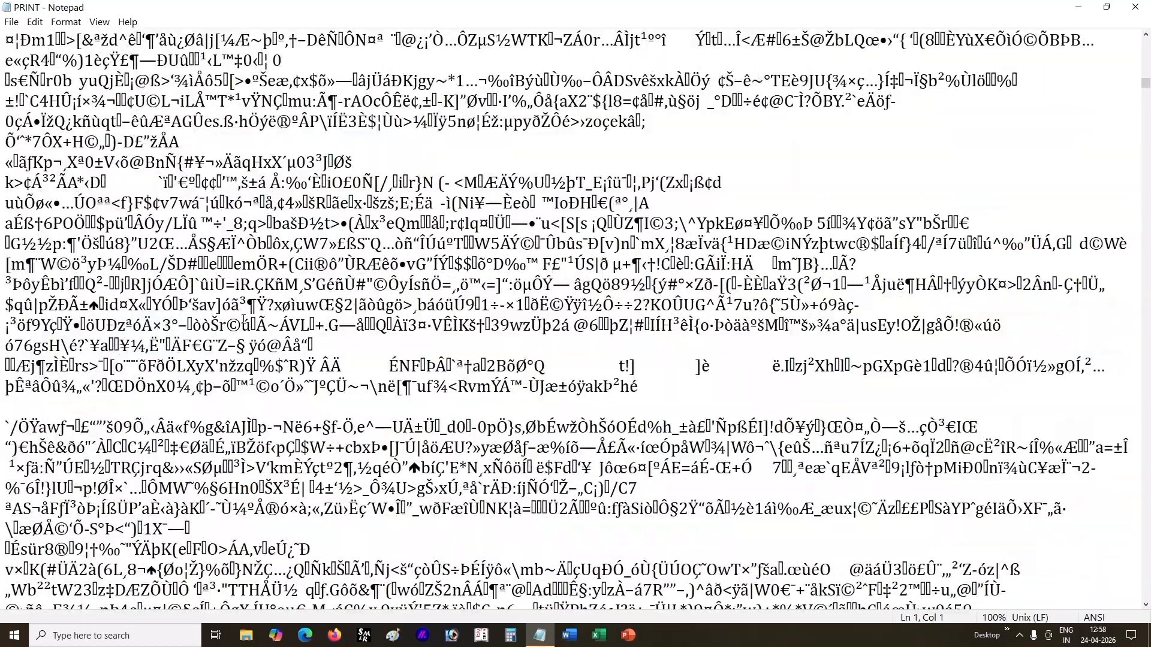
{"action": "scroll", "coordinate": [245, 319], "scroll_direction": "down", "scroll_amount": 8}
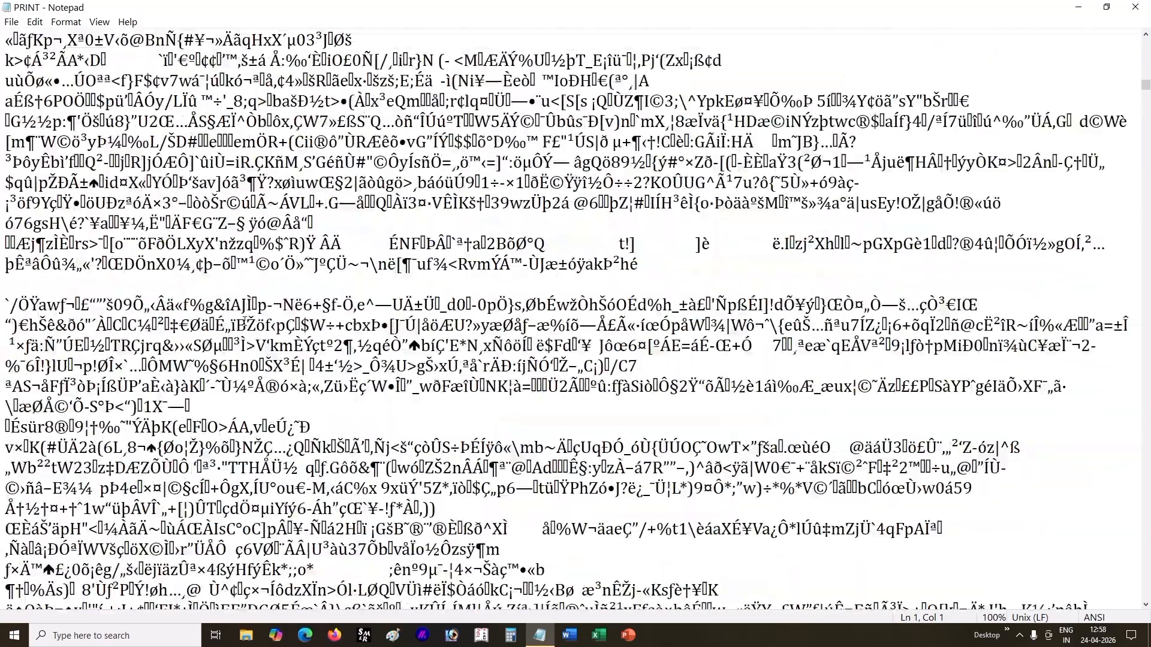
{"action": "scroll", "coordinate": [330, 311], "scroll_direction": "down", "scroll_amount": 2}
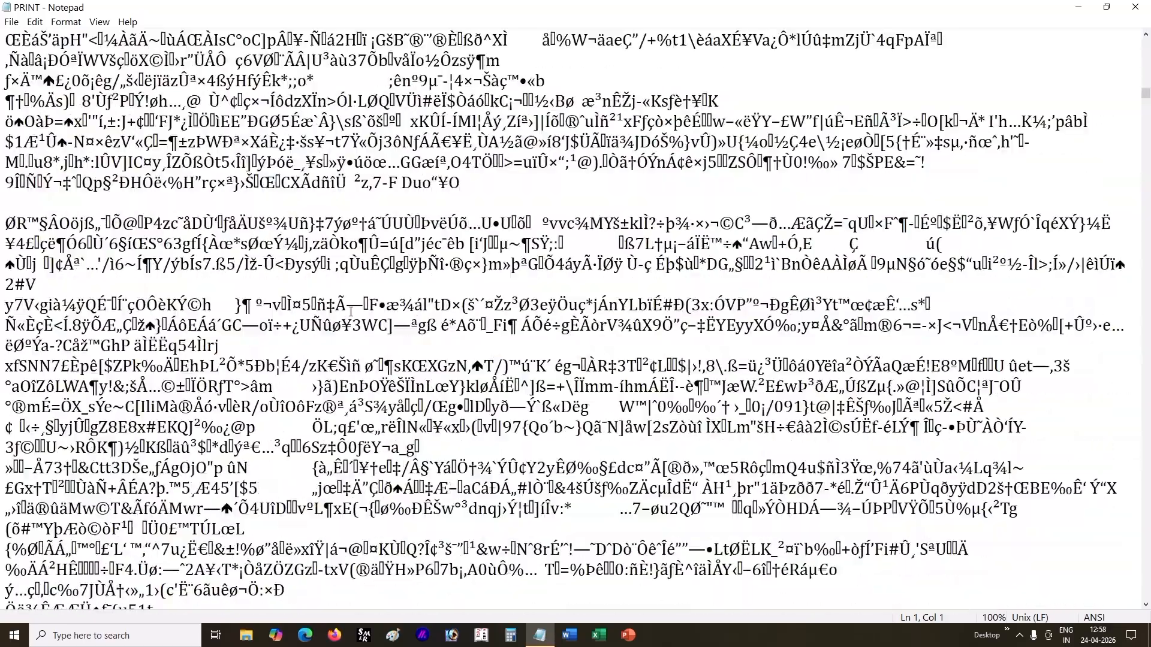
{"action": "scroll", "coordinate": [312, 303], "scroll_direction": "up", "scroll_amount": 10}
{"action": "scroll", "coordinate": [301, 296], "scroll_direction": "up", "scroll_amount": 5}
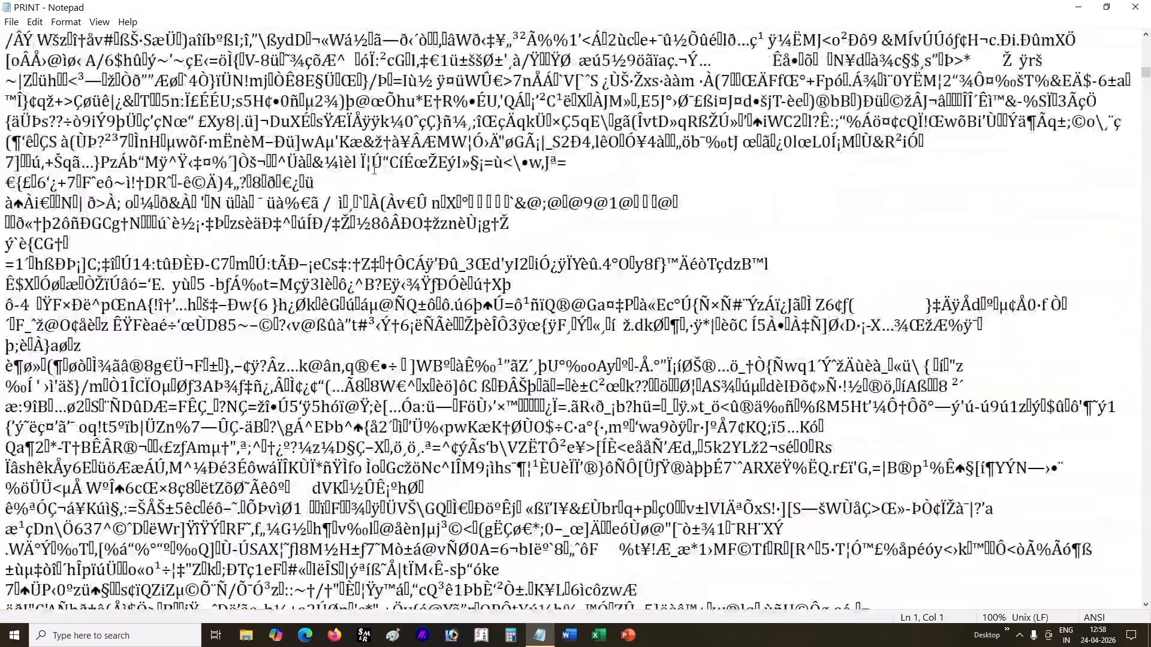
{"action": "left_click", "coordinate": [1138, 5]}
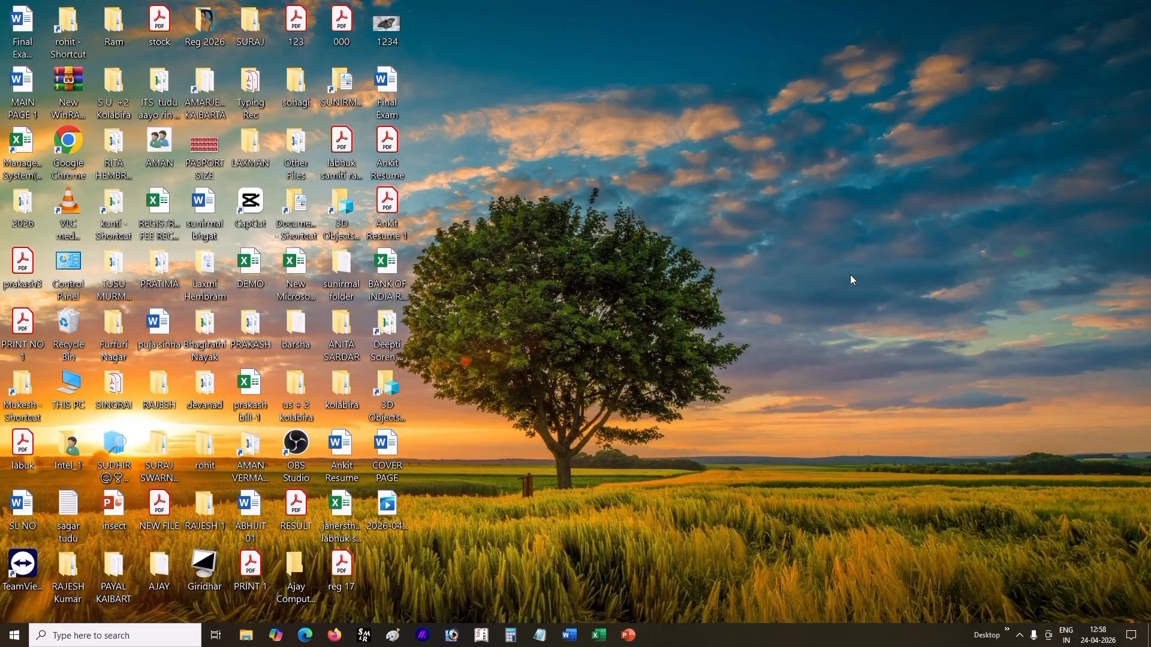
Step: In File Explorer, search the Student Record (E:) drive for the folder holding the saved Notepad files and open that folder
{"action": "left_click", "coordinate": [249, 637]}
{"action": "left_click", "coordinate": [586, 86]}
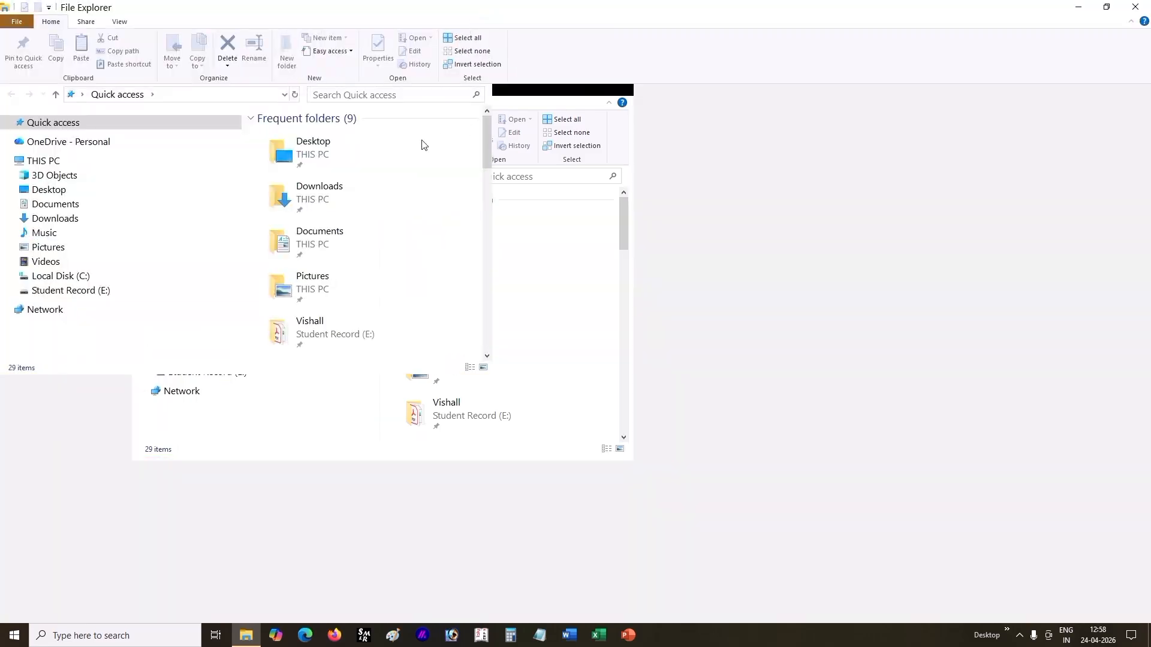
{"action": "left_click", "coordinate": [103, 293]}
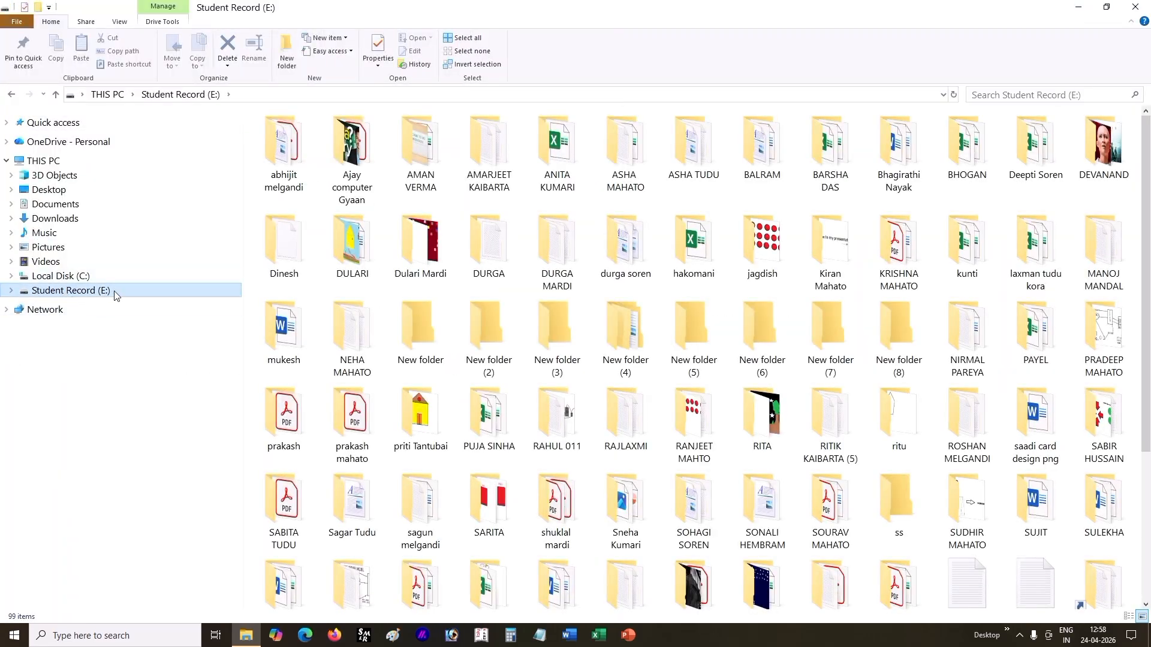
{"action": "left_click", "coordinate": [1023, 95]}
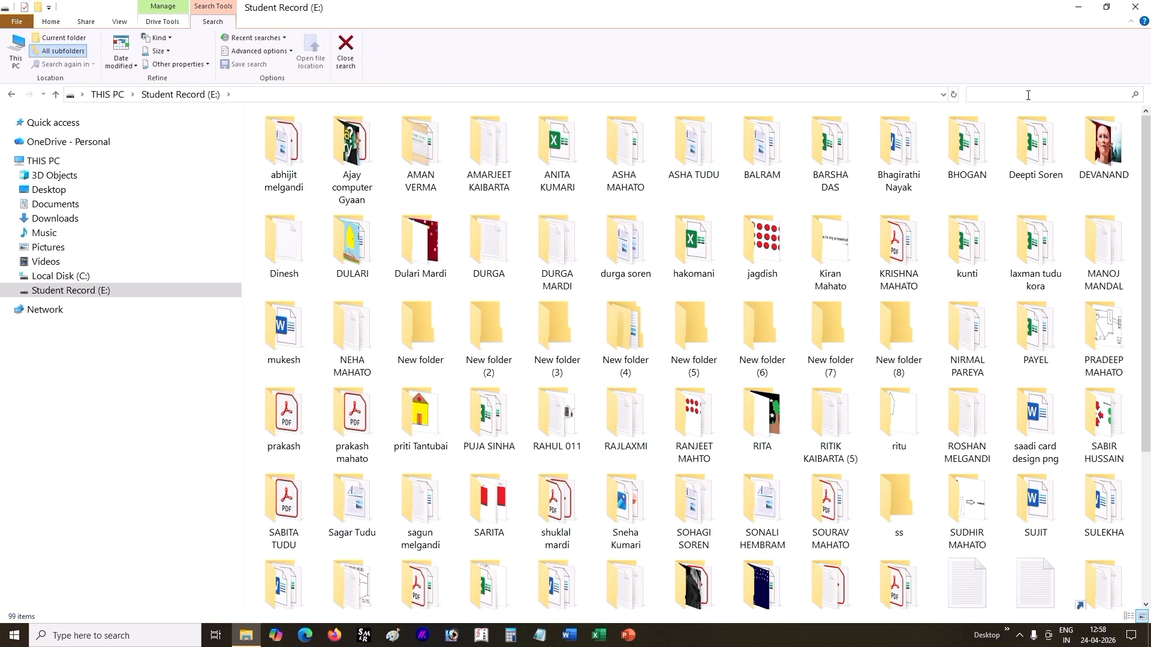
{"action": "type", "text": "UTTAM"}
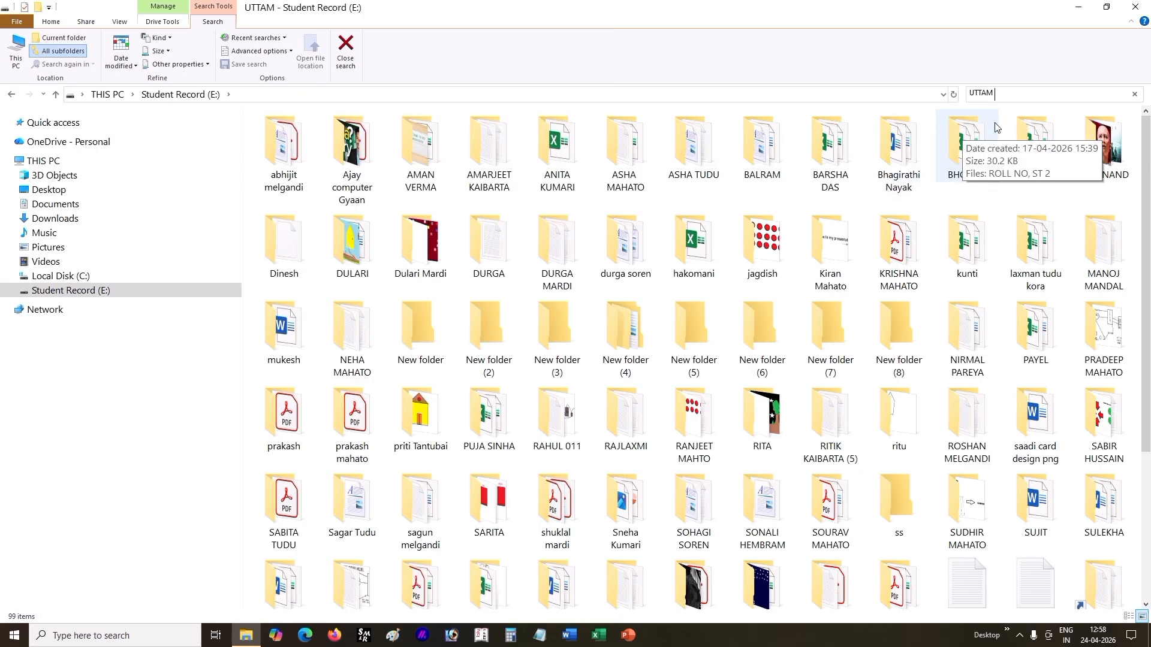
{"action": "left_click", "coordinate": [1135, 95]}
{"action": "left_click", "coordinate": [1008, 94]}
{"action": "type", "text": "UTTAM"}
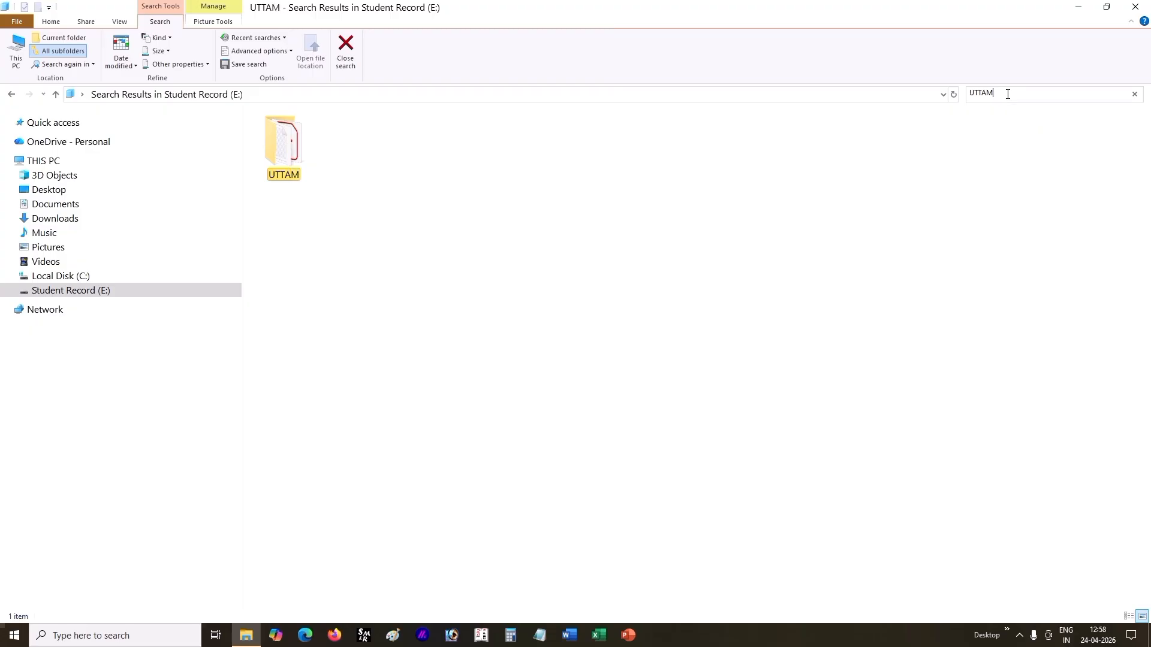
{"action": "left_click", "coordinate": [269, 142]}
{"action": "double_click", "coordinate": [288, 145]}
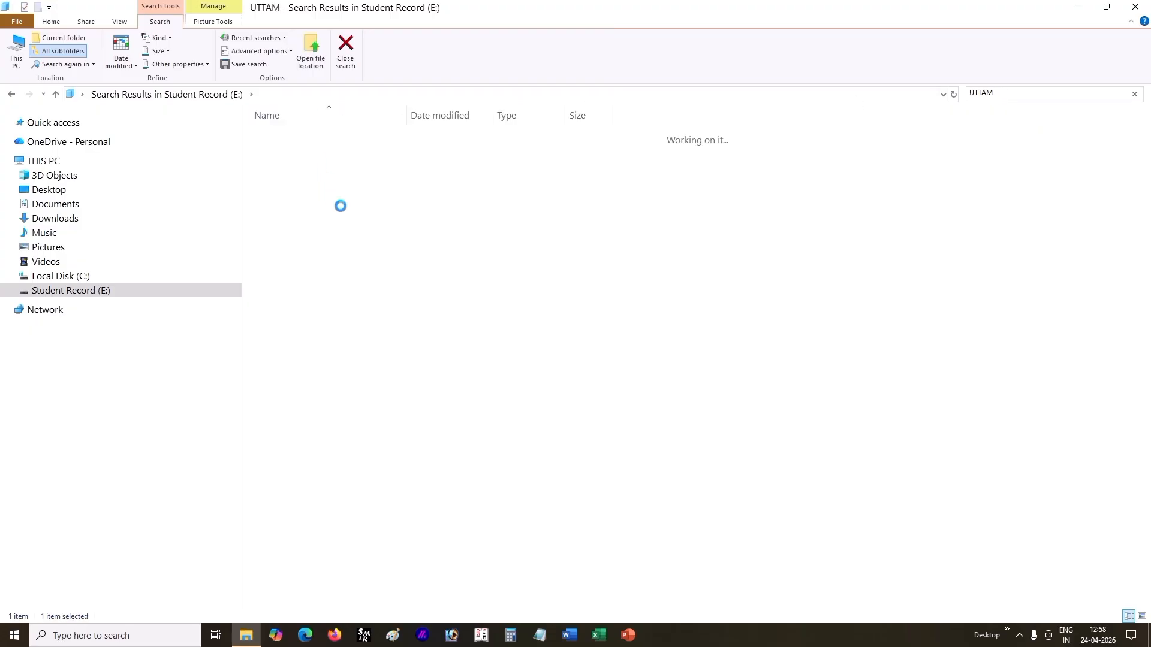
Step: View the PRINT PDF in Acrobat, checking its header ABOUT COMPUTER and footer AIIT, and close both the PDF and the folder window
{"action": "left_click", "coordinate": [318, 162]}
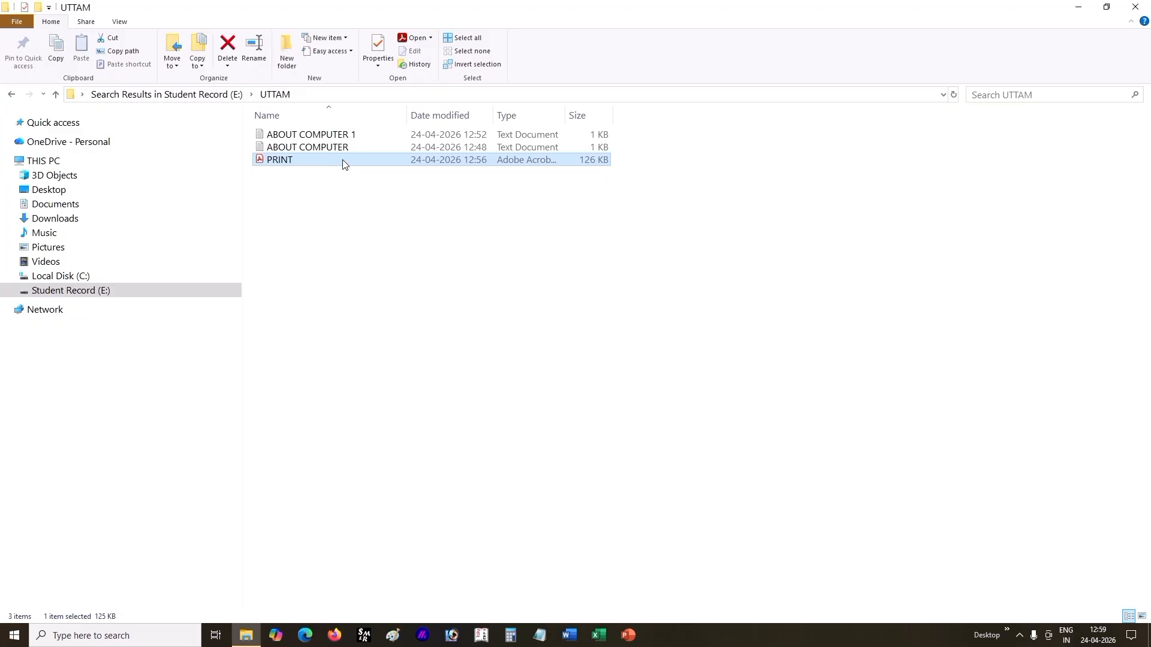
{"action": "double_click", "coordinate": [343, 160]}
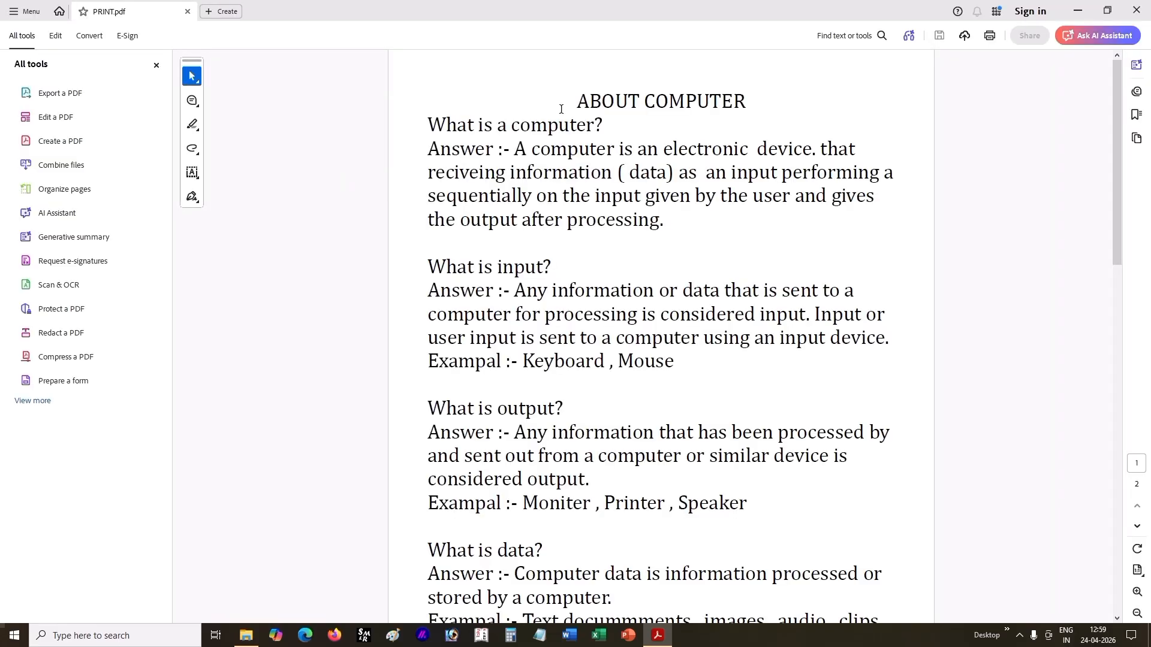
{"action": "left_click_drag", "start_coordinate": [574, 100], "coordinate": [724, 100]}
{"action": "scroll", "coordinate": [626, 401], "scroll_direction": "down", "scroll_amount": 10}
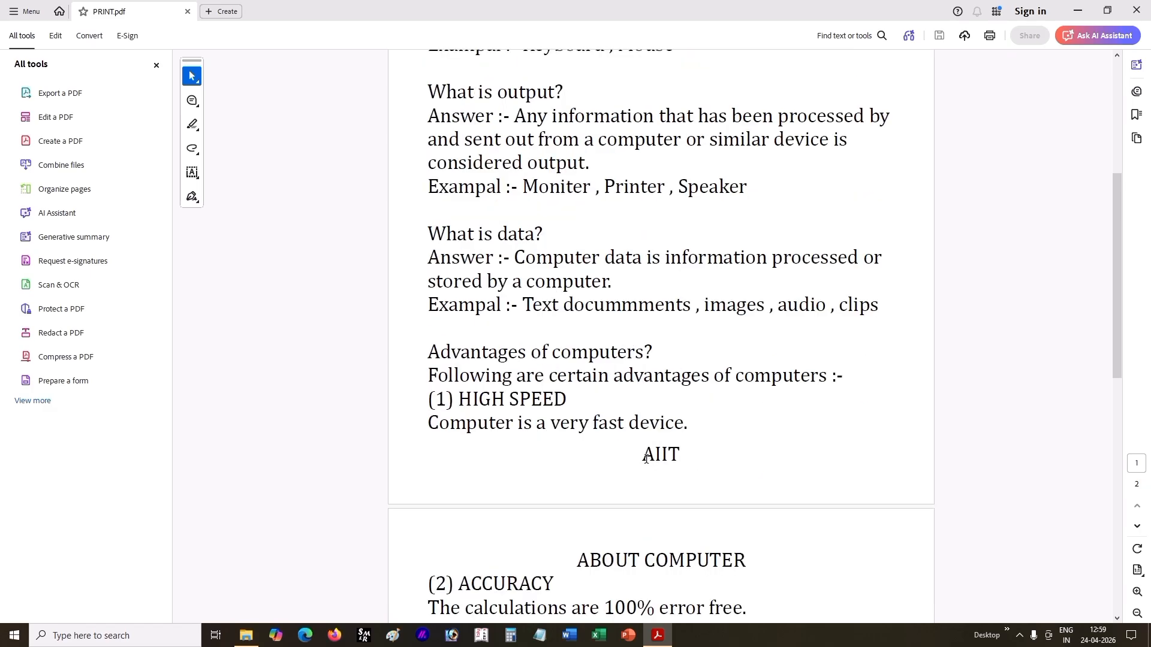
{"action": "left_click_drag", "start_coordinate": [641, 455], "coordinate": [684, 457]}
{"action": "scroll", "coordinate": [620, 347], "scroll_direction": "up", "scroll_amount": 3}
{"action": "scroll", "coordinate": [620, 347], "scroll_direction": "up", "scroll_amount": 4}
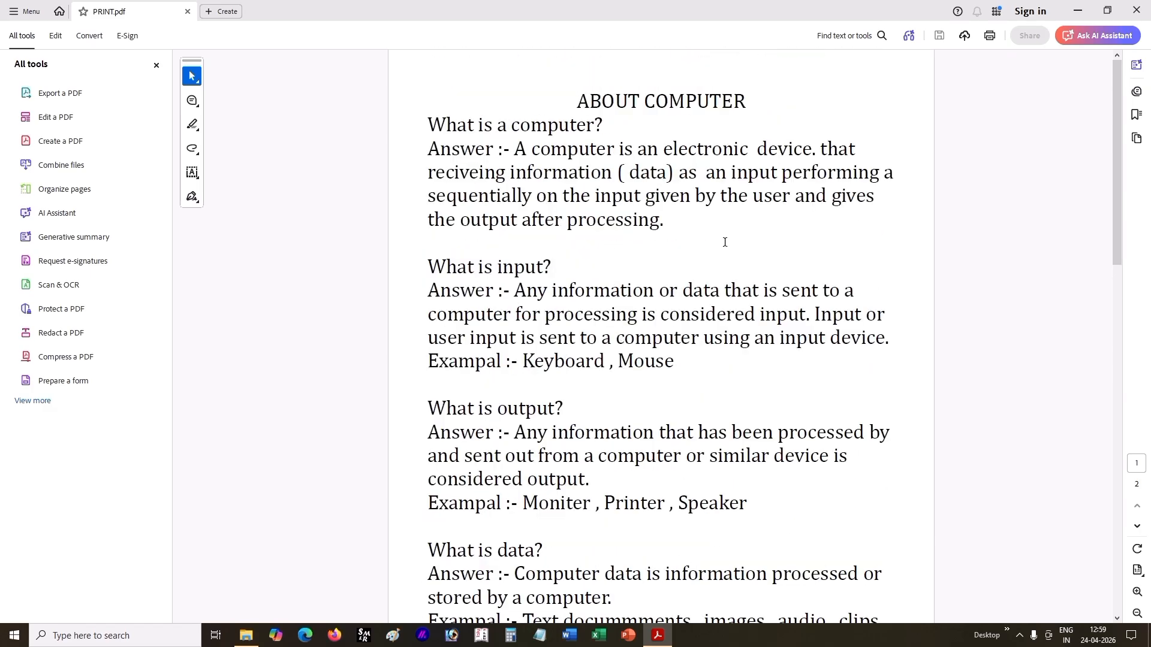
{"action": "left_click", "coordinate": [1139, 8]}
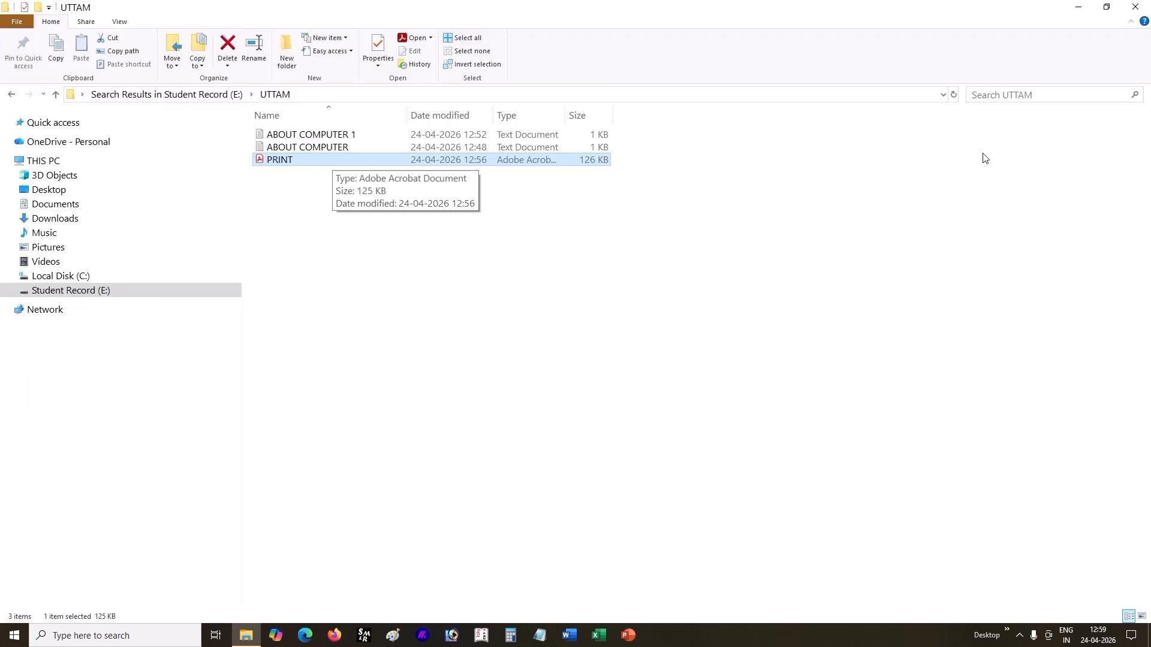
{"action": "left_click", "coordinate": [1135, 7]}
Step: Launch Notepad with a blank document and close it using the Exit command
{"action": "left_click", "coordinate": [541, 636]}
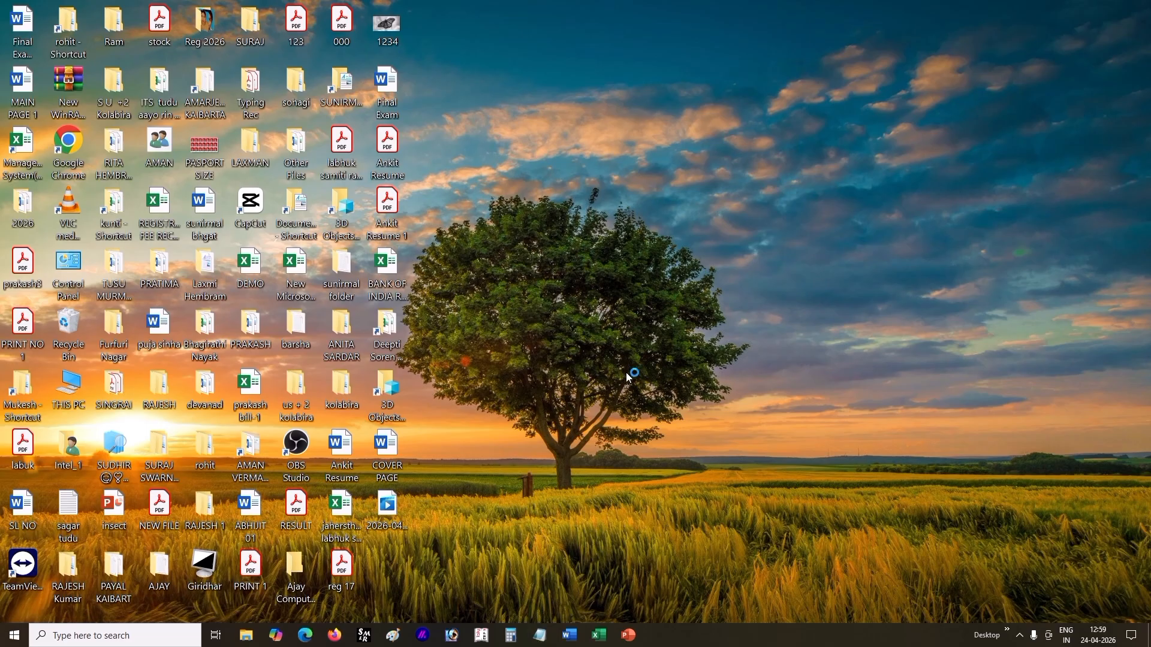
{"action": "left_click", "coordinate": [154, 118]}
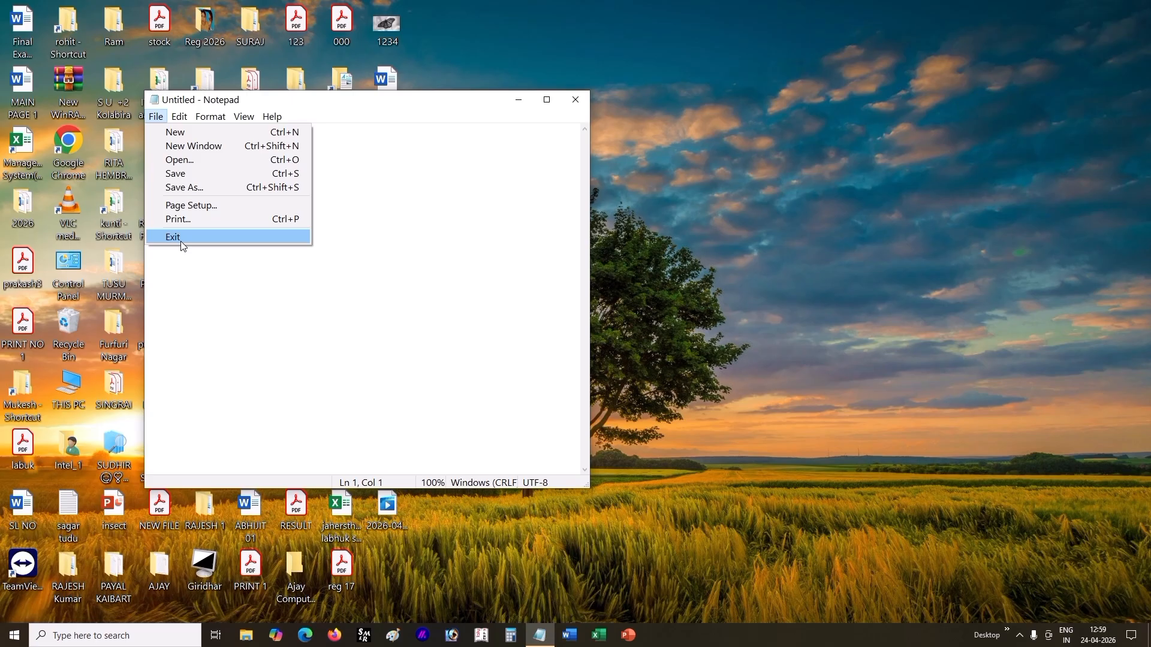
{"action": "left_click", "coordinate": [179, 172]}
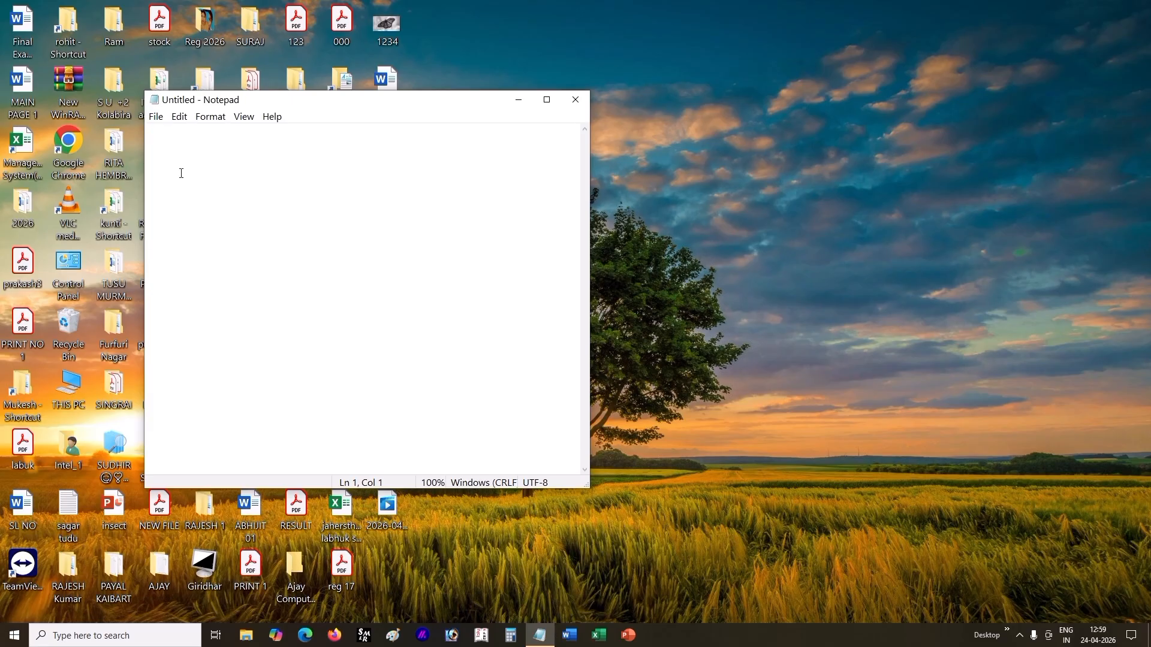
{"action": "left_click", "coordinate": [157, 117]}
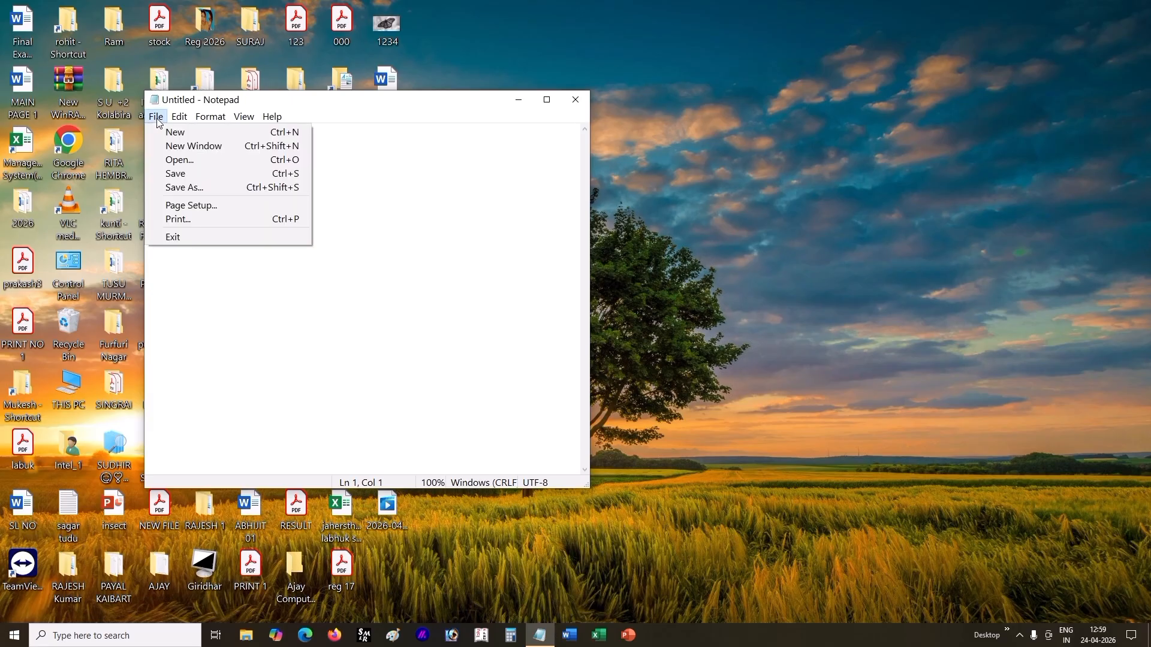
{"action": "left_click", "coordinate": [185, 237]}
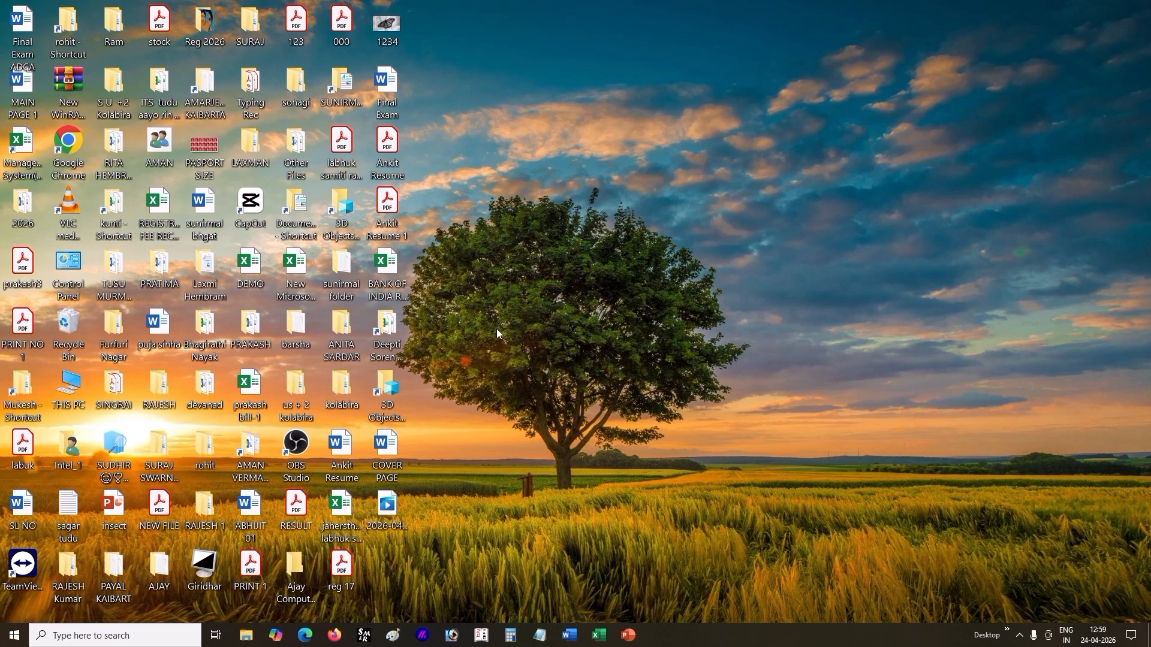
Step: Start Notepad again and look over its File, Edit and View commands without choosing any
{"action": "left_click", "coordinate": [539, 636]}
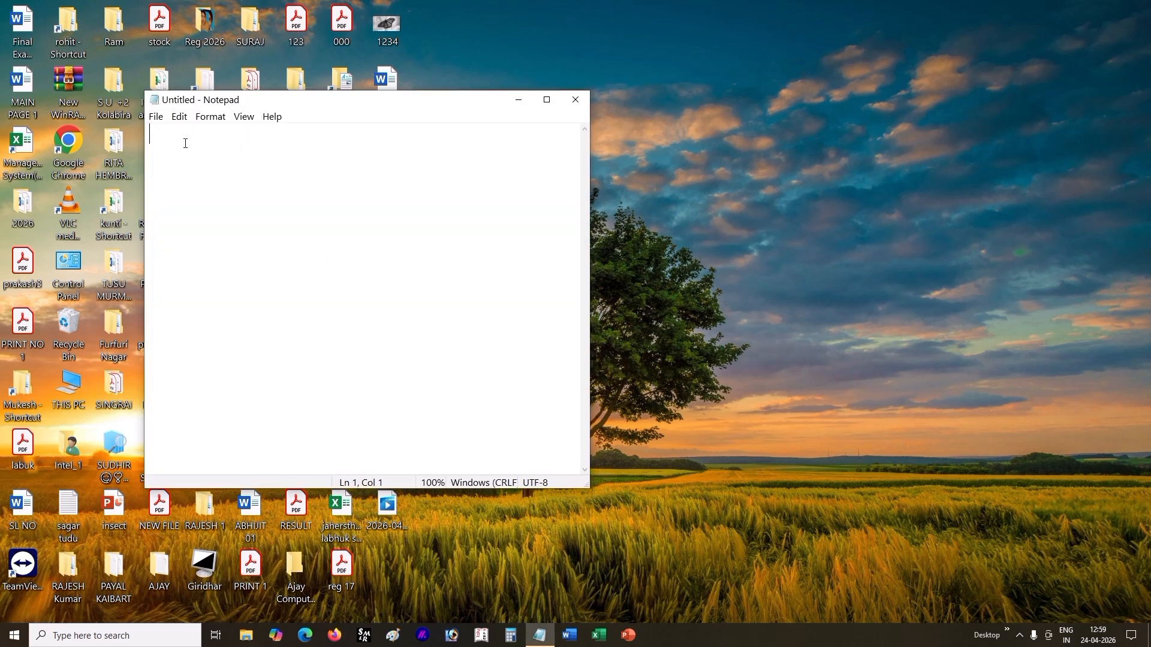
{"action": "left_click", "coordinate": [156, 117]}
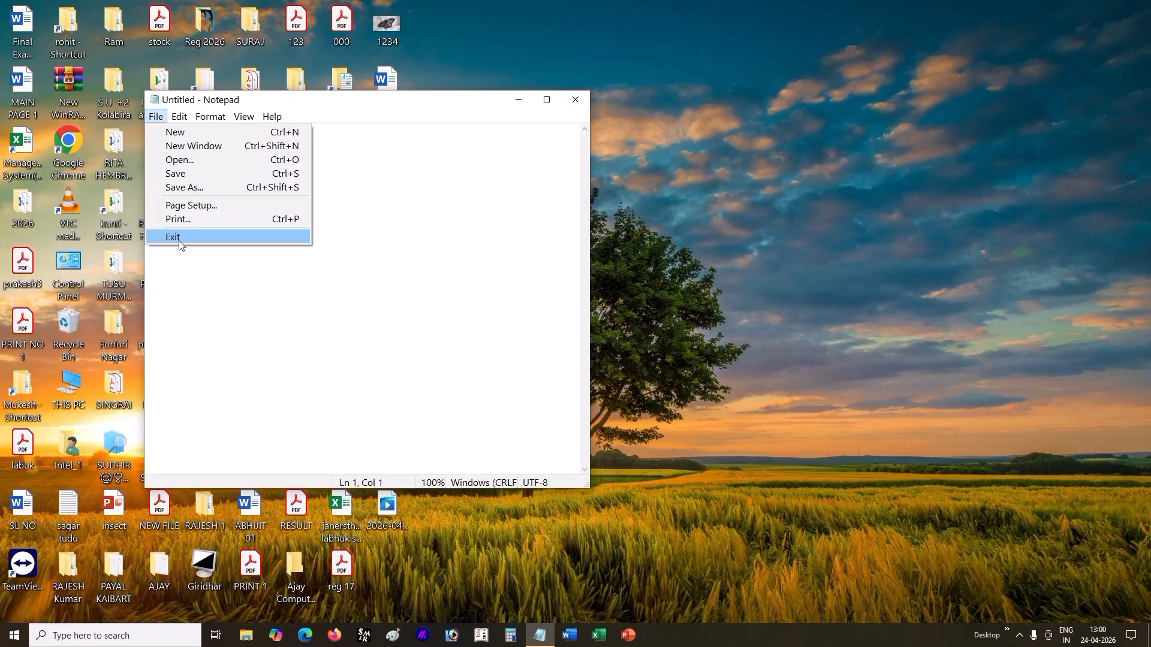
{"action": "mouse_move", "coordinate": [180, 117]}
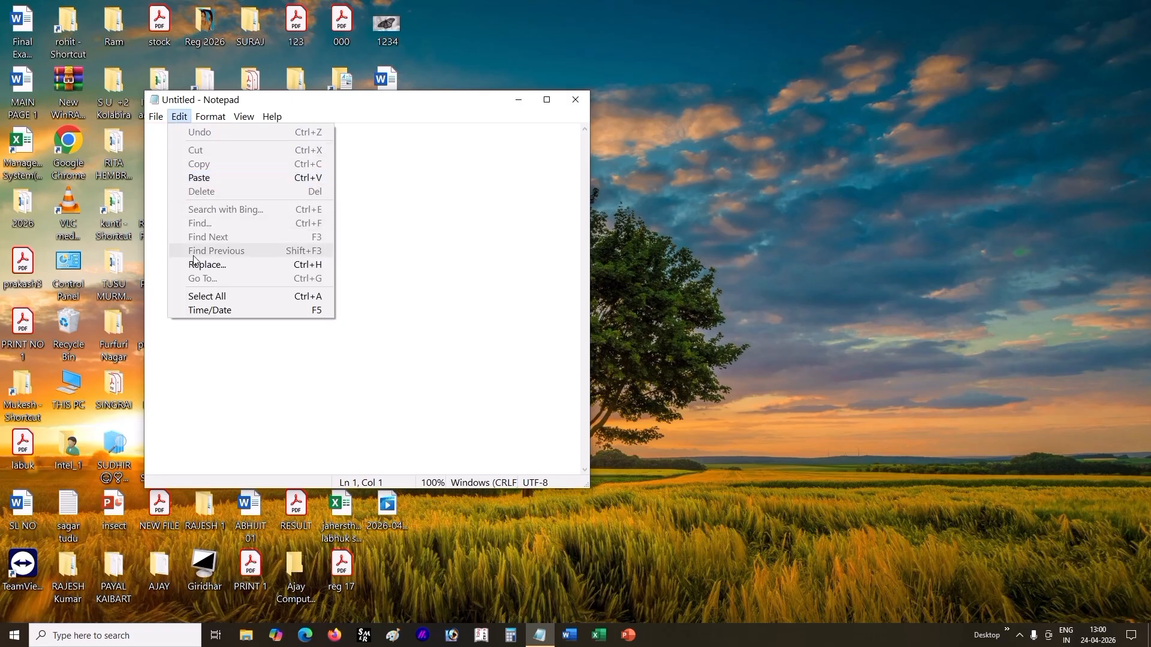
{"action": "mouse_move", "coordinate": [234, 120]}
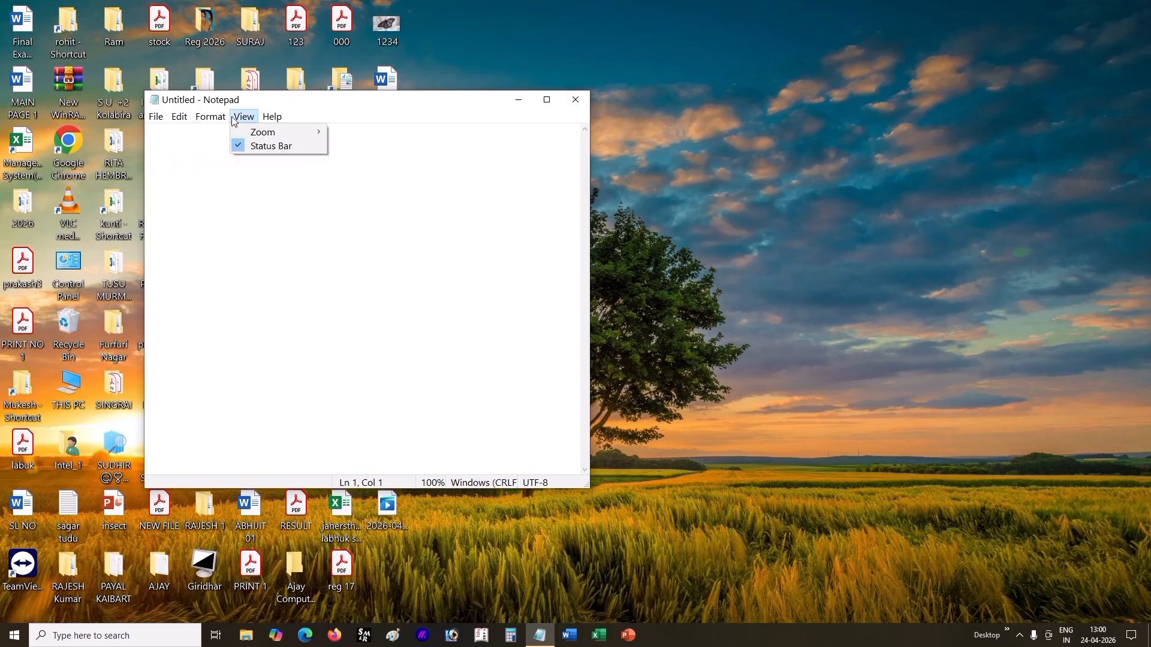
{"action": "left_click", "coordinate": [253, 276]}
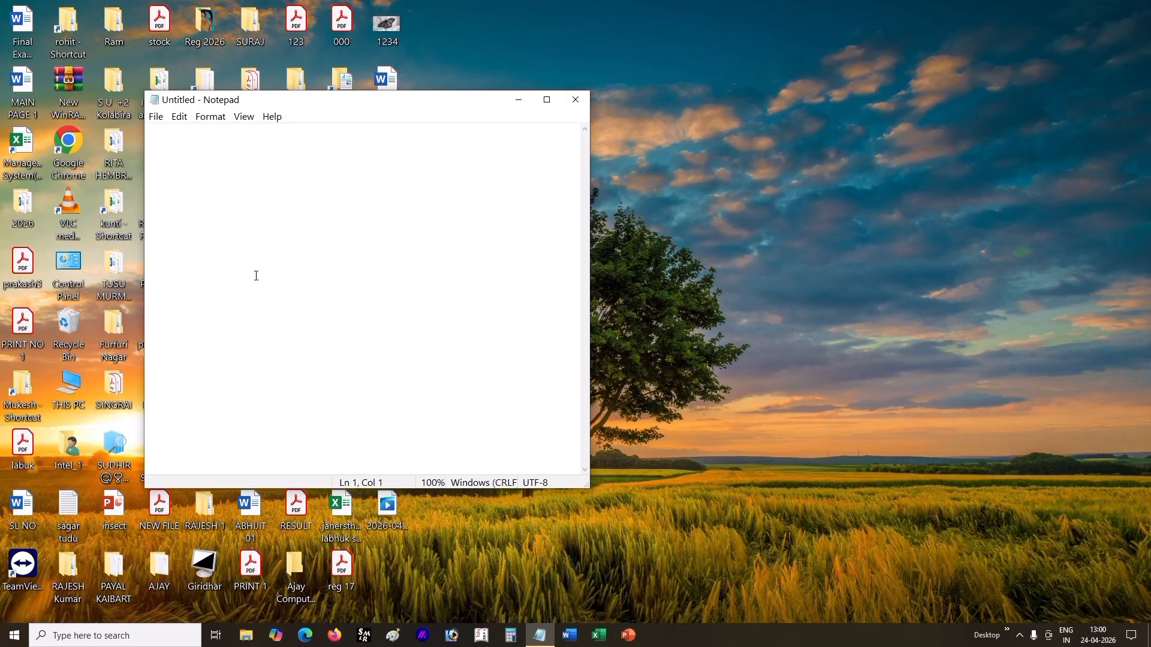
Step: Open the ABOUT COMPUTER text document in Notepad and maximize its window
{"action": "left_click", "coordinate": [184, 121]}
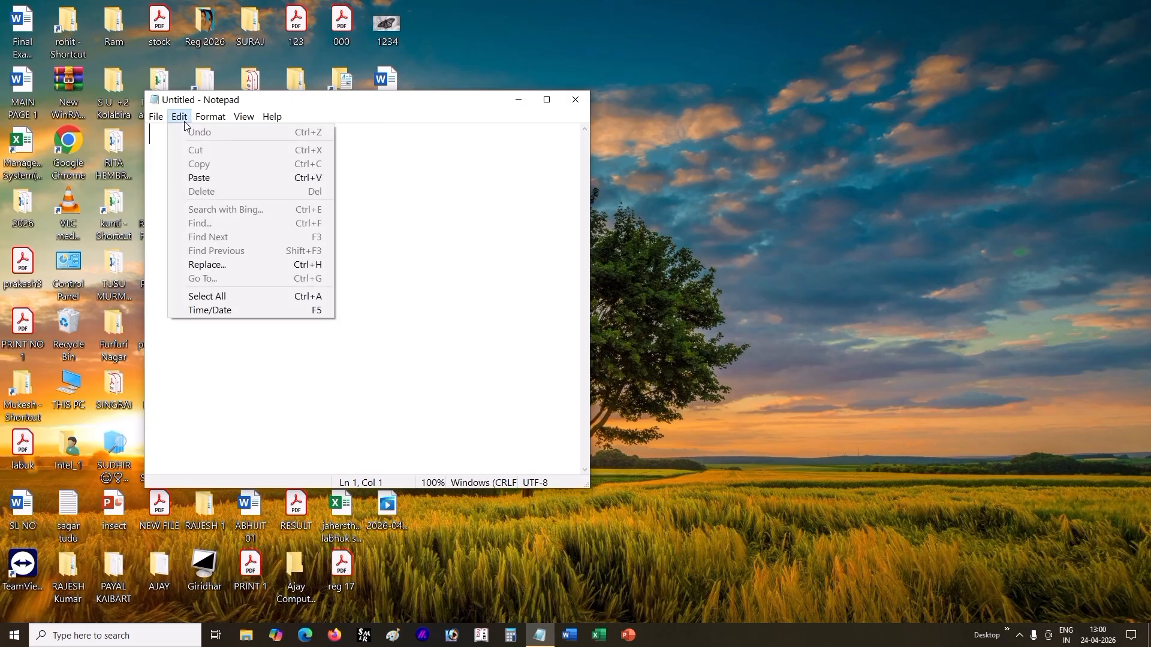
{"action": "left_click", "coordinate": [186, 123]}
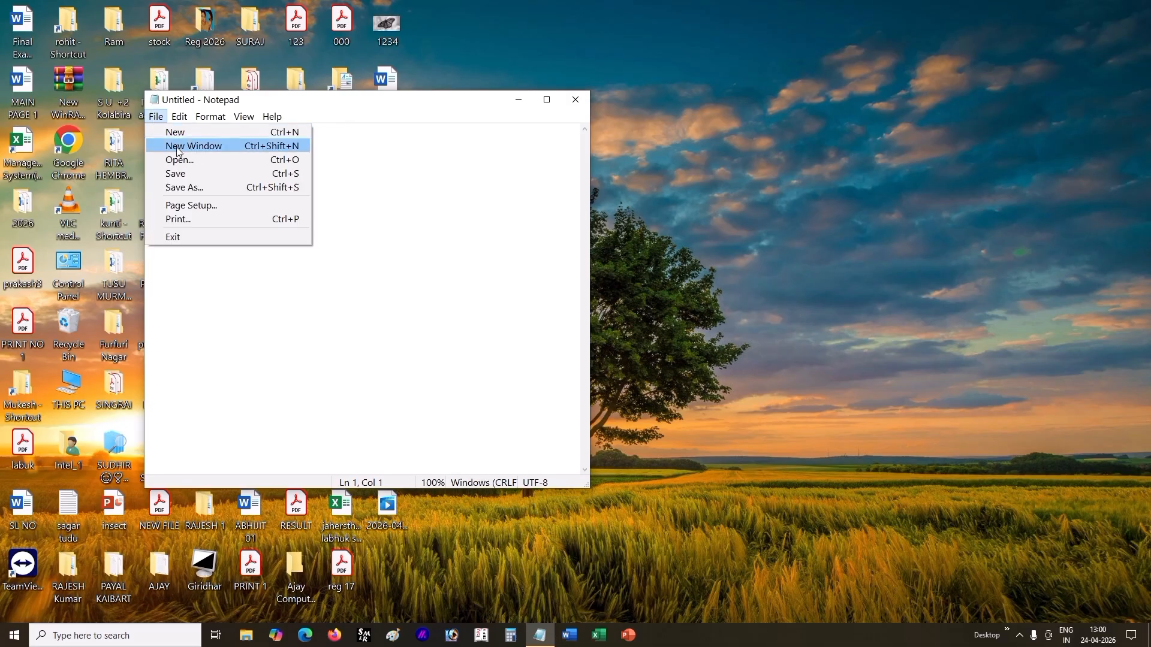
{"action": "left_click", "coordinate": [188, 159]}
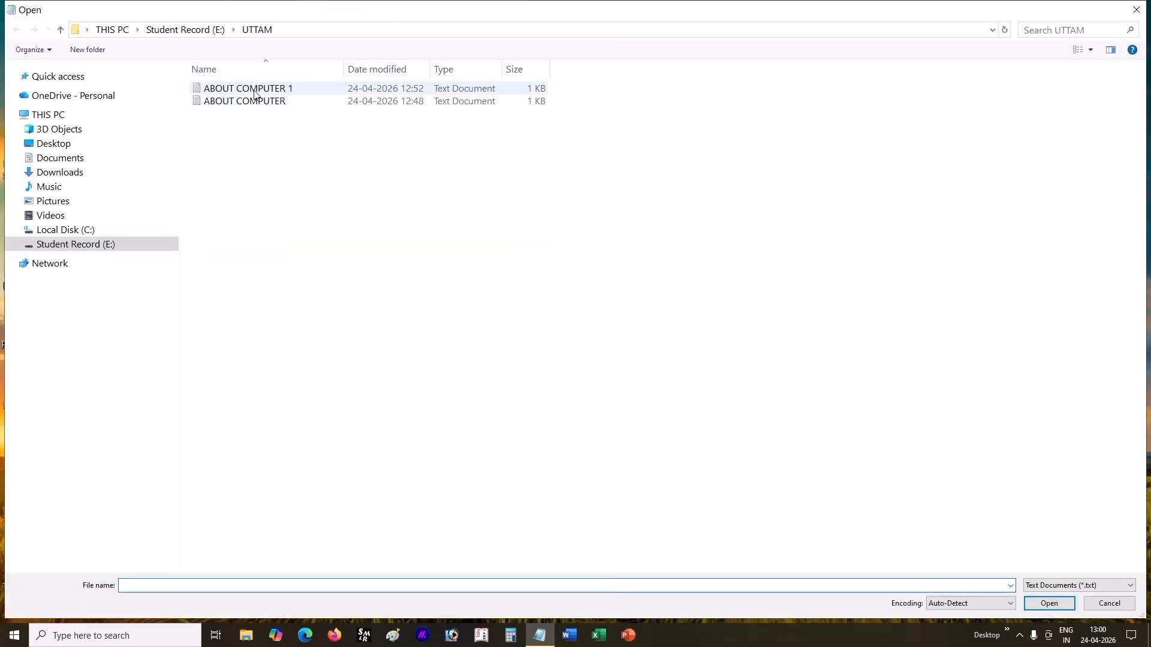
{"action": "double_click", "coordinate": [254, 99]}
{"action": "left_click", "coordinate": [547, 100]}
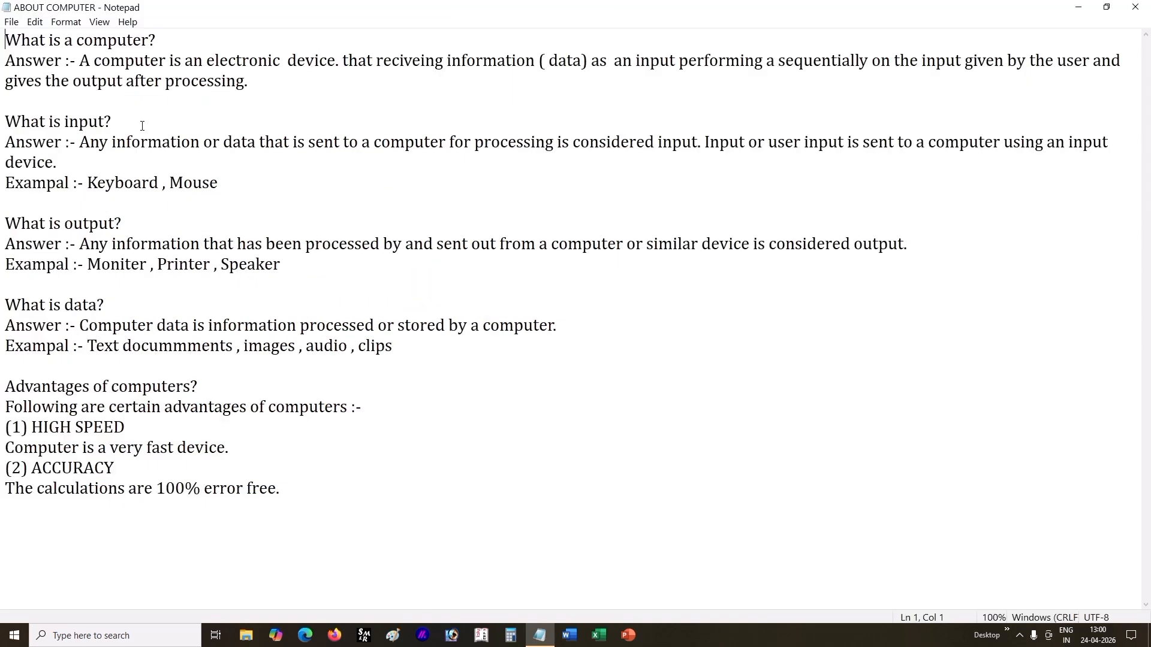
Step: Delete the "What is a computer?" question with its answer twice, undoing the deletion each time
{"action": "left_click_drag", "start_coordinate": [6, 39], "coordinate": [347, 82]}
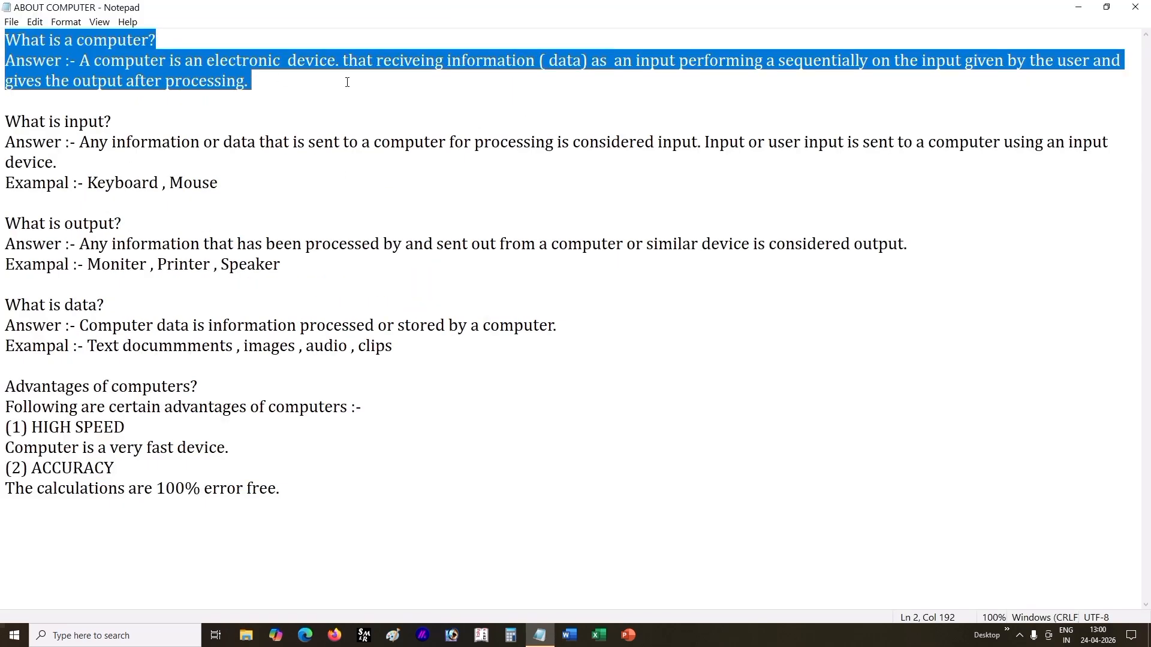
{"action": "key", "text": "BackSpace"}
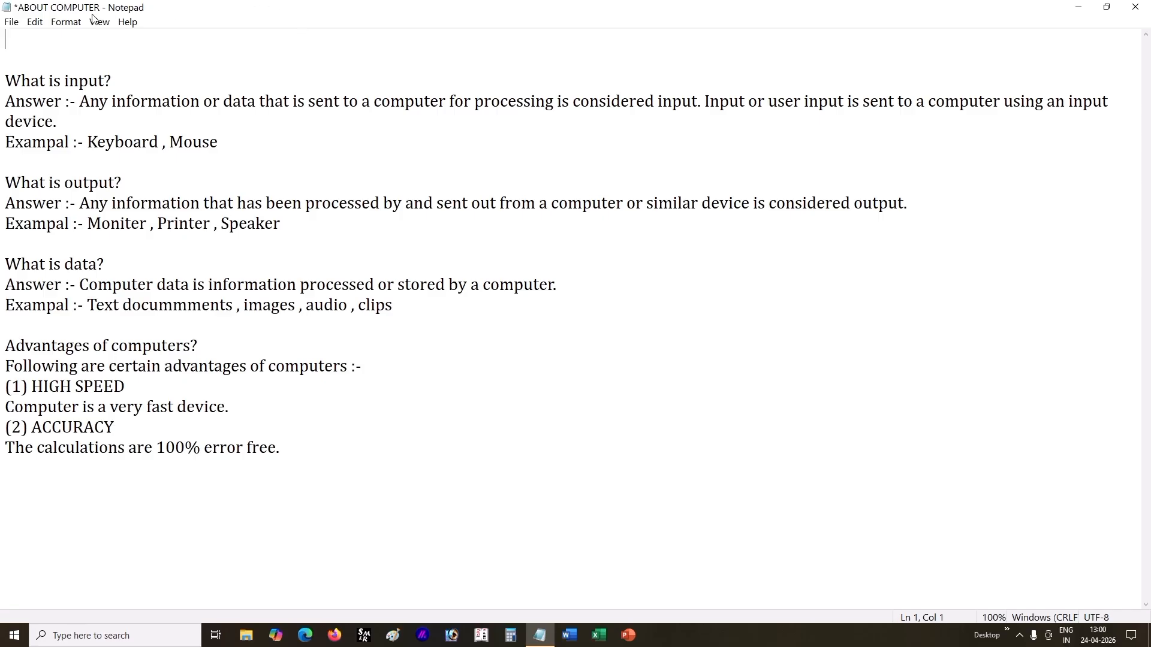
{"action": "left_click", "coordinate": [35, 22]}
{"action": "left_click", "coordinate": [81, 38]}
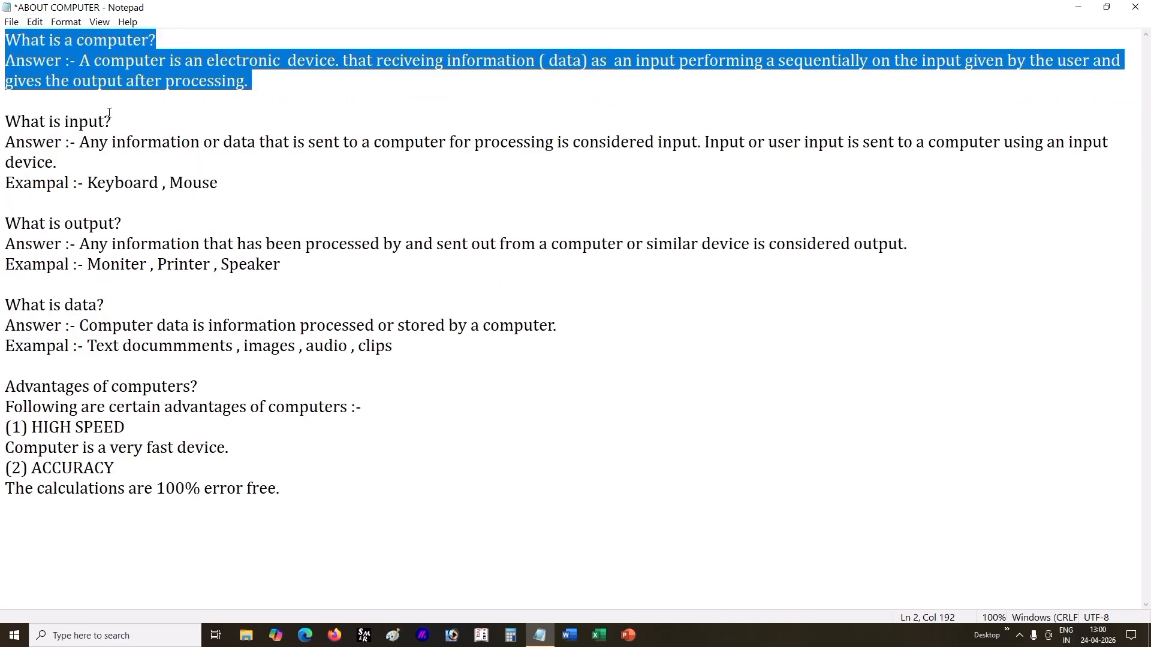
{"action": "left_click", "coordinate": [294, 98]}
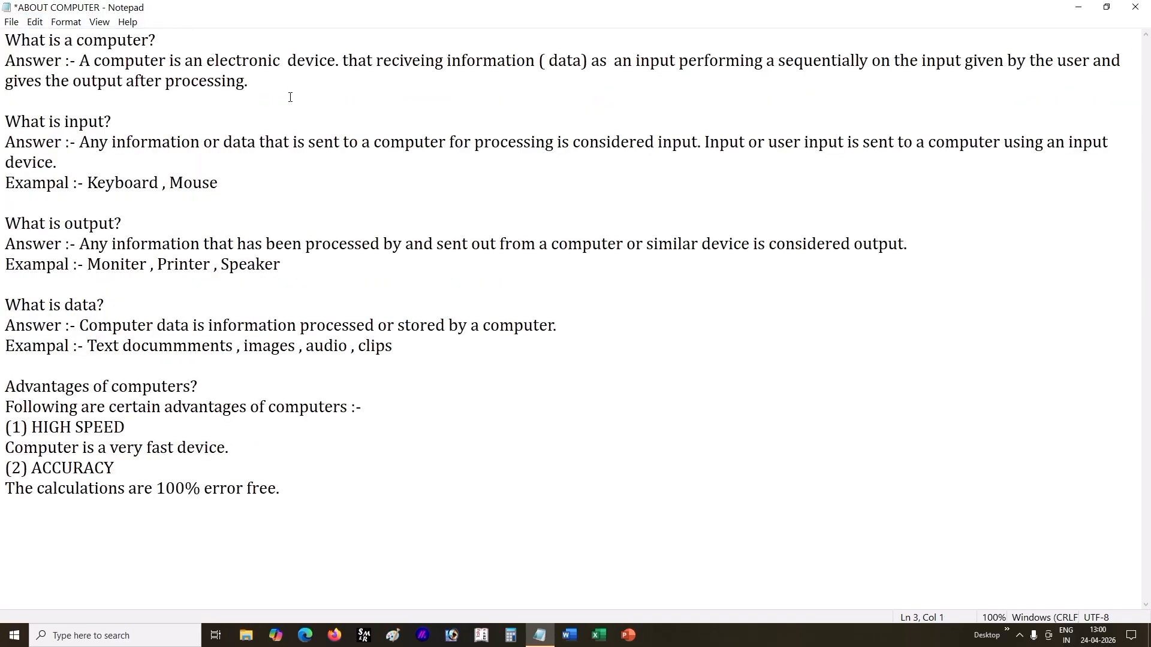
{"action": "left_click_drag", "start_coordinate": [290, 97], "coordinate": [32, 55]}
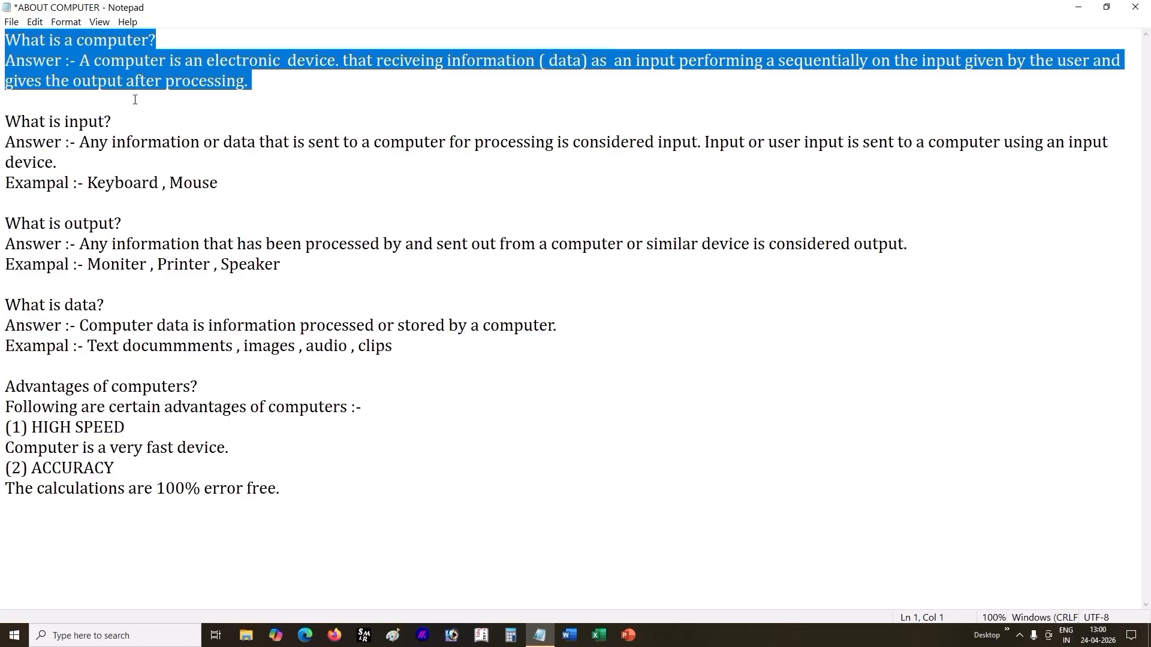
{"action": "key", "text": "Delete"}
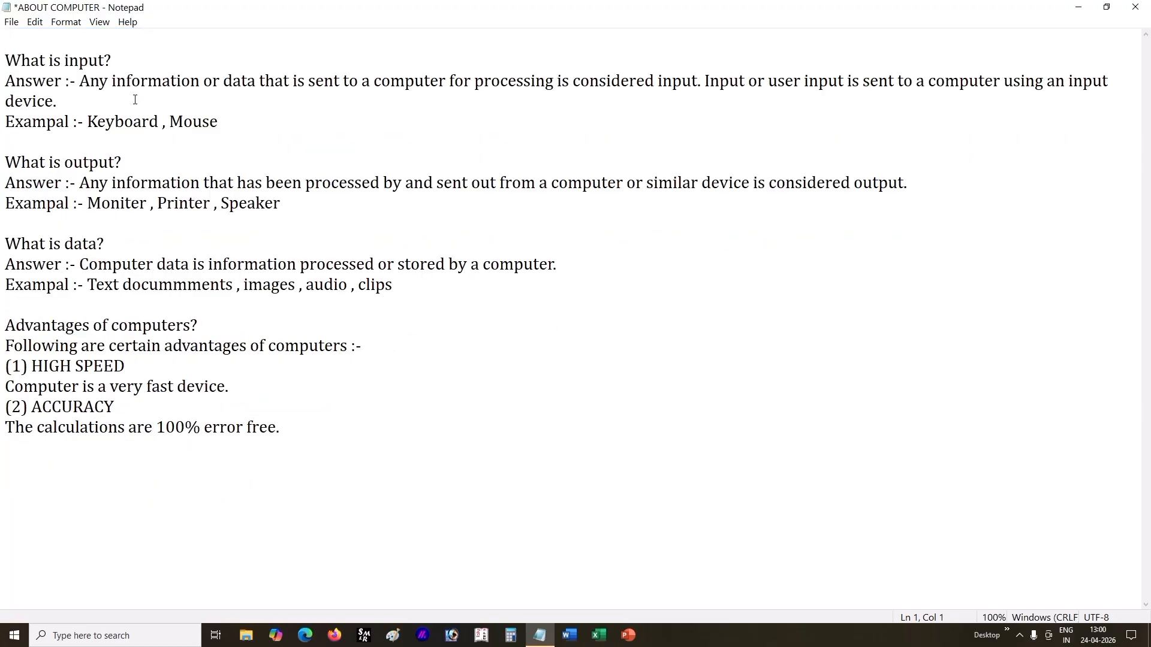
{"action": "key", "text": "ctrl+z"}
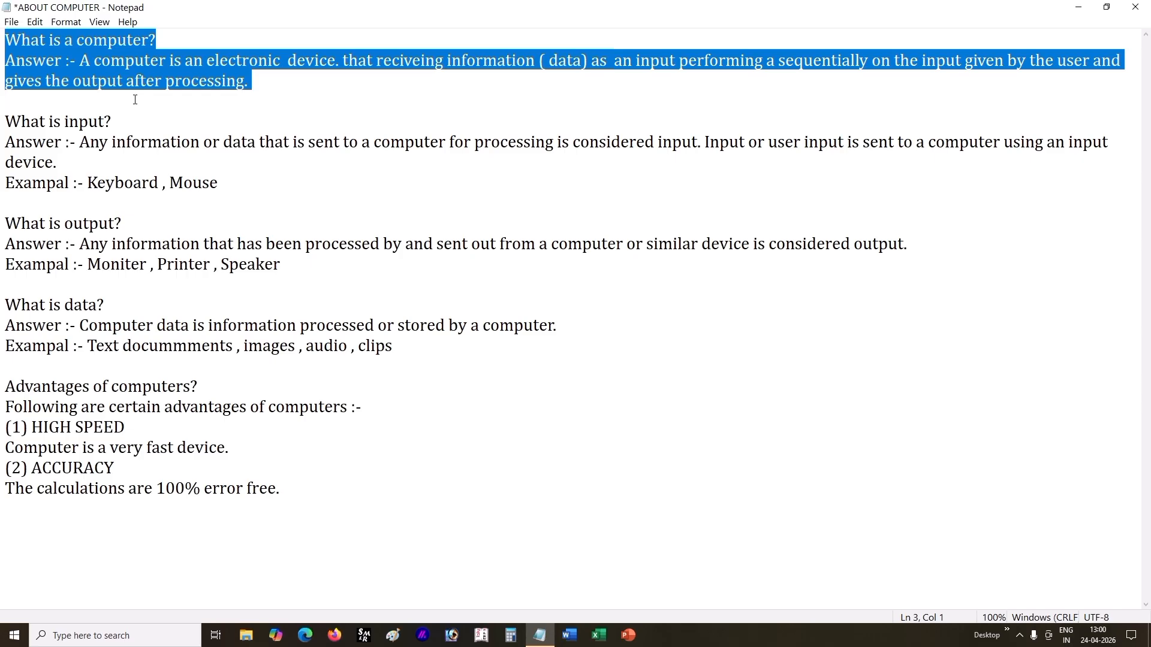
Step: Cut the "What is a computer?" question with its answer and paste it after the document's last line
{"action": "left_click", "coordinate": [37, 24]}
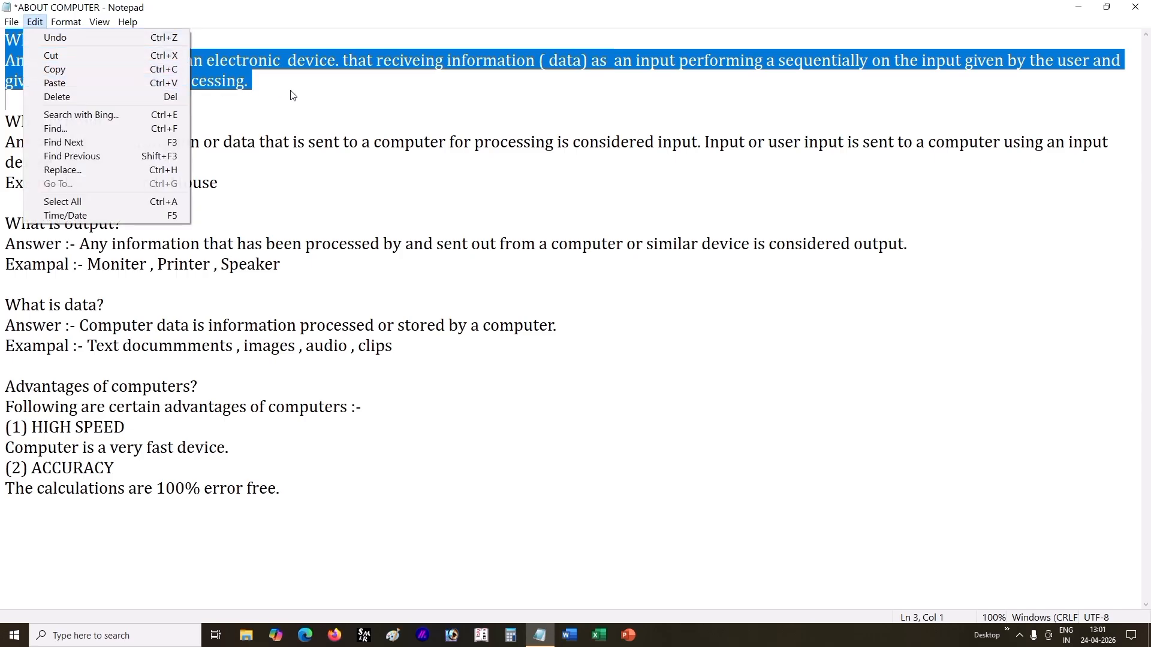
{"action": "left_click", "coordinate": [258, 84]}
{"action": "left_click_drag", "start_coordinate": [257, 83], "coordinate": [4, 39]}
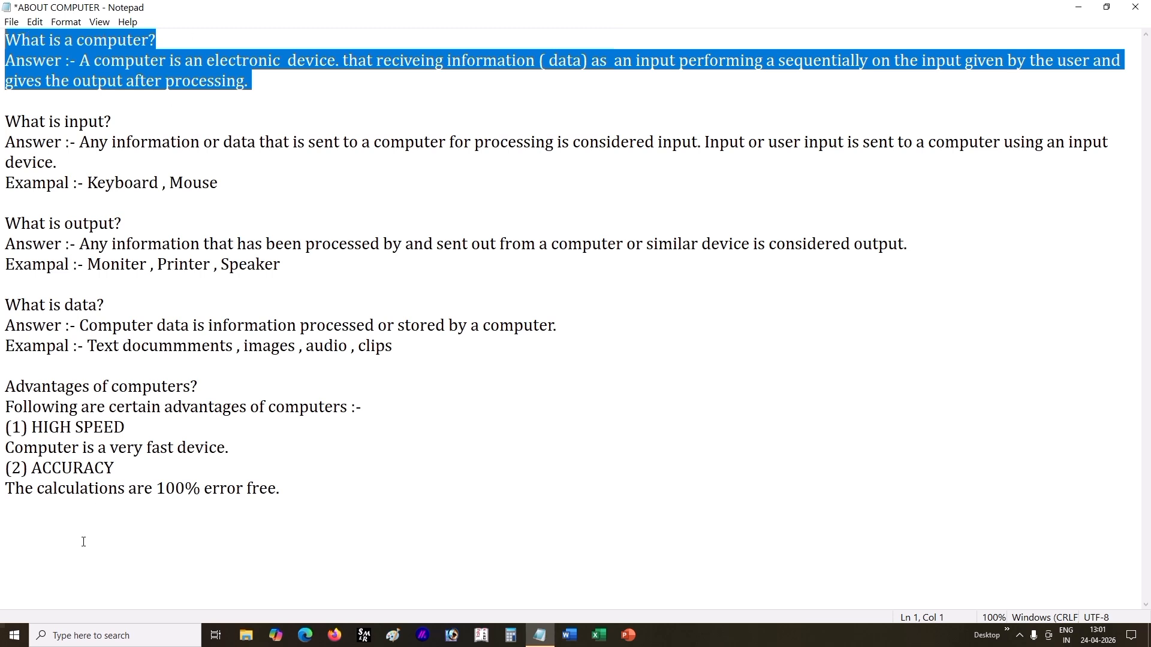
{"action": "left_click", "coordinate": [166, 81]}
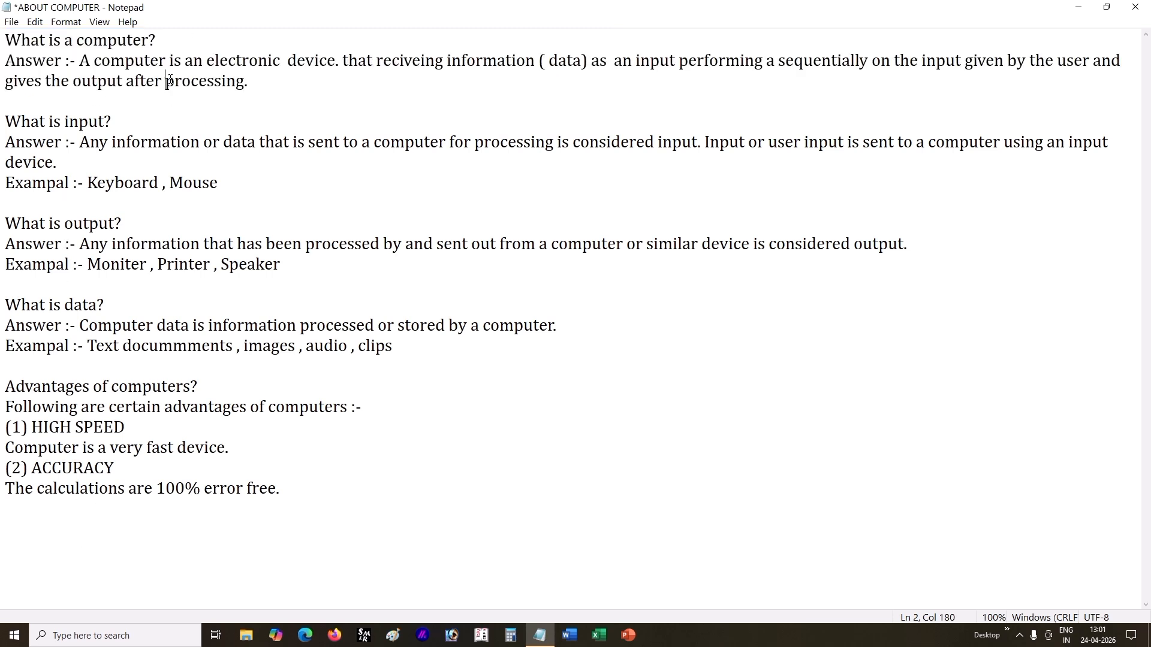
{"action": "left_click_drag", "start_coordinate": [259, 91], "coordinate": [3, 40]}
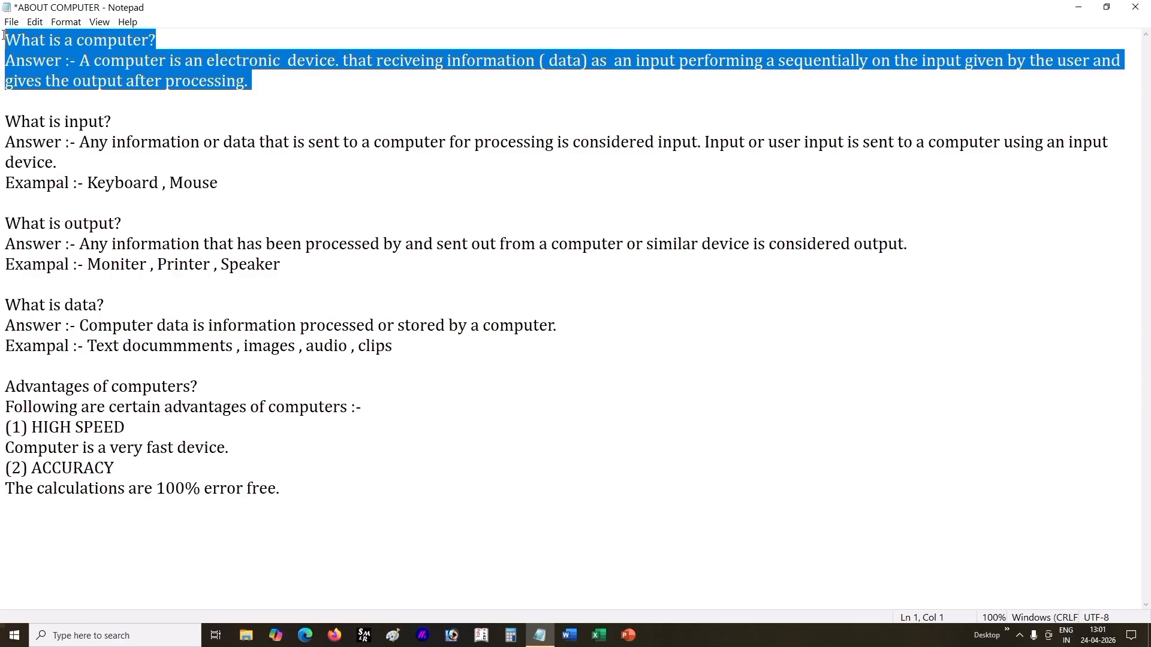
{"action": "left_click", "coordinate": [36, 22]}
{"action": "left_click", "coordinate": [52, 56]}
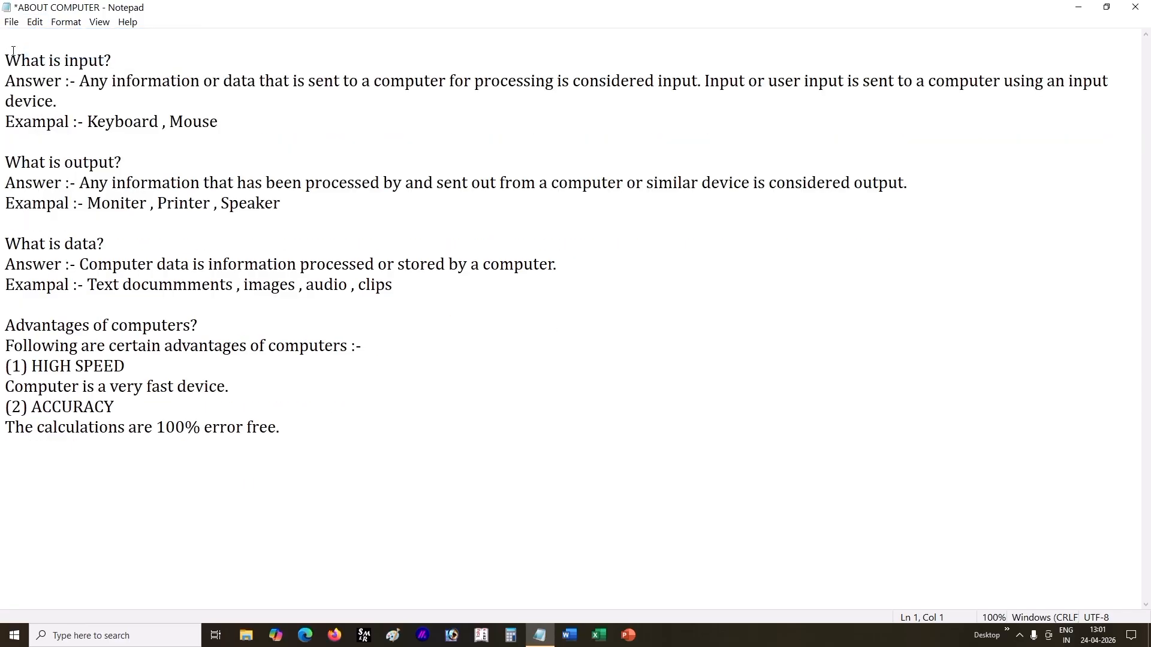
{"action": "left_click", "coordinate": [32, 472]}
{"action": "left_click", "coordinate": [36, 23]}
{"action": "left_click", "coordinate": [55, 80]}
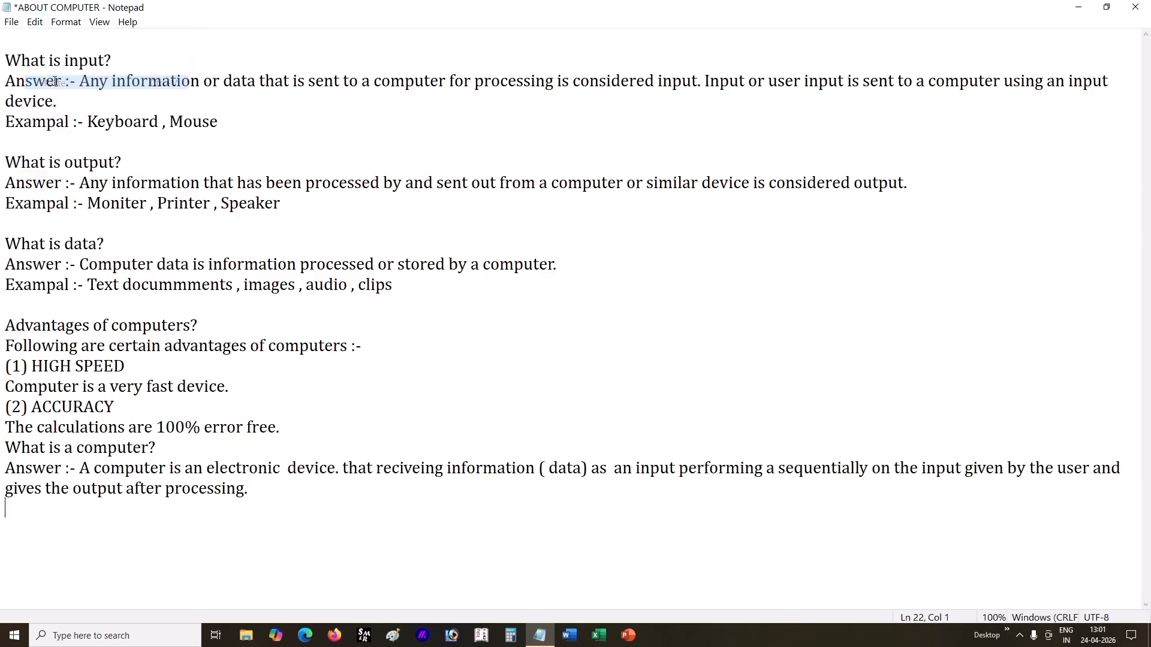
Step: Cut the "What is a computer?" block from the document's end and paste it back at the very beginning
{"action": "left_click_drag", "start_coordinate": [9, 444], "coordinate": [254, 494]}
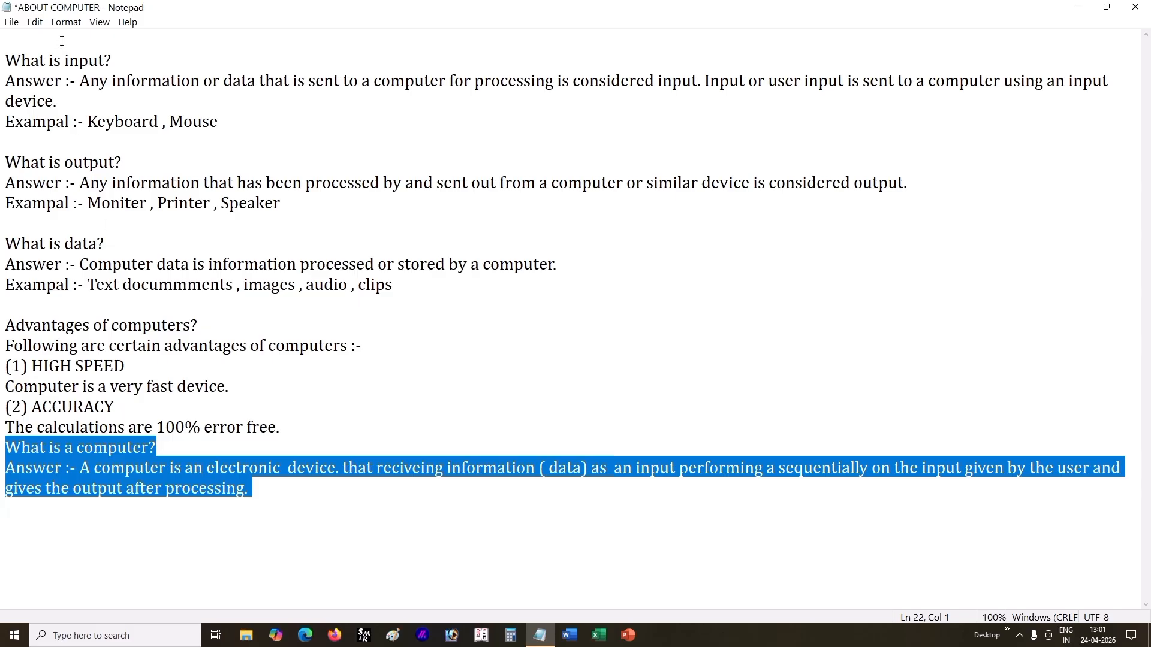
{"action": "left_click", "coordinate": [28, 38]}
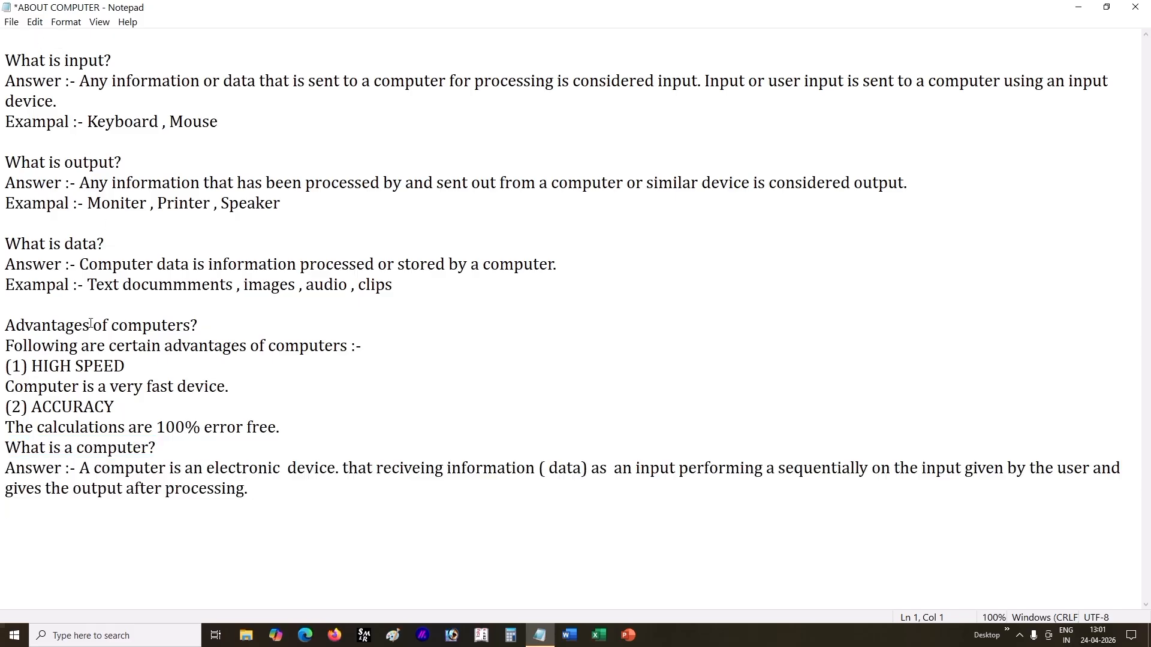
{"action": "left_click_drag", "start_coordinate": [6, 447], "coordinate": [285, 518]}
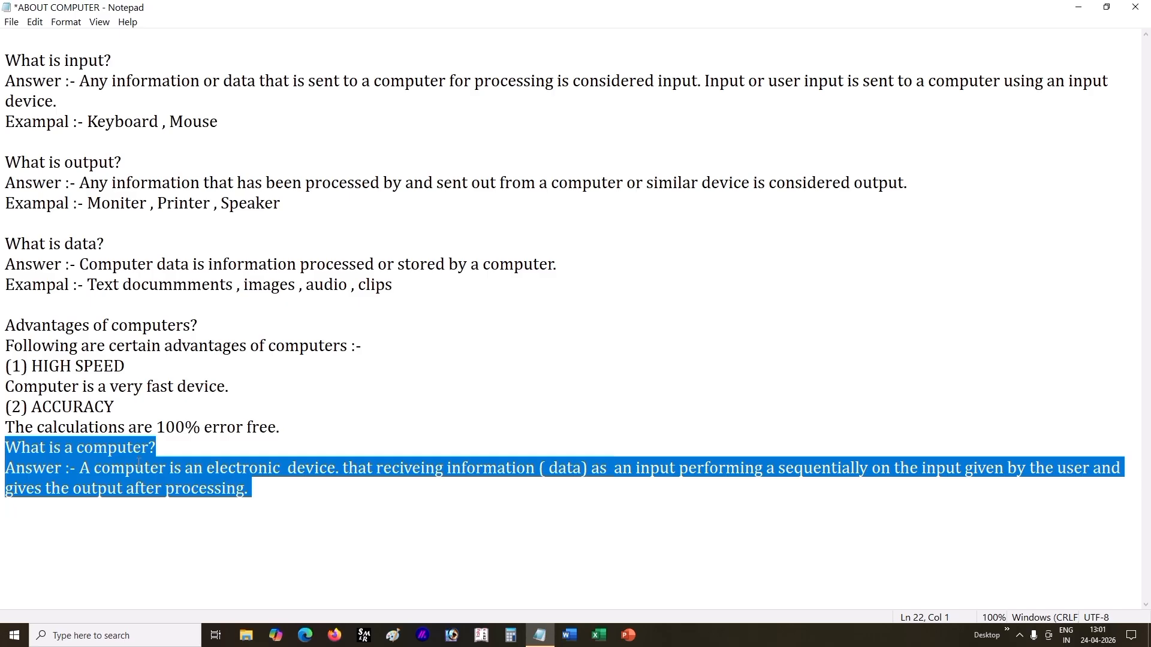
{"action": "left_click", "coordinate": [61, 37]}
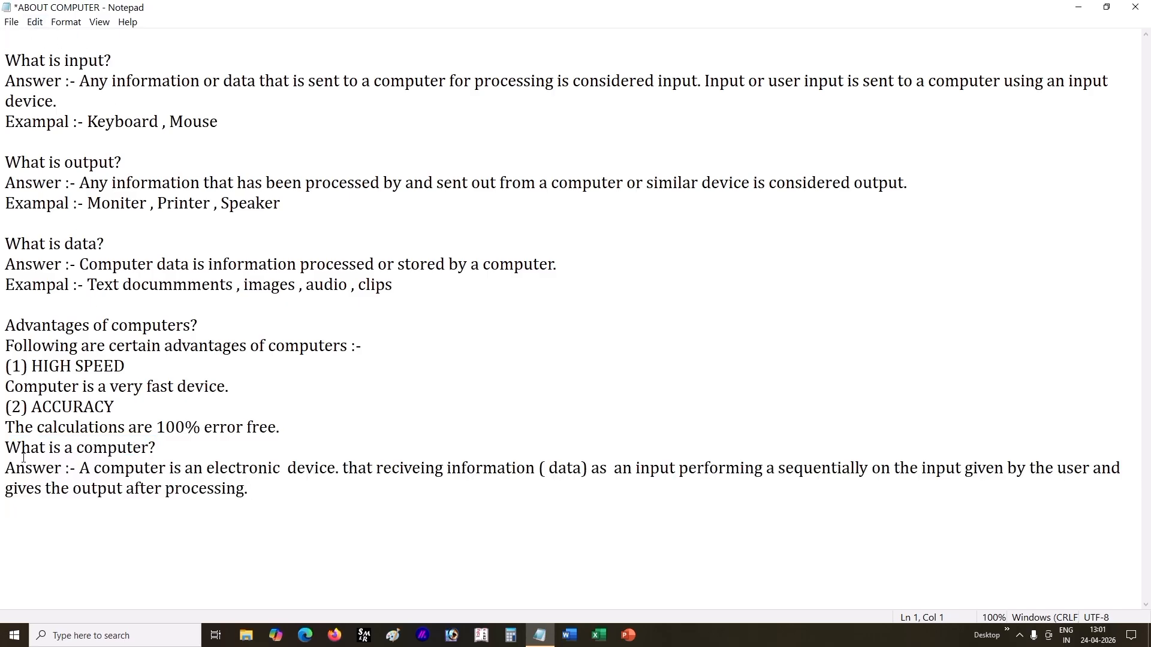
{"action": "left_click_drag", "start_coordinate": [6, 447], "coordinate": [247, 499]}
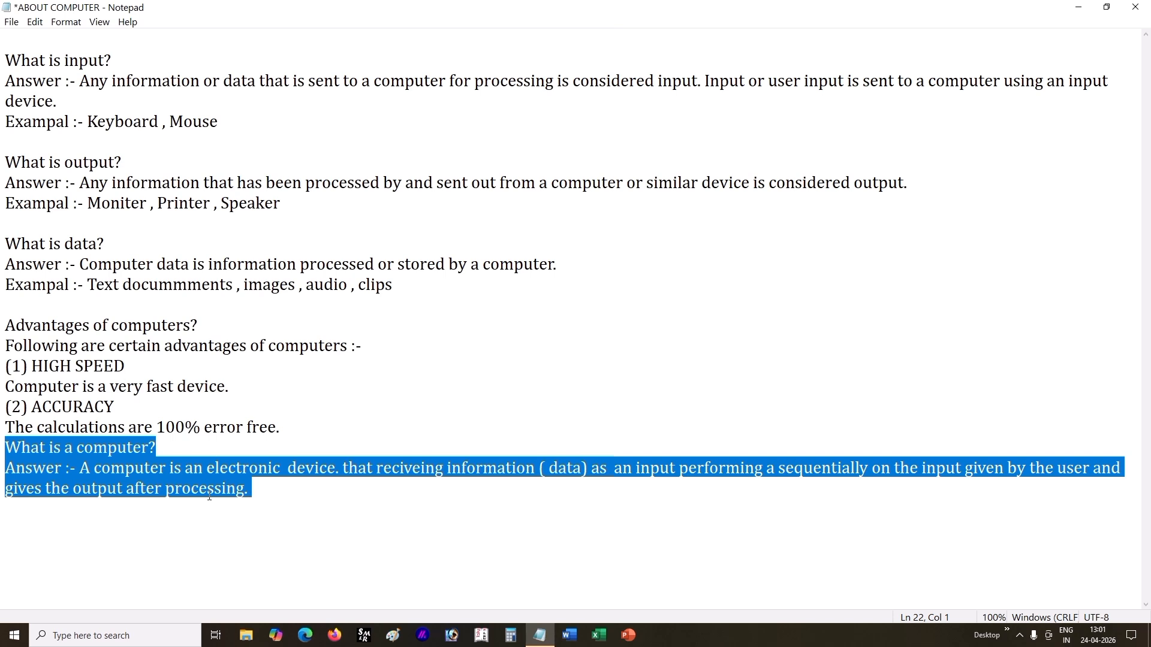
{"action": "left_click", "coordinate": [142, 466]}
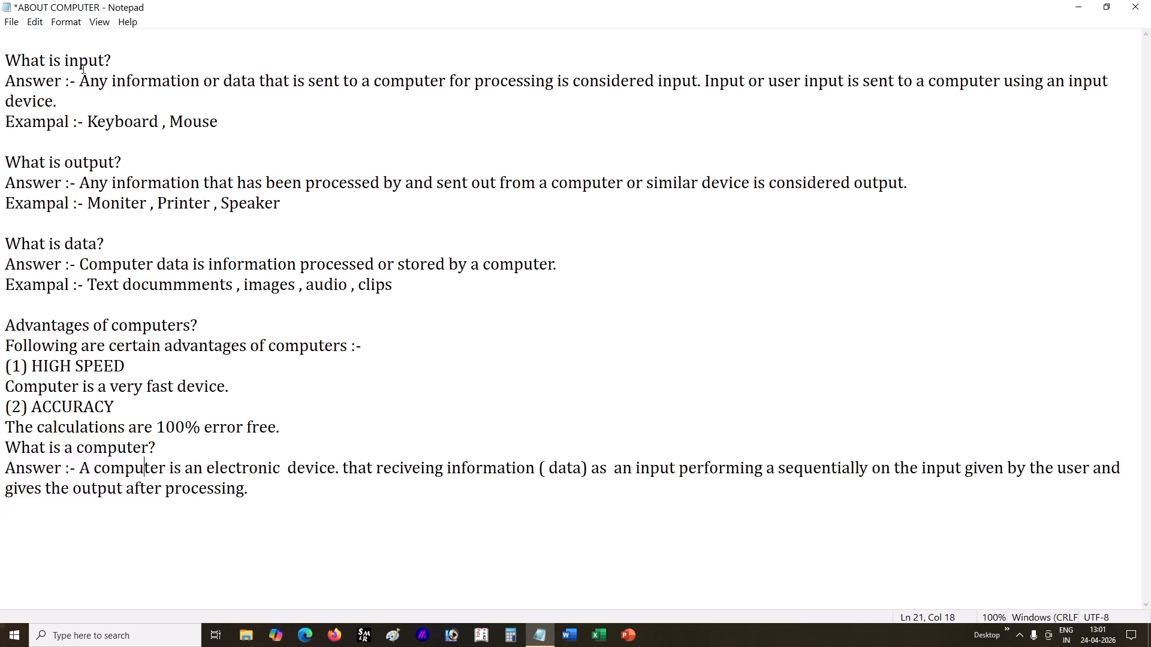
{"action": "left_click_drag", "start_coordinate": [7, 451], "coordinate": [239, 513]}
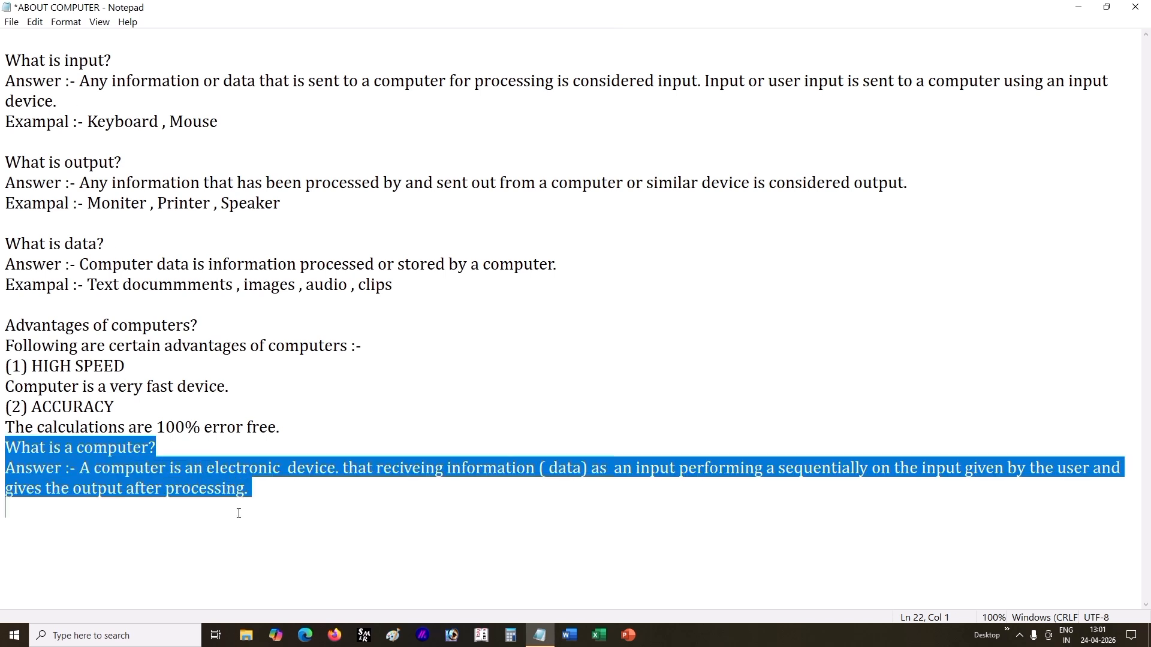
{"action": "left_click", "coordinate": [35, 21]}
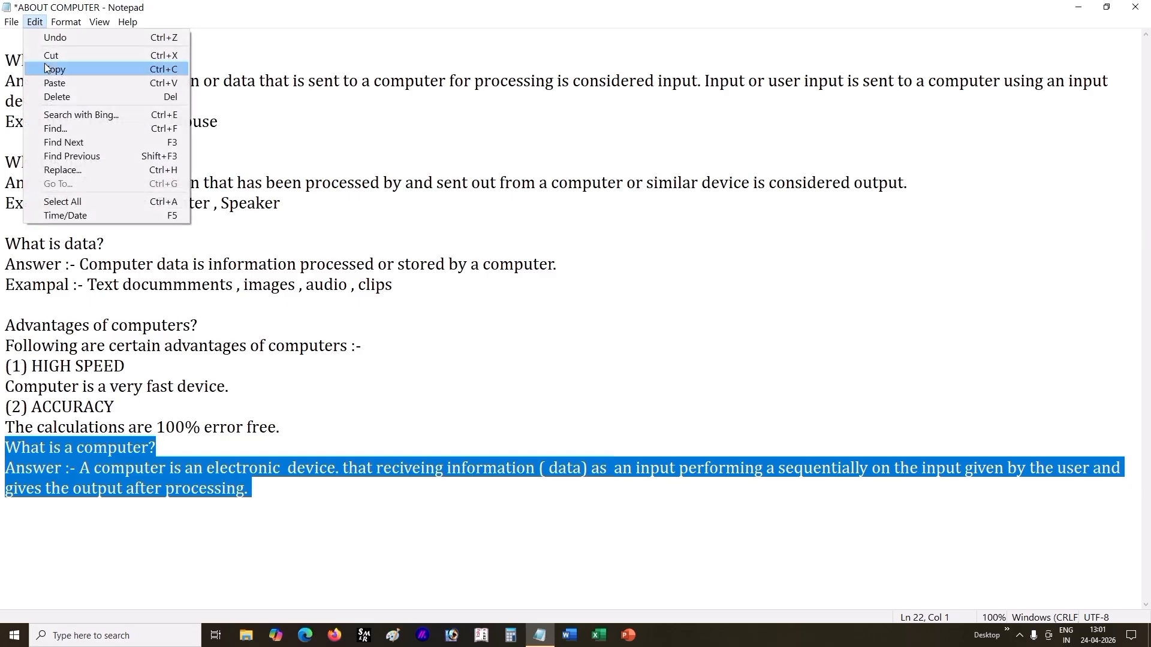
{"action": "left_click", "coordinate": [71, 58]}
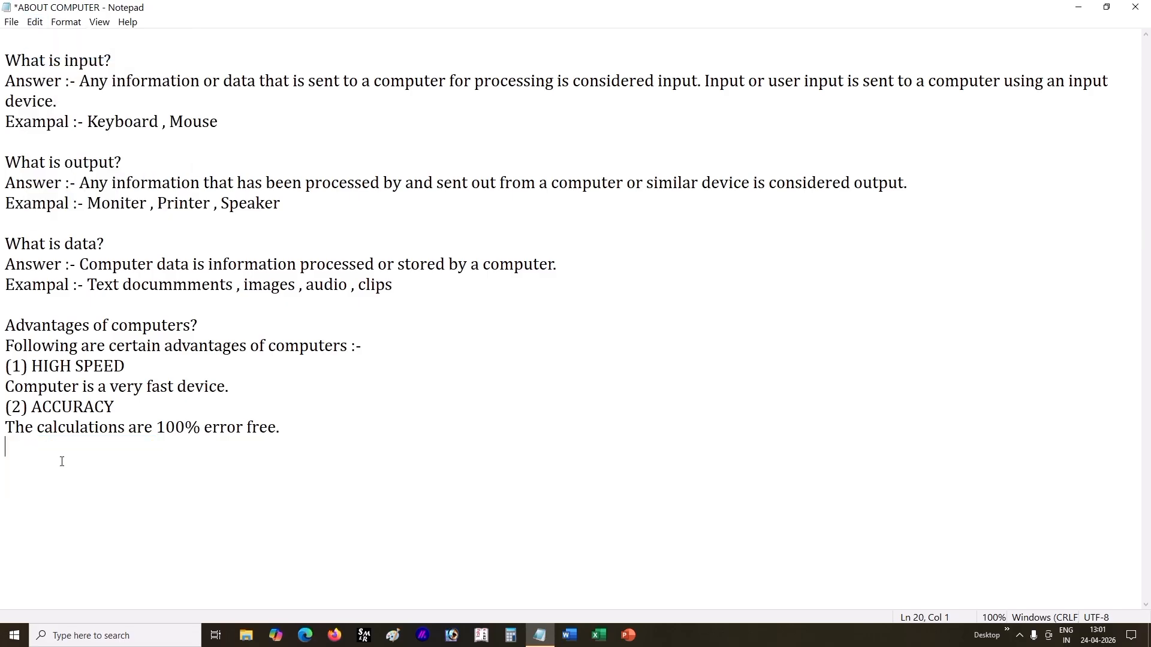
{"action": "left_click", "coordinate": [13, 46]}
{"action": "left_click", "coordinate": [34, 22]}
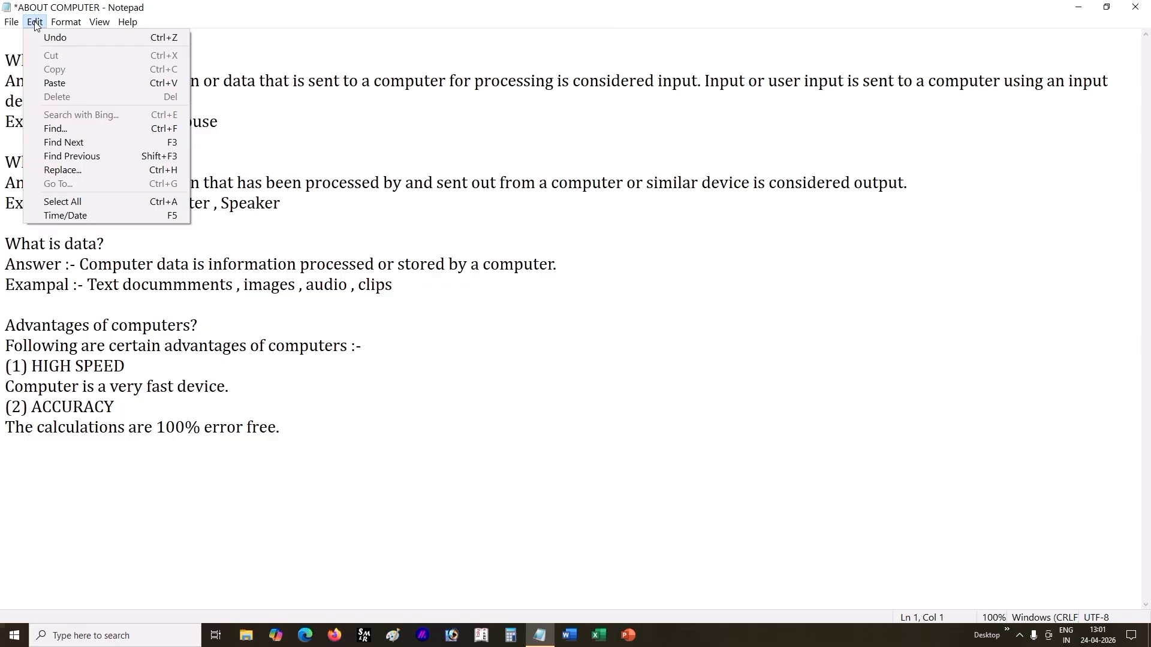
{"action": "left_click", "coordinate": [55, 85]}
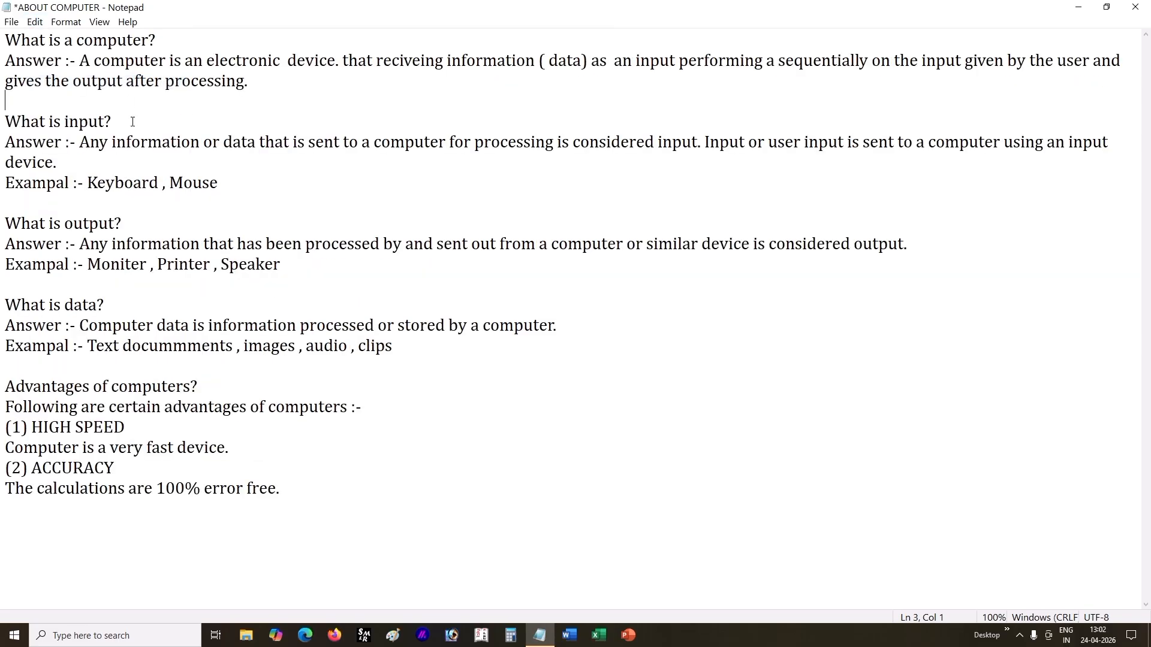
Step: Copy the "What is a computer?" question with its answer and paste the copy after the document's last line
{"action": "left_click", "coordinate": [35, 22]}
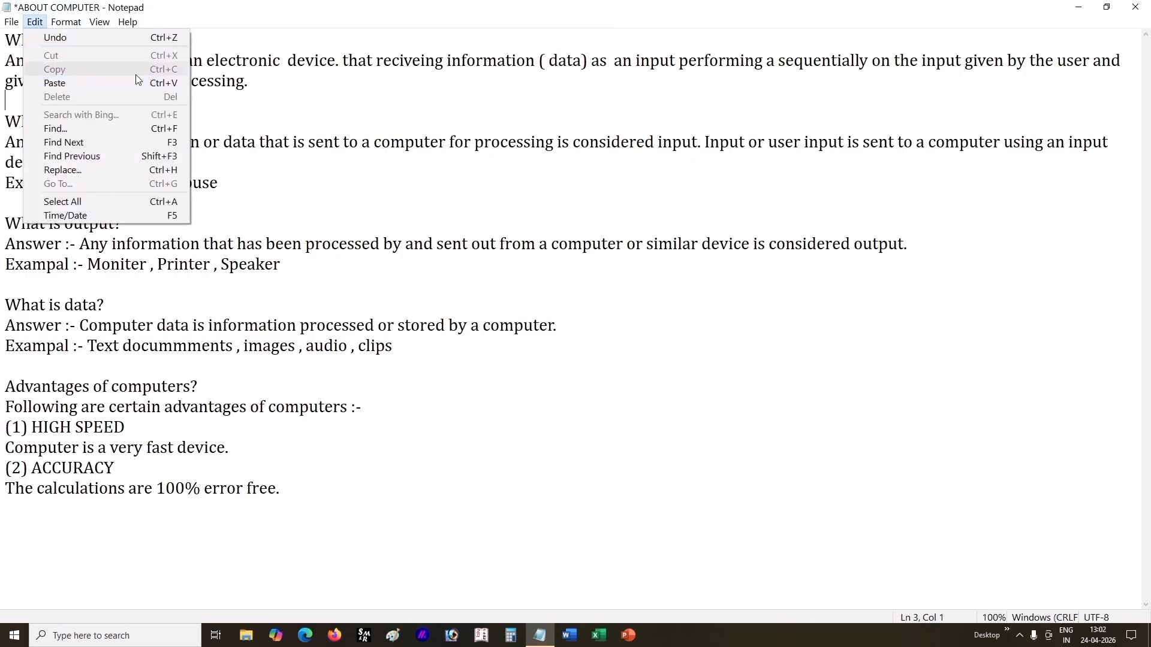
{"action": "left_click", "coordinate": [249, 89]}
{"action": "left_click_drag", "start_coordinate": [294, 80], "coordinate": [3, 39]}
{"action": "left_click", "coordinate": [35, 21]}
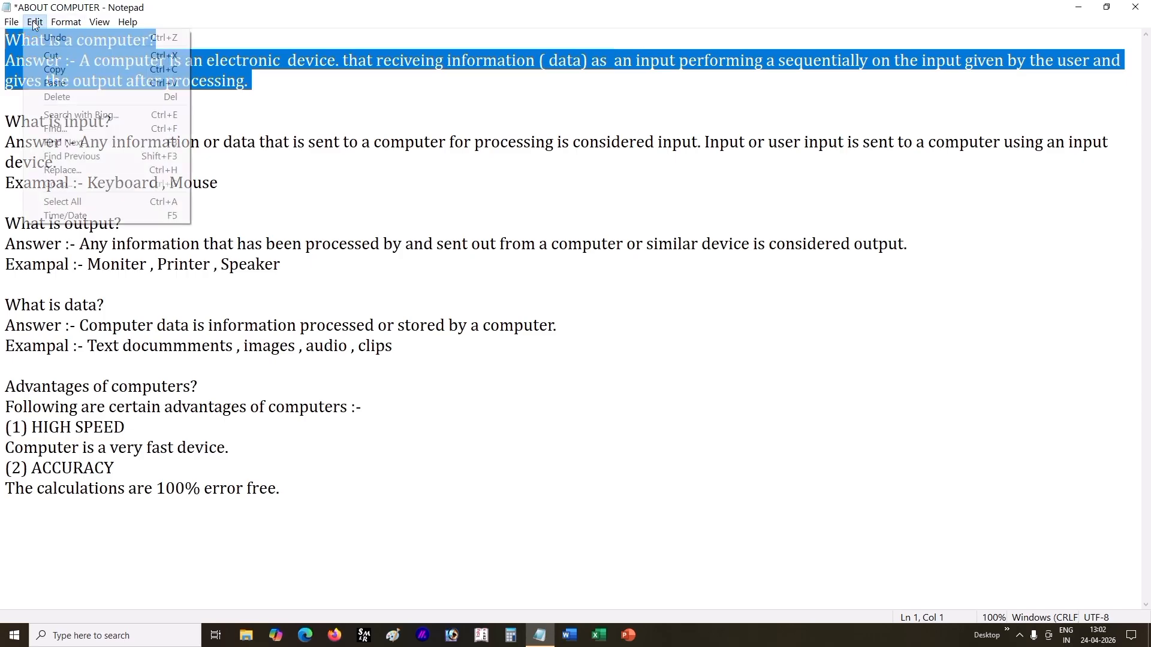
{"action": "left_click", "coordinate": [63, 71]}
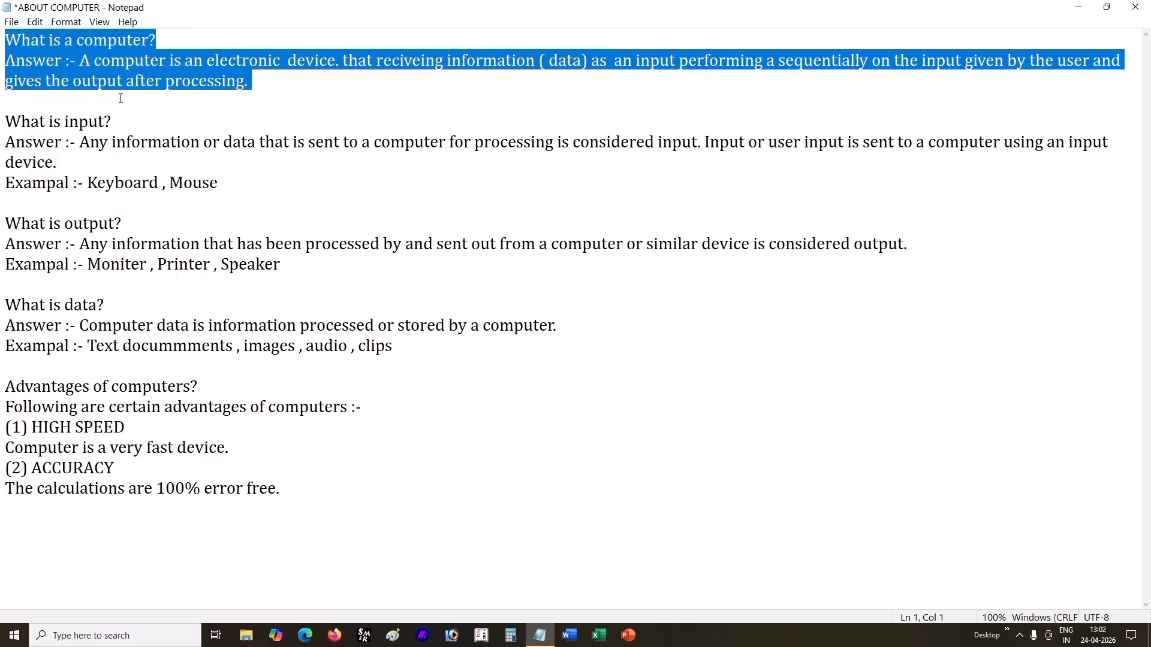
{"action": "left_click", "coordinate": [104, 468]}
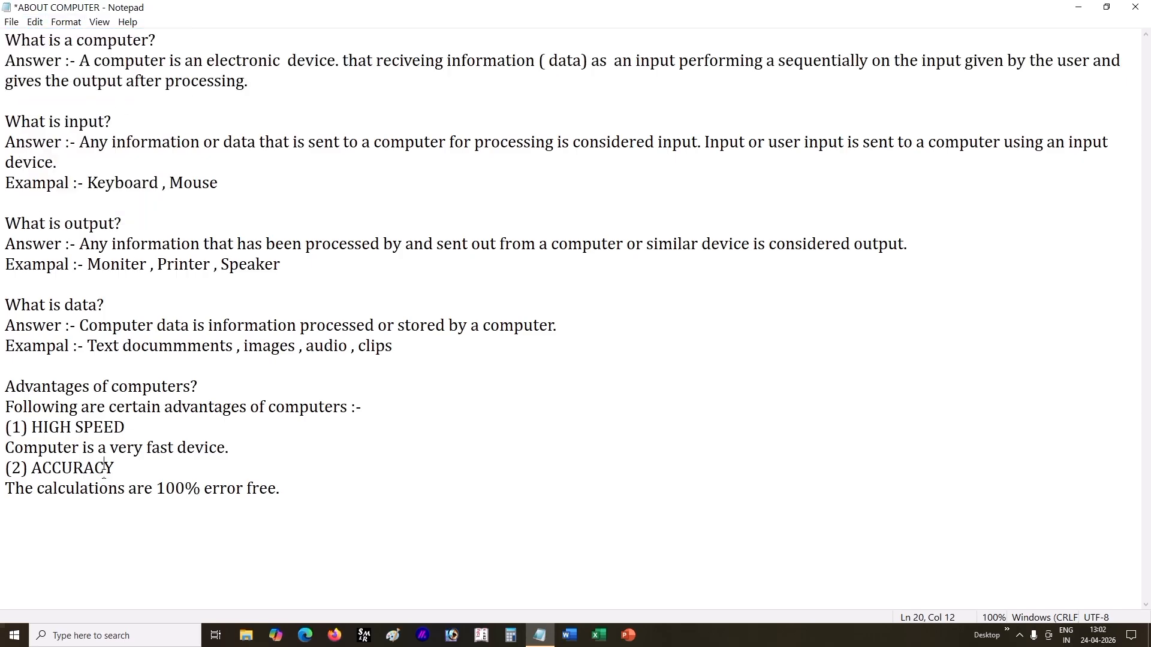
{"action": "left_click", "coordinate": [16, 525]}
{"action": "left_click", "coordinate": [35, 21]}
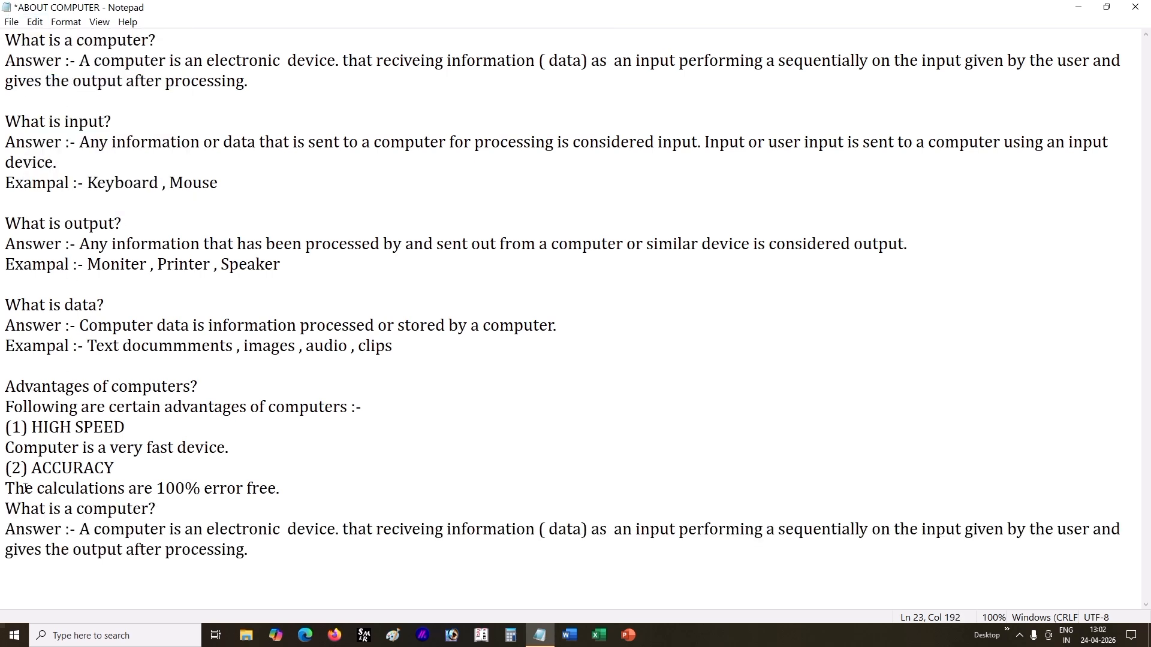
Step: Delete the duplicate "What is a computer?" question with its answer from the end of the document
{"action": "left_click_drag", "start_coordinate": [5, 509], "coordinate": [285, 565]}
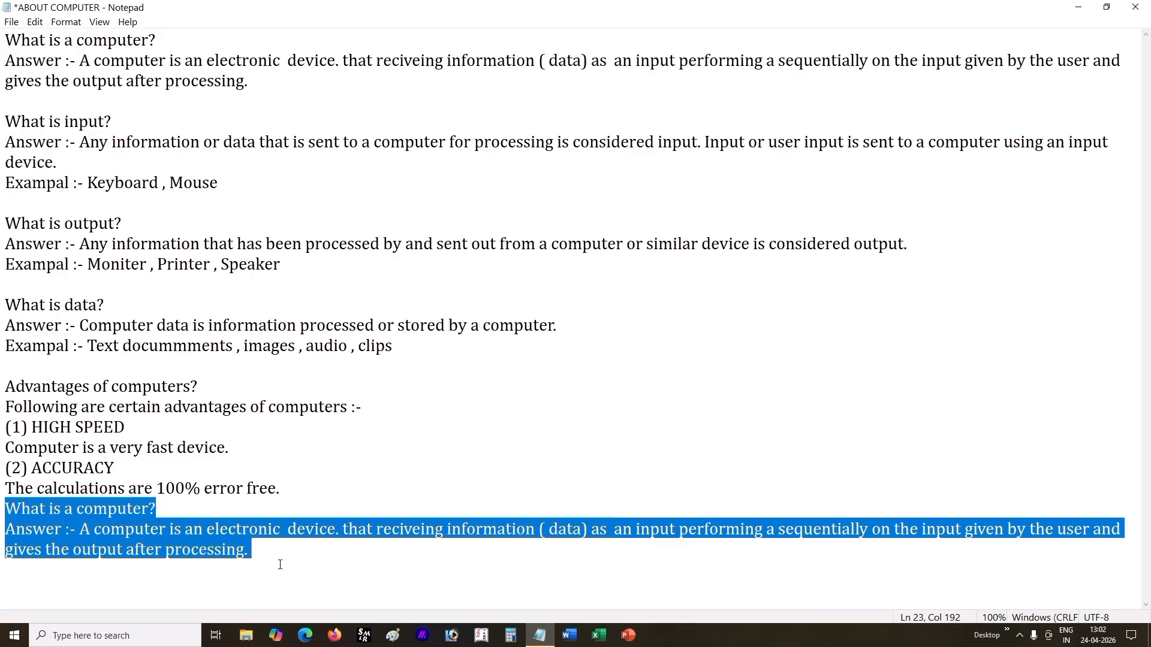
{"action": "left_click", "coordinate": [229, 549]}
{"action": "left_click", "coordinate": [35, 21]}
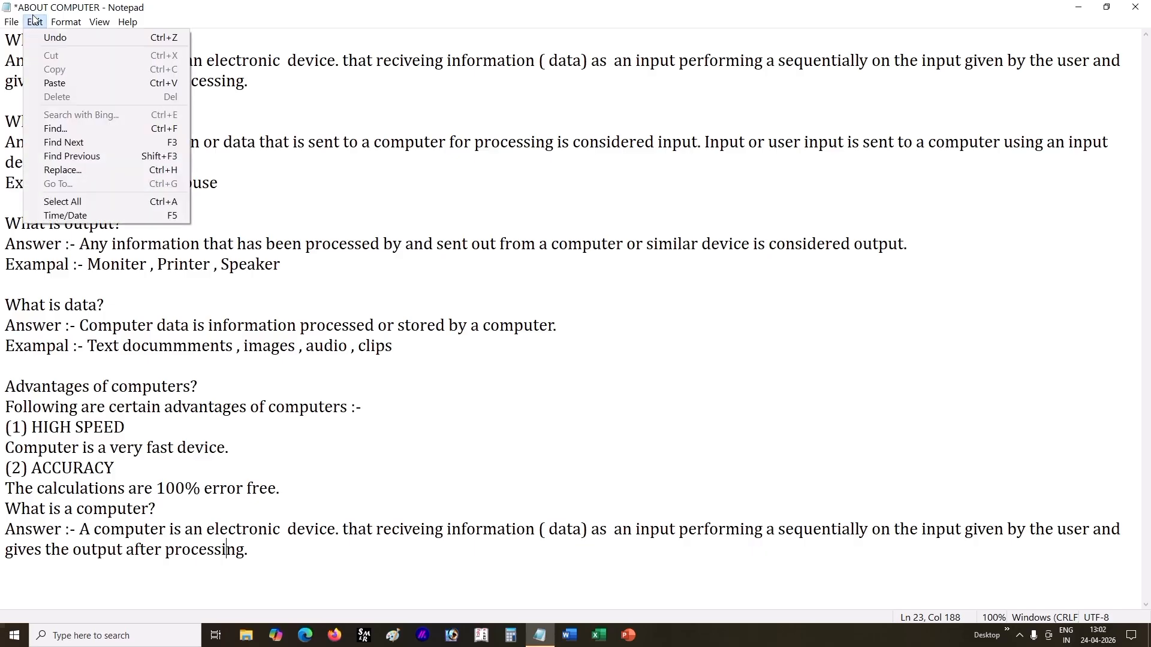
{"action": "left_click", "coordinate": [198, 325]}
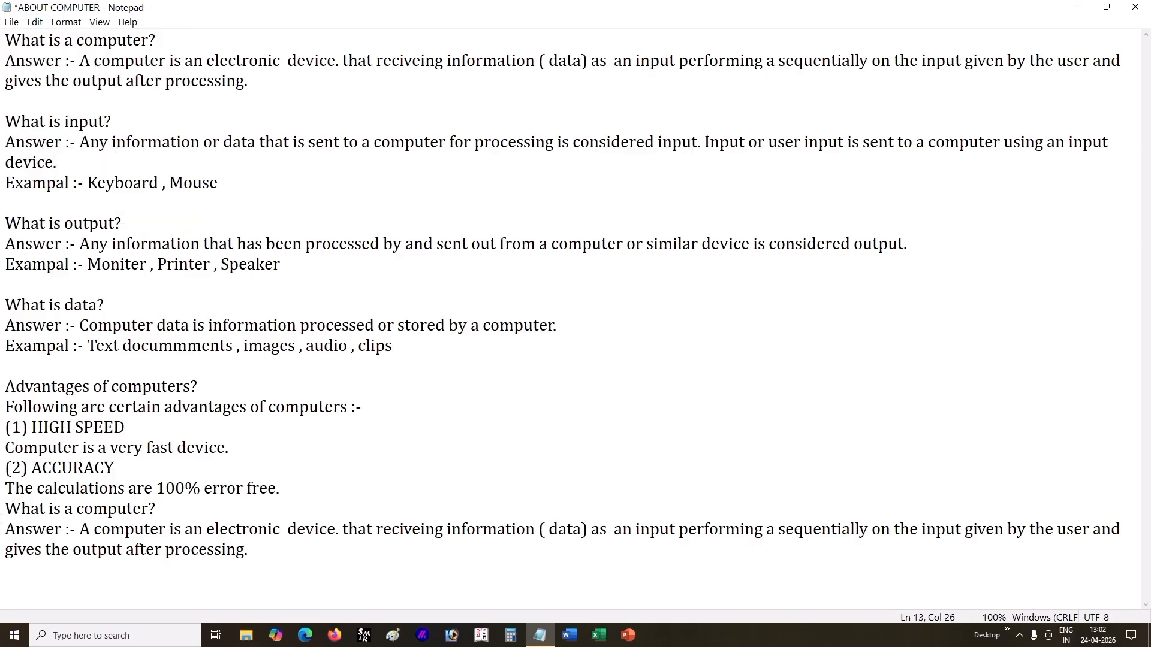
{"action": "left_click_drag", "start_coordinate": [1, 519], "coordinate": [267, 575]}
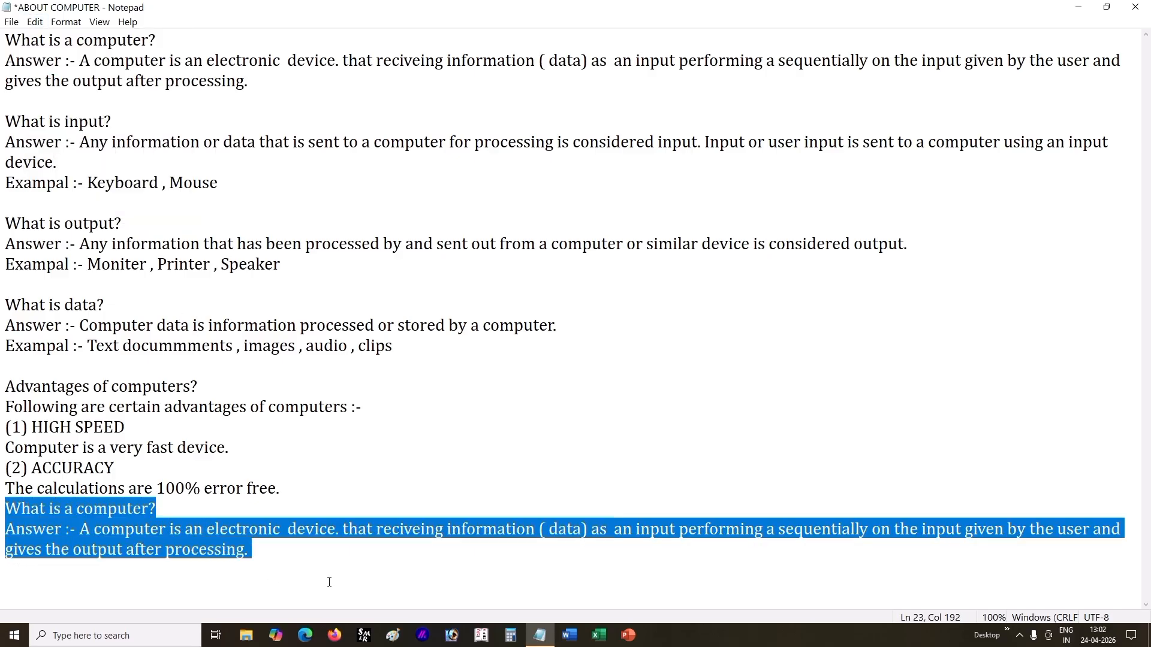
{"action": "left_click", "coordinate": [33, 22]}
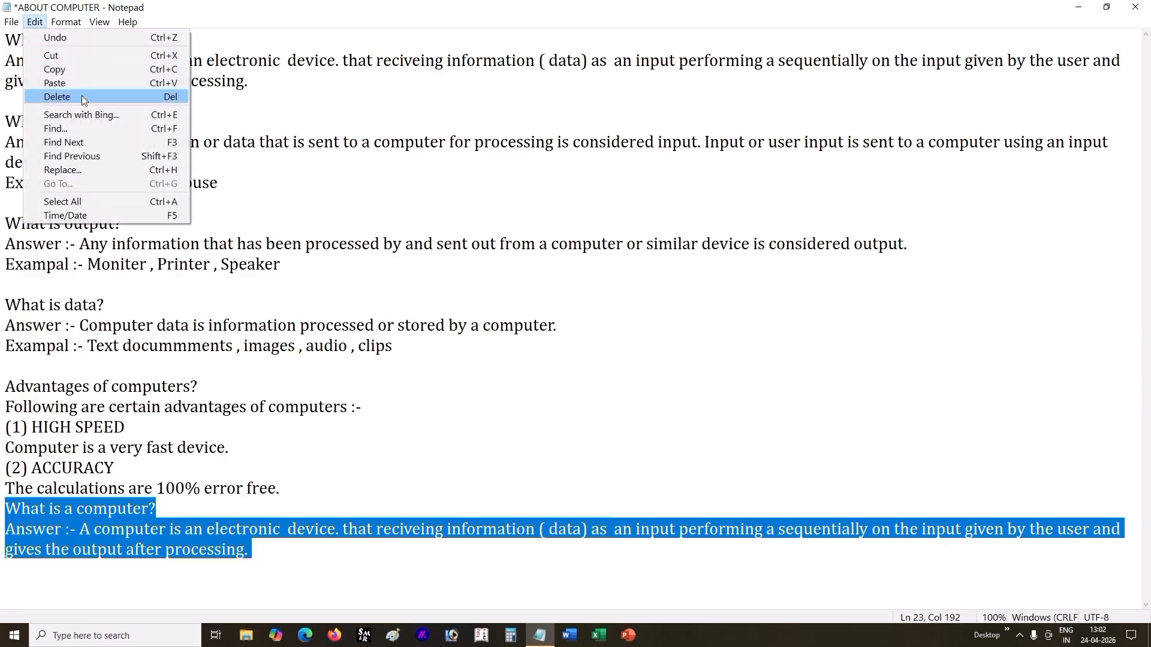
{"action": "left_click", "coordinate": [81, 97]}
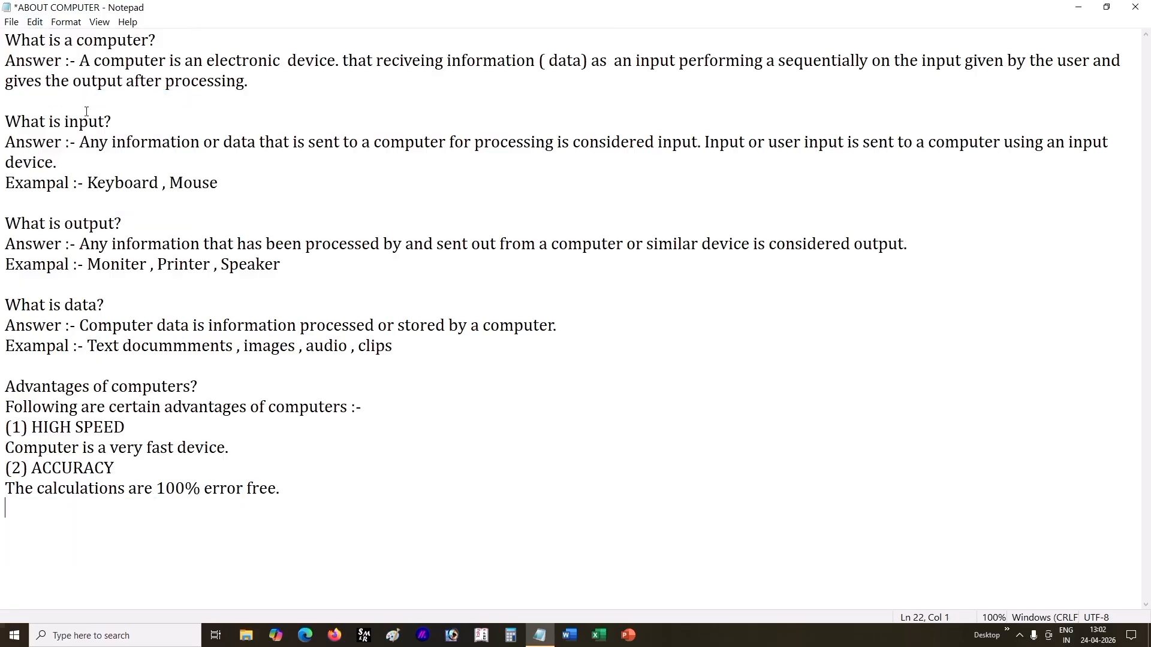
Step: Place the text cursor at the very beginning of the document, before the first "What is a computer?" line
{"action": "left_click", "coordinate": [35, 22]}
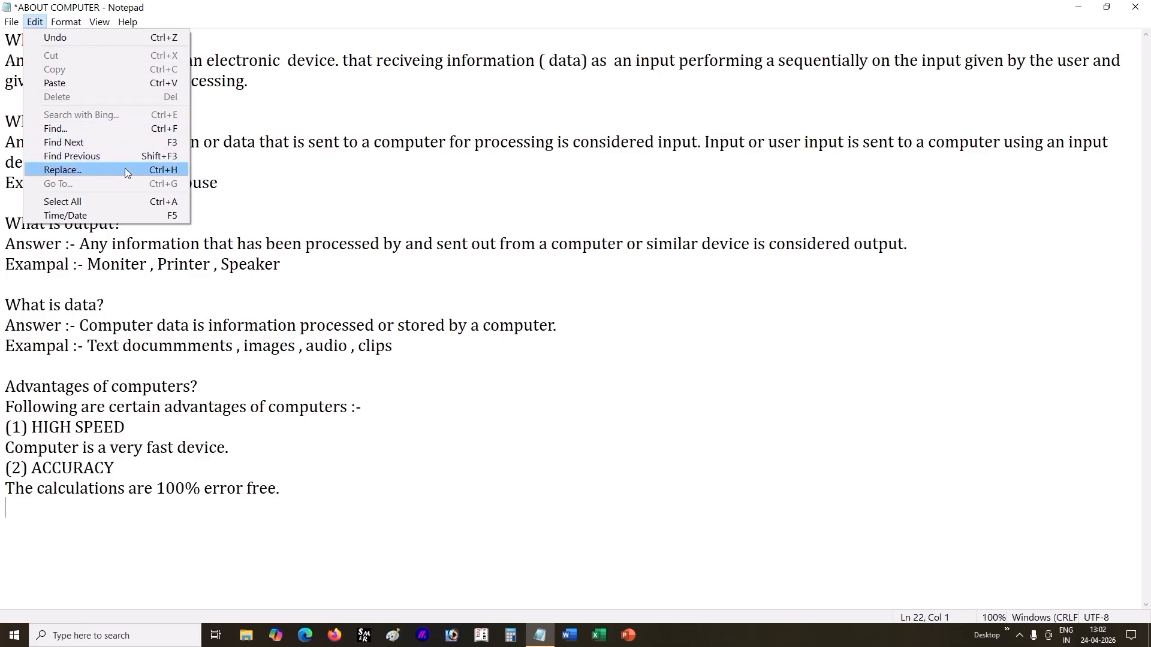
{"action": "left_click", "coordinate": [137, 122]}
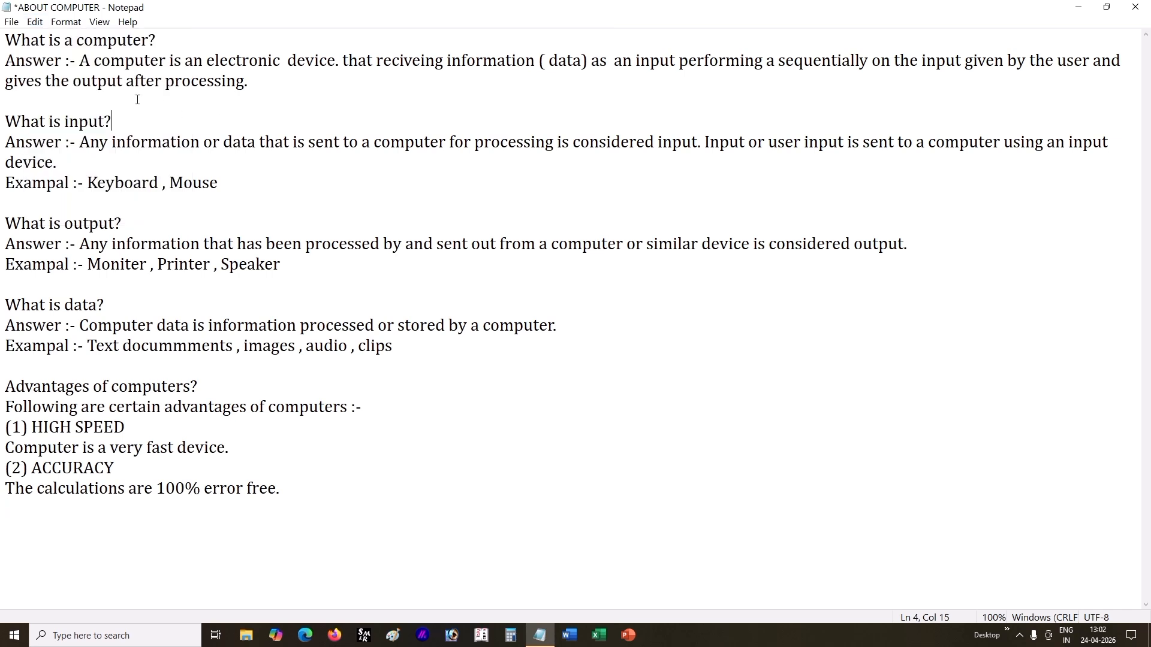
{"action": "left_click", "coordinate": [8, 46]}
{"action": "left_click", "coordinate": [35, 22]}
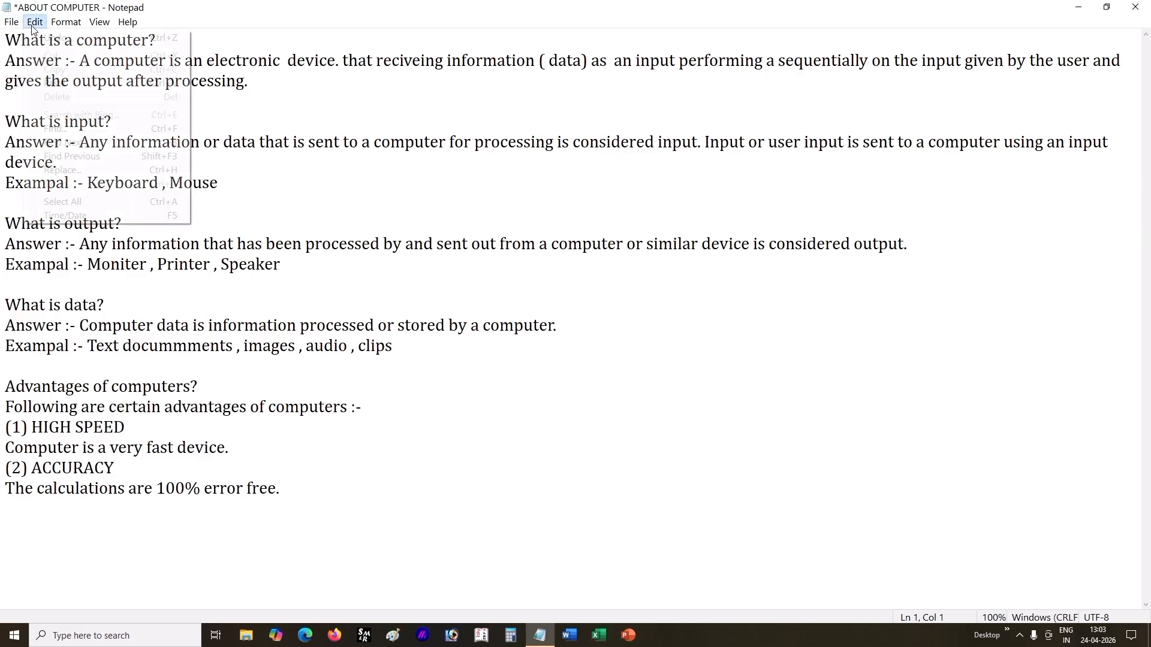